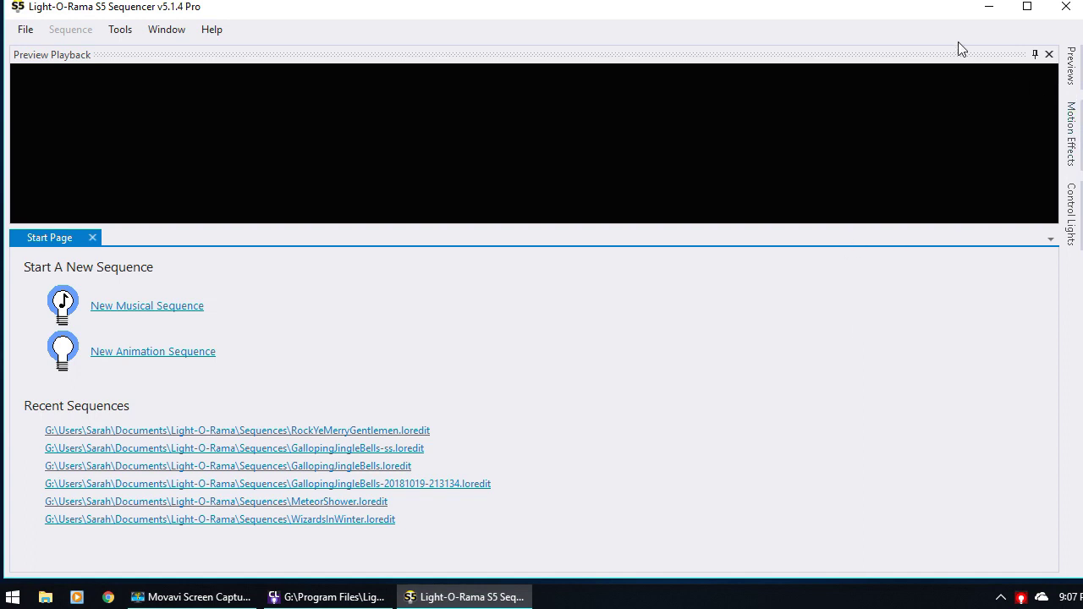
# - Create a new musical sequence from RockYeMerryGentlemen using the House Display 2018 preview and tenth-second timing intervals
pyautogui.click(178, 306)
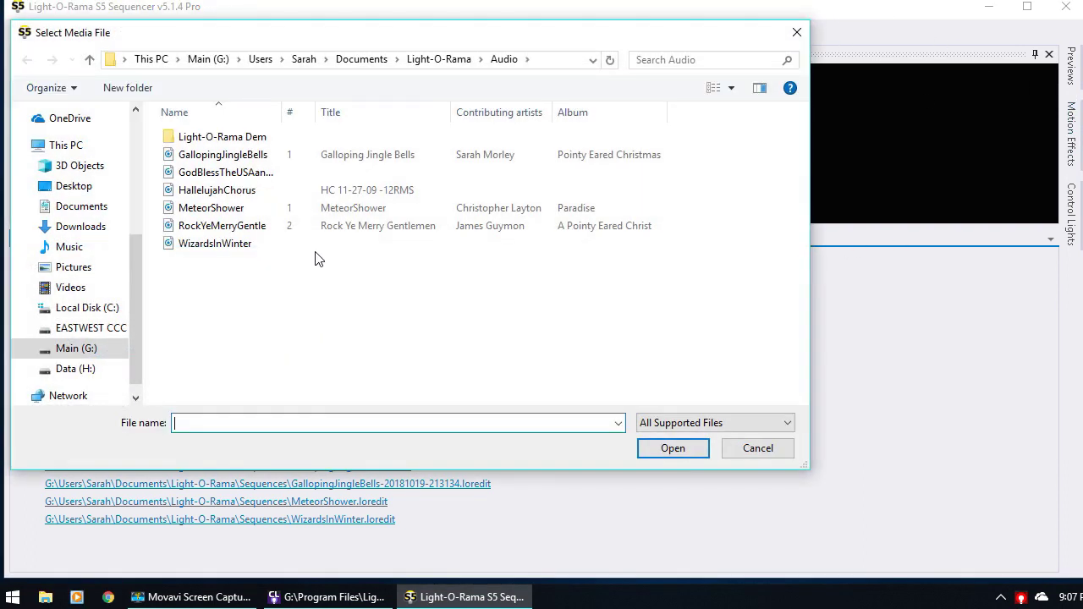
pyautogui.click(246, 224)
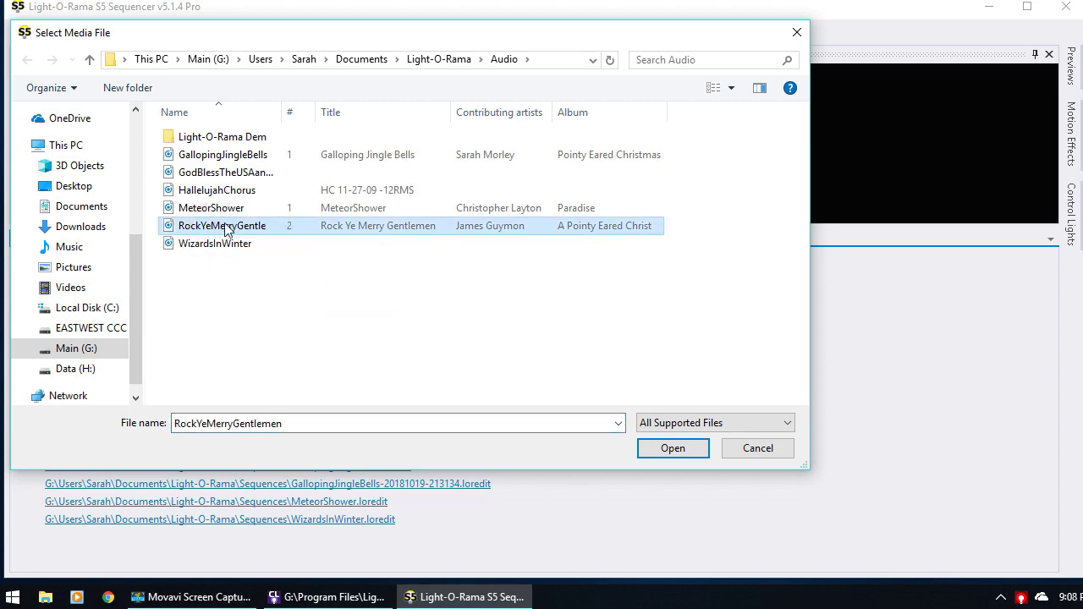
pyautogui.click(646, 445)
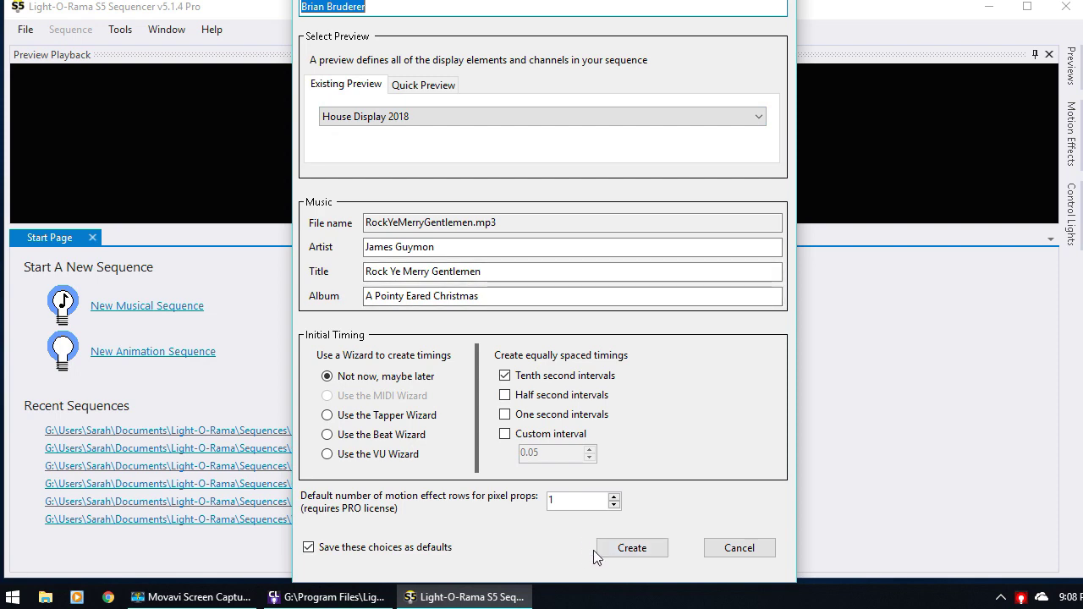
pyautogui.click(633, 547)
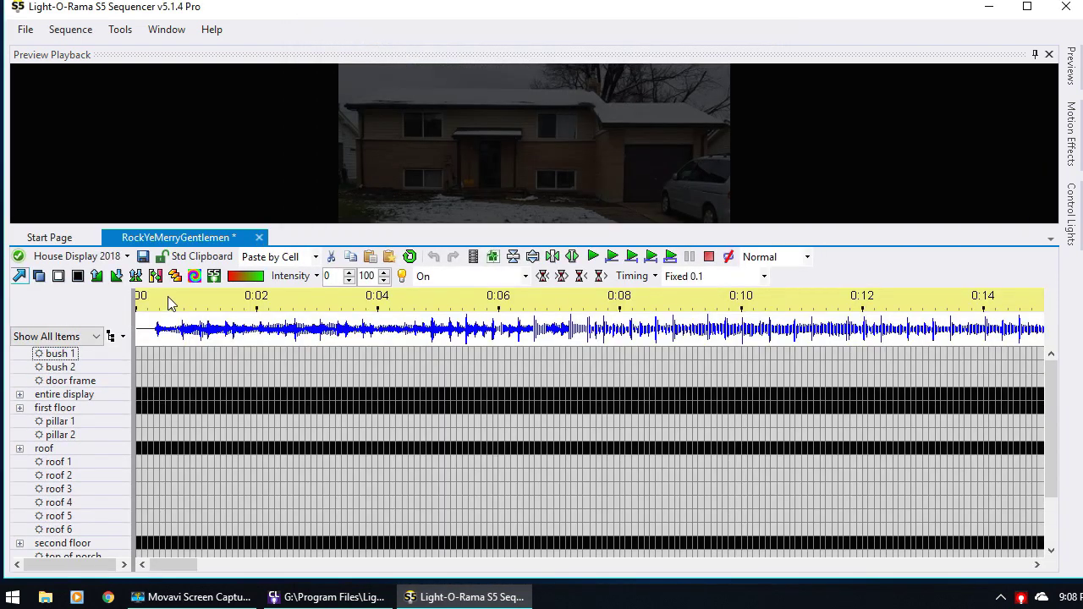
# - Open the House Display 2018 preview design and start adding a new item from the online SuperStar props
pyautogui.click(81, 261)
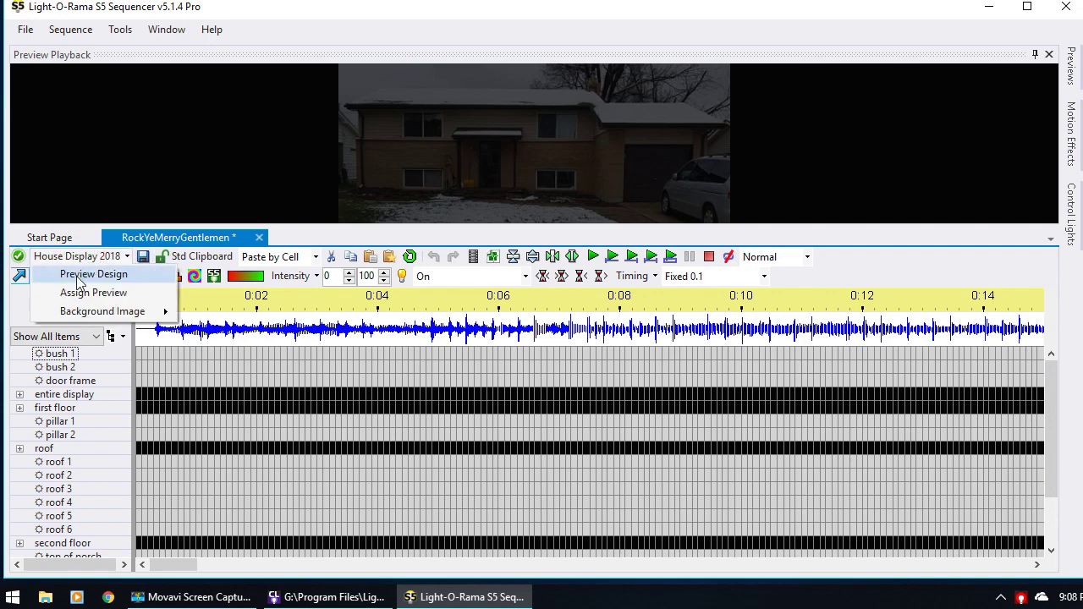
pyautogui.click(81, 279)
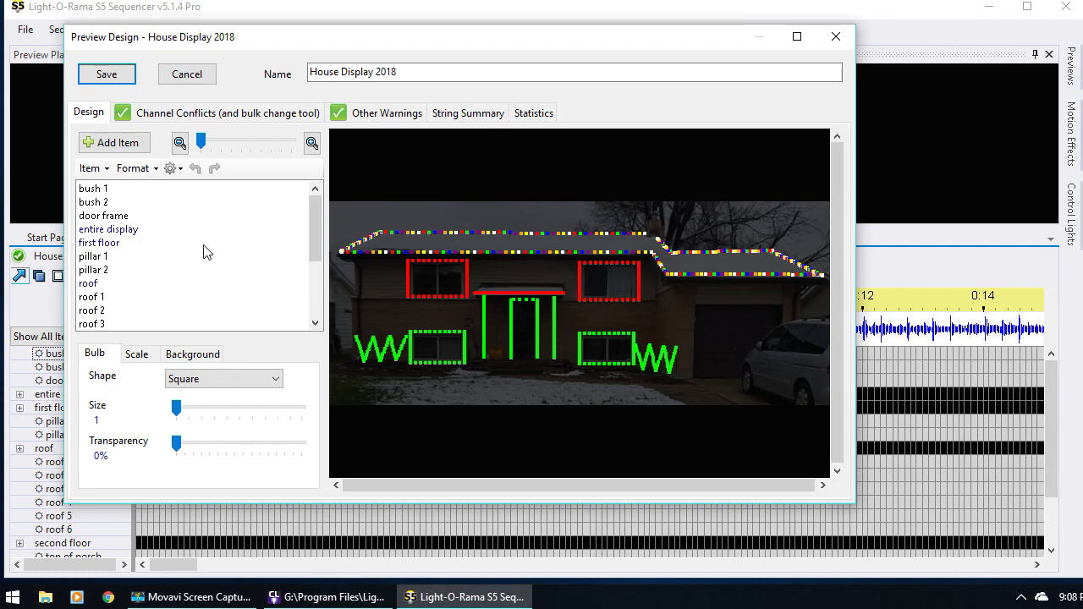
pyautogui.click(133, 143)
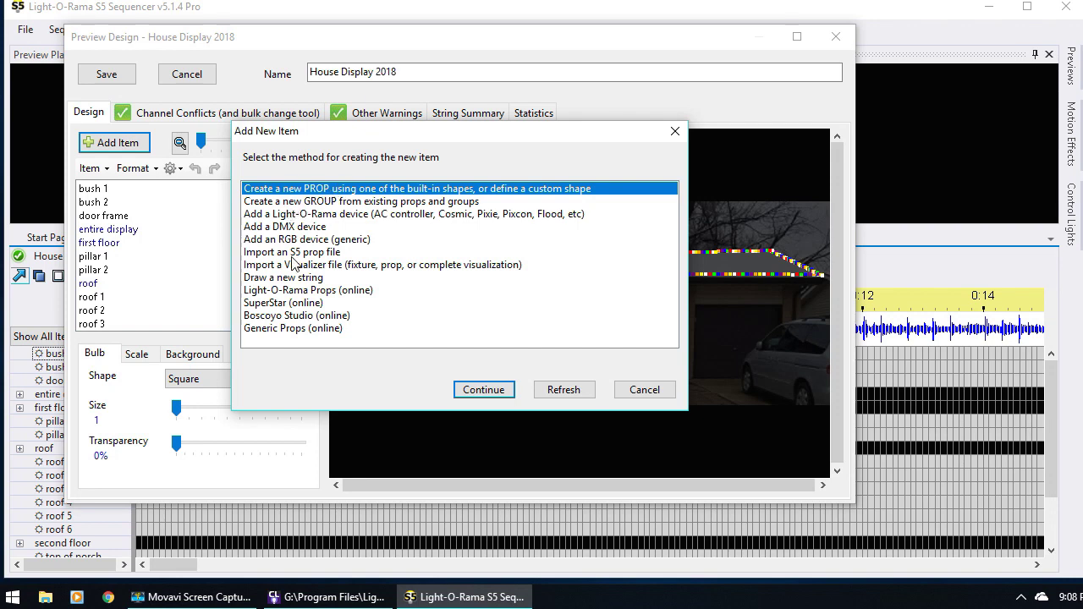
pyautogui.click(279, 305)
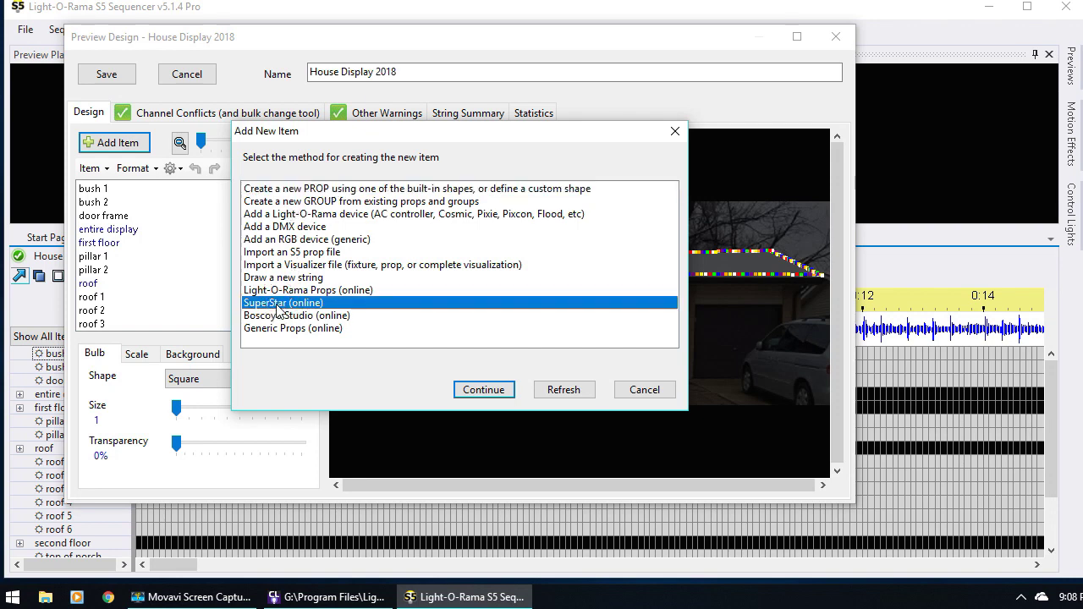
pyautogui.click(486, 392)
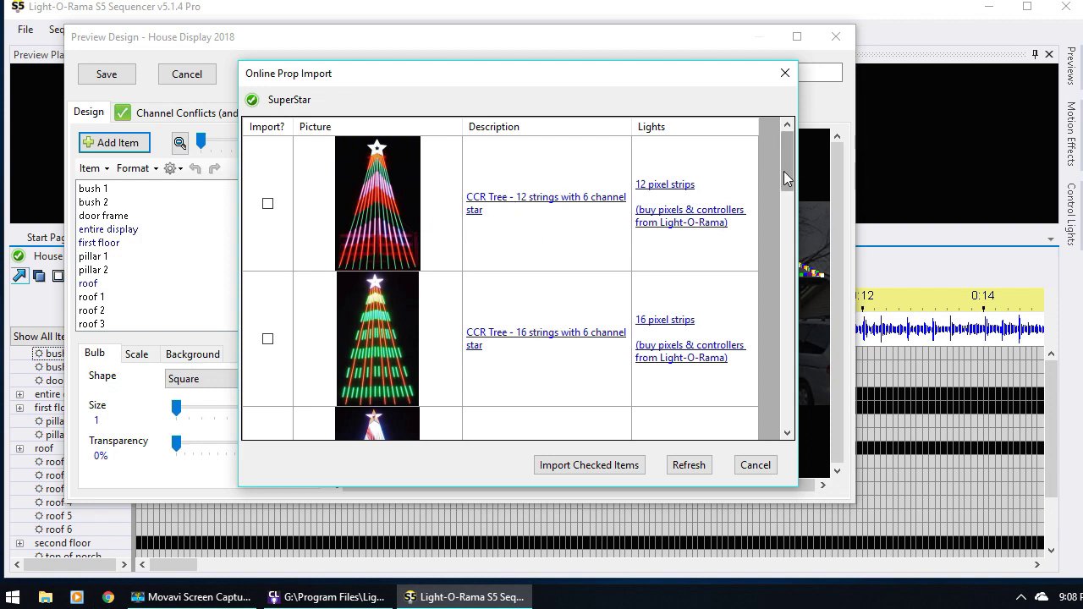
# - Import the "CCR Tree - 16 strings with 6 channel star" prop into the preview and close the import result
pyautogui.moveTo(787, 173); pyautogui.dragTo(789, 328)
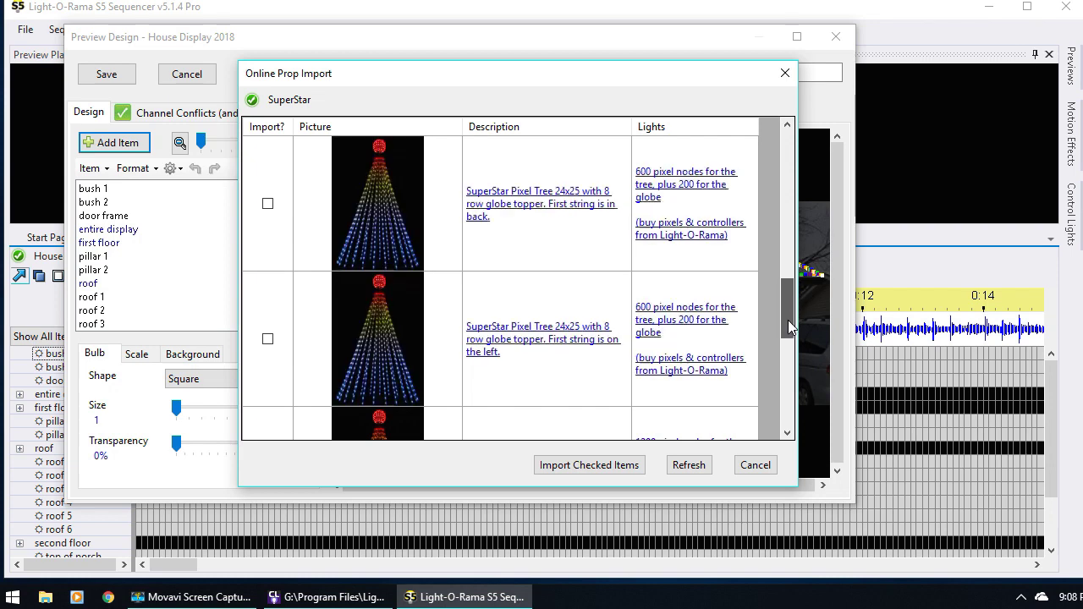
pyautogui.moveTo(788, 327); pyautogui.dragTo(779, 150)
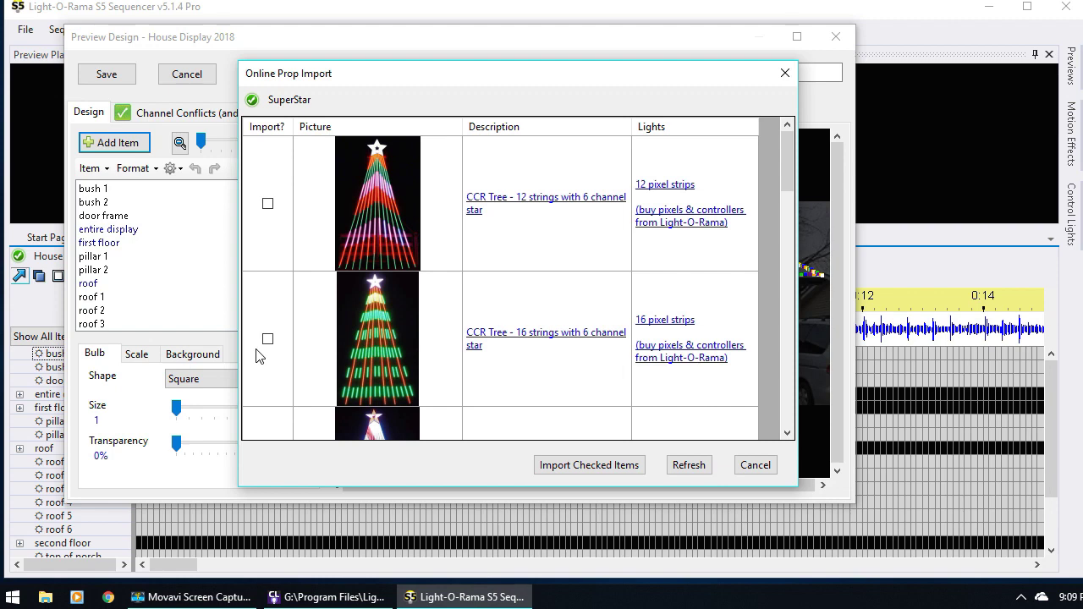
pyautogui.moveTo(788, 181); pyautogui.dragTo(784, 328)
pyautogui.moveTo(693, 292); pyautogui.dragTo(677, 297)
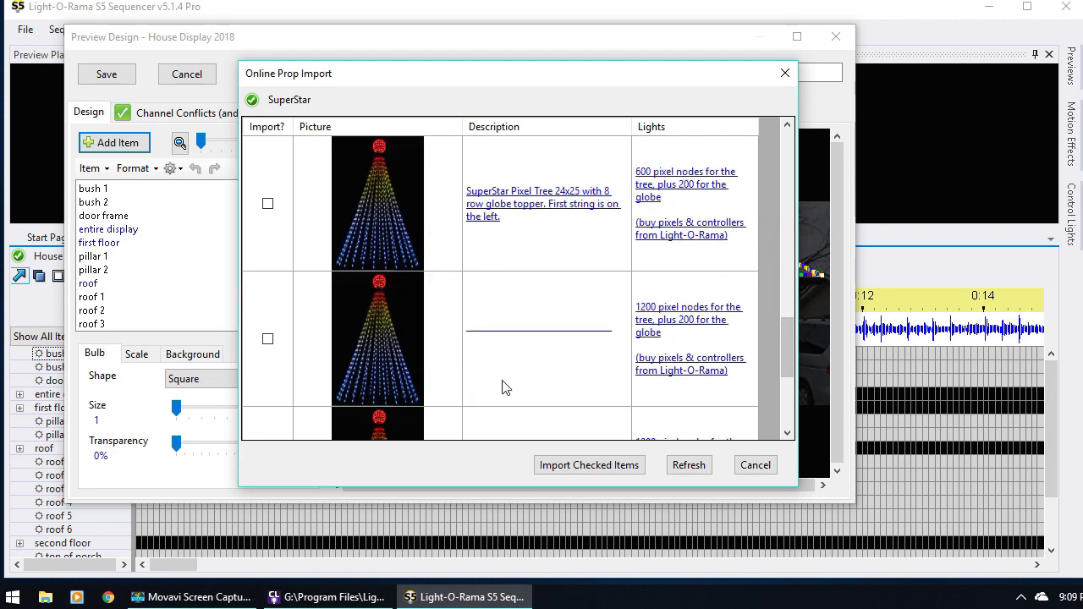
pyautogui.moveTo(787, 337); pyautogui.dragTo(767, 158)
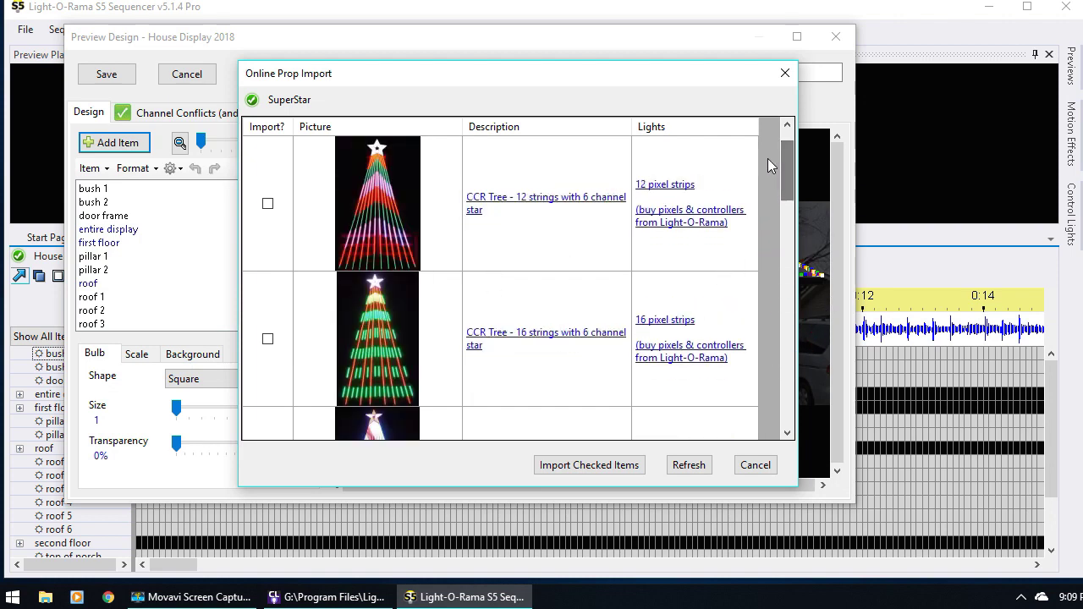
pyautogui.click(267, 341)
pyautogui.click(629, 468)
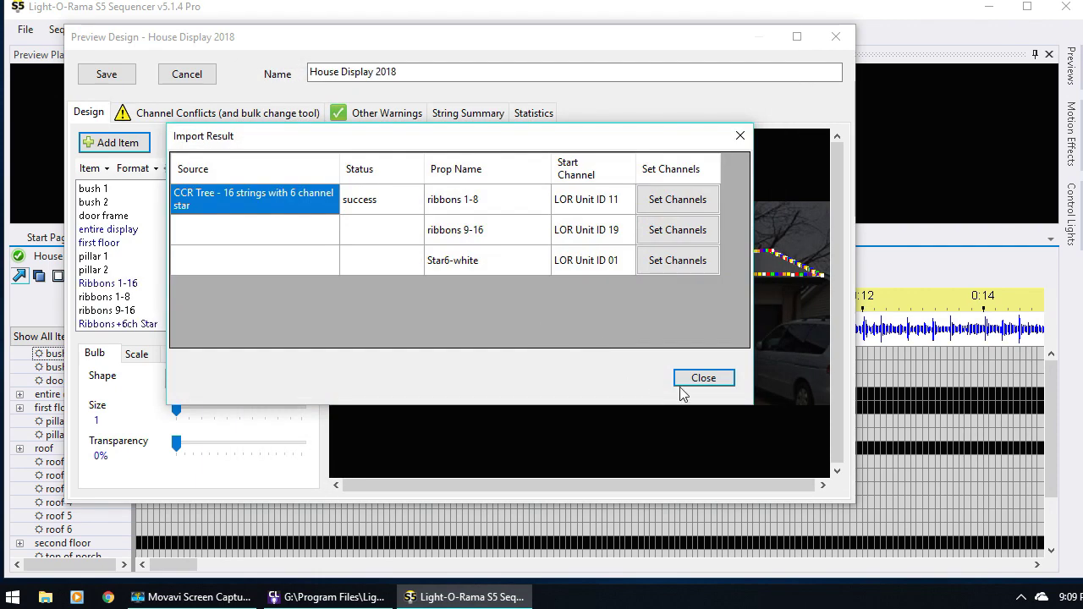
pyautogui.click(699, 378)
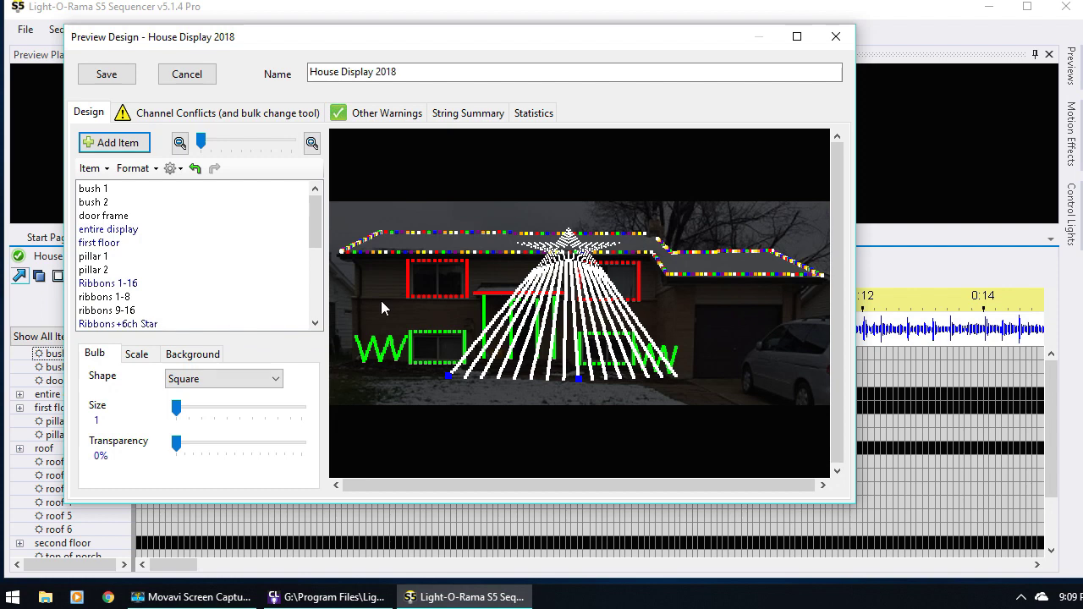
# - Shrink the whole Ribbons+6ch Star group to roughly garage-door height and place it in front of the garage
pyautogui.click(137, 326)
pyautogui.moveTo(675, 232); pyautogui.dragTo(596, 251)
pyautogui.click(747, 358)
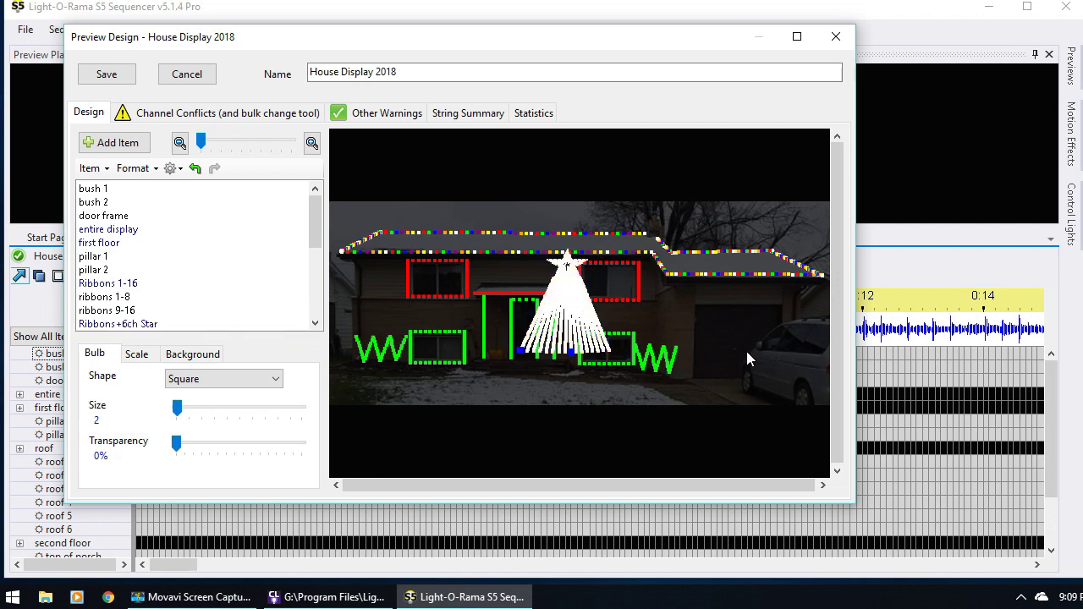
pyautogui.click(148, 325)
pyautogui.moveTo(580, 304); pyautogui.dragTo(749, 347)
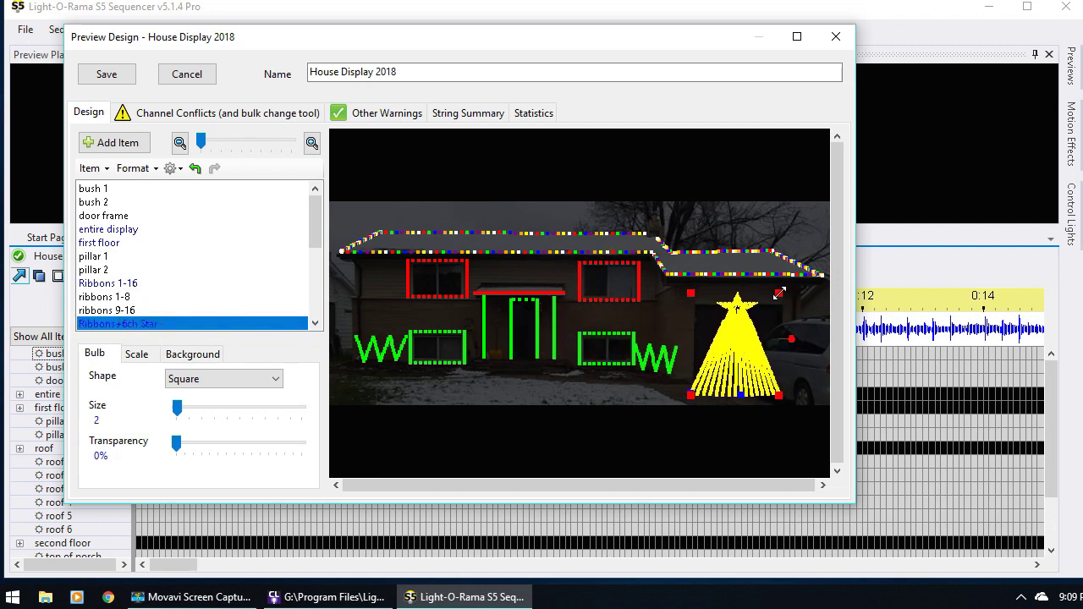
pyautogui.moveTo(780, 293); pyautogui.dragTo(786, 289)
pyautogui.moveTo(740, 336); pyautogui.dragTo(750, 339)
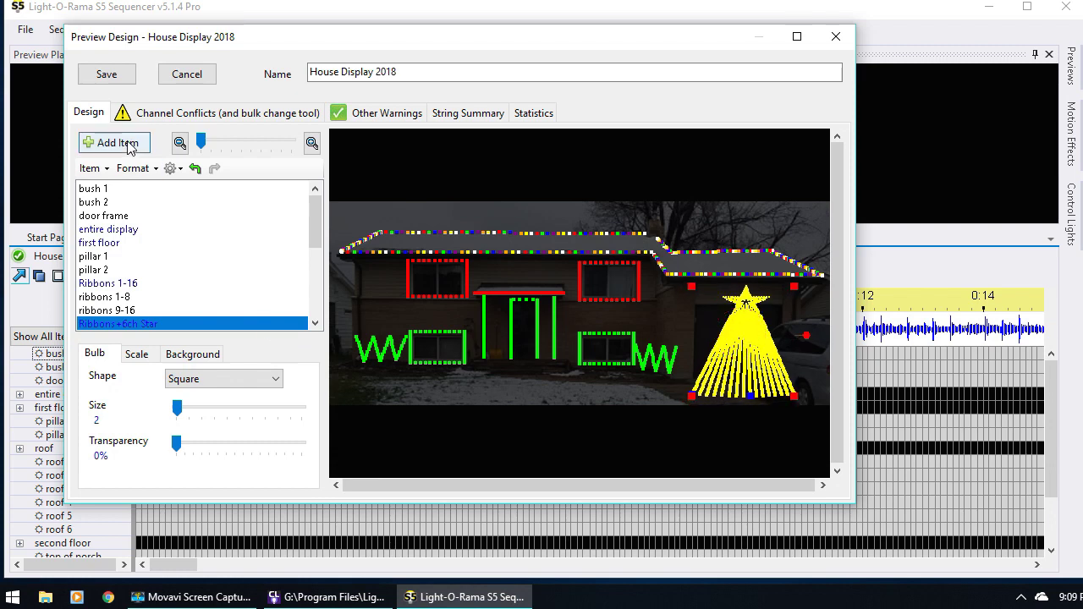
# - Review the props with channel conflicts and open the prop definition of Star6-white
pyautogui.click(236, 121)
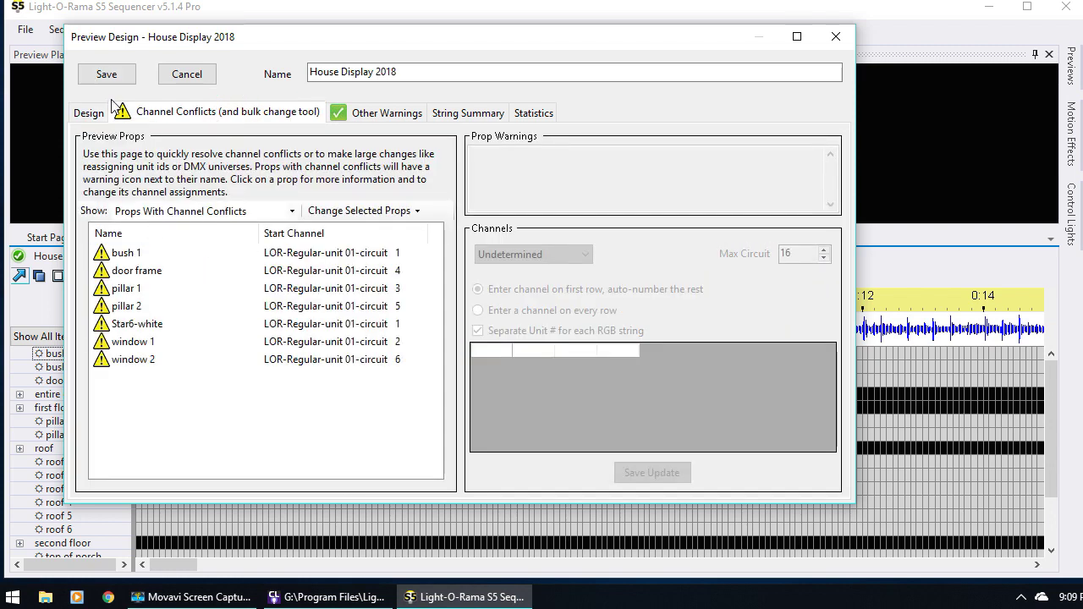
pyautogui.click(88, 113)
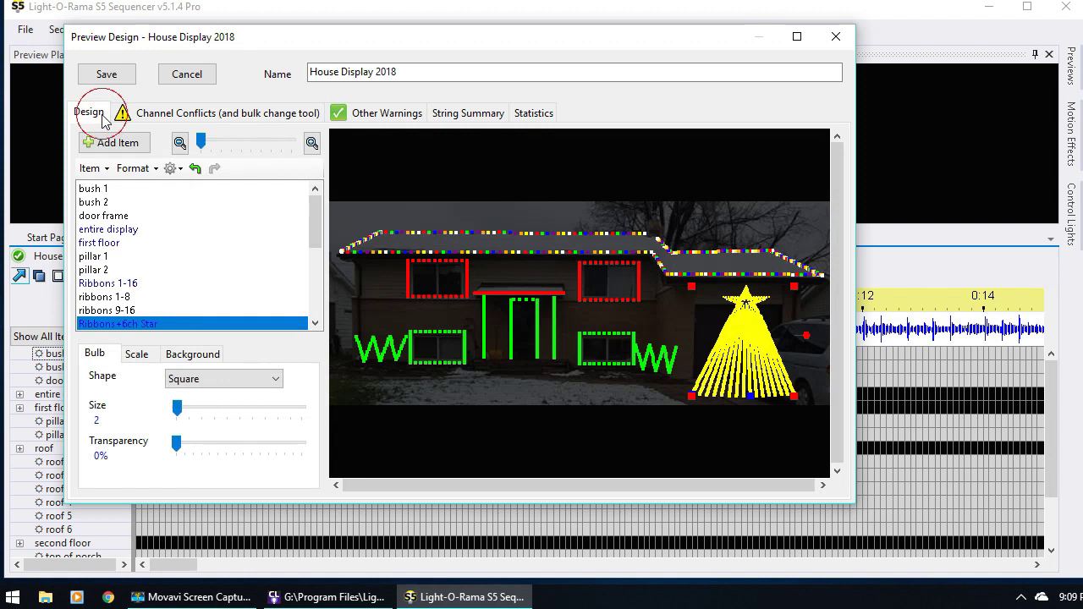
pyautogui.click(154, 257)
pyautogui.scroll(-3, 161, 264)
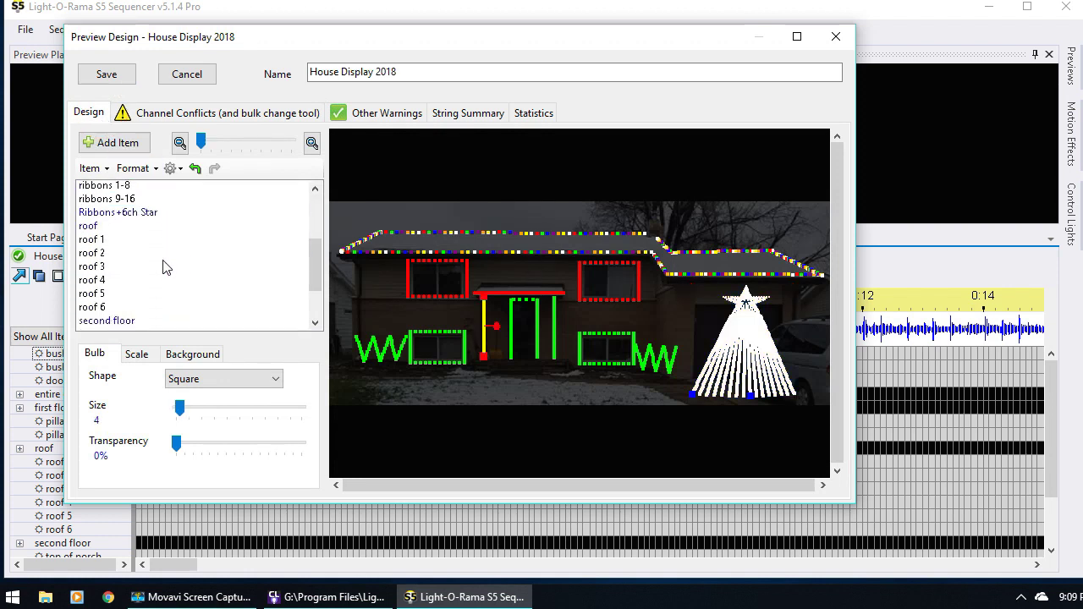
pyautogui.scroll(-2, 160, 275)
pyautogui.click(118, 285)
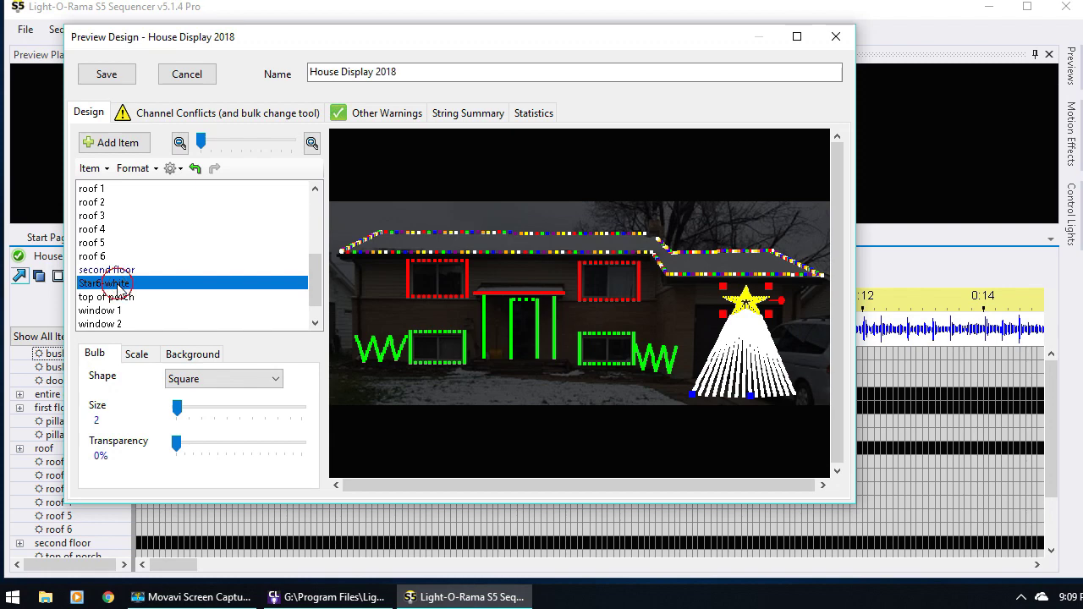
pyautogui.doubleClick(119, 285)
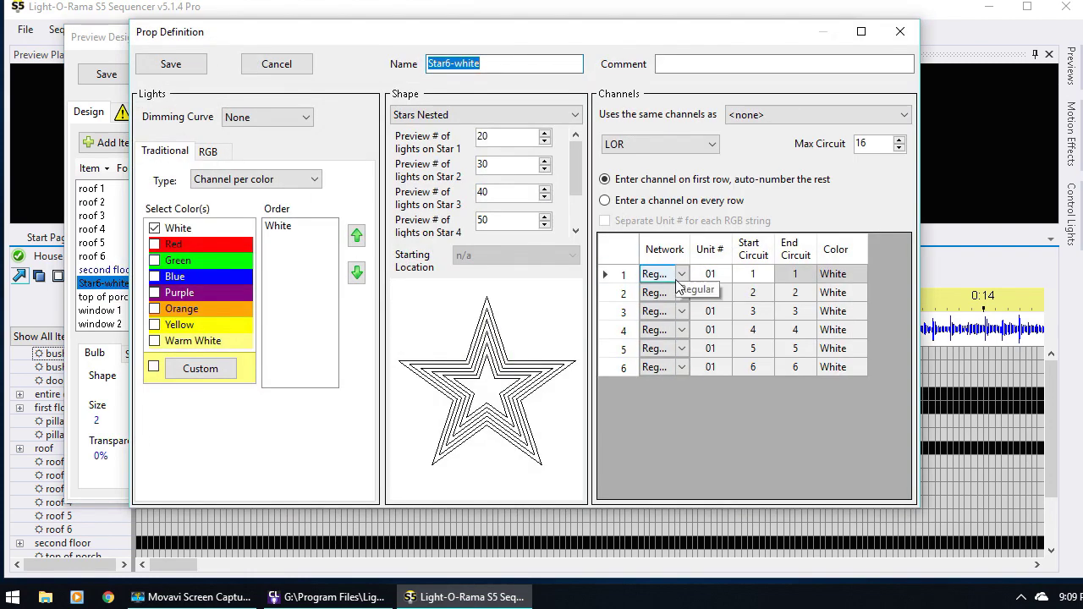
# - Set the star prop's unit number to 17 on the first channel row and save the prop definition
pyautogui.click(709, 277)
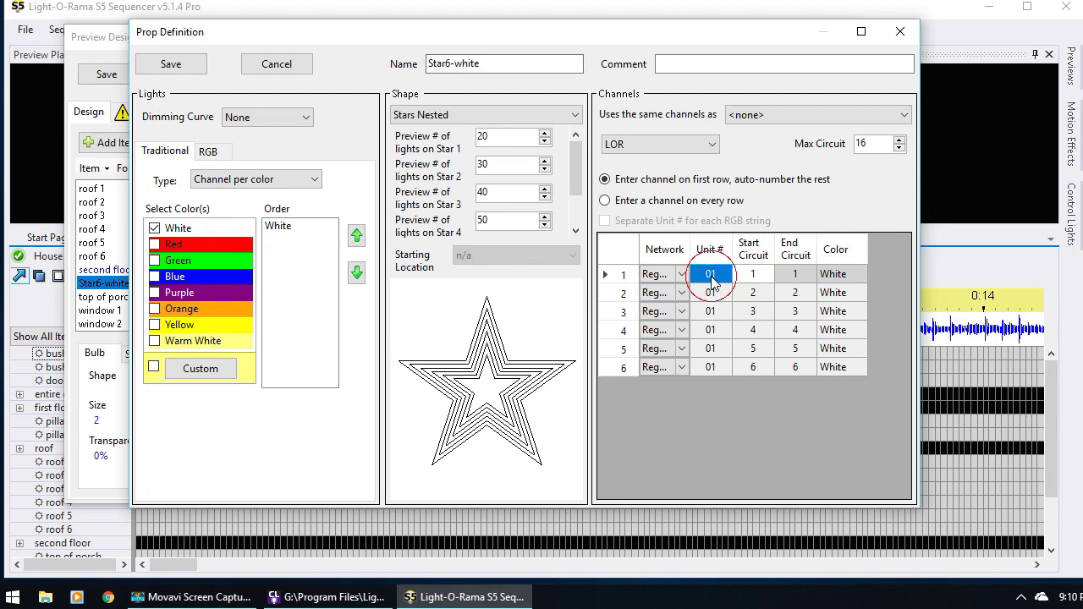
pyautogui.click(707, 278)
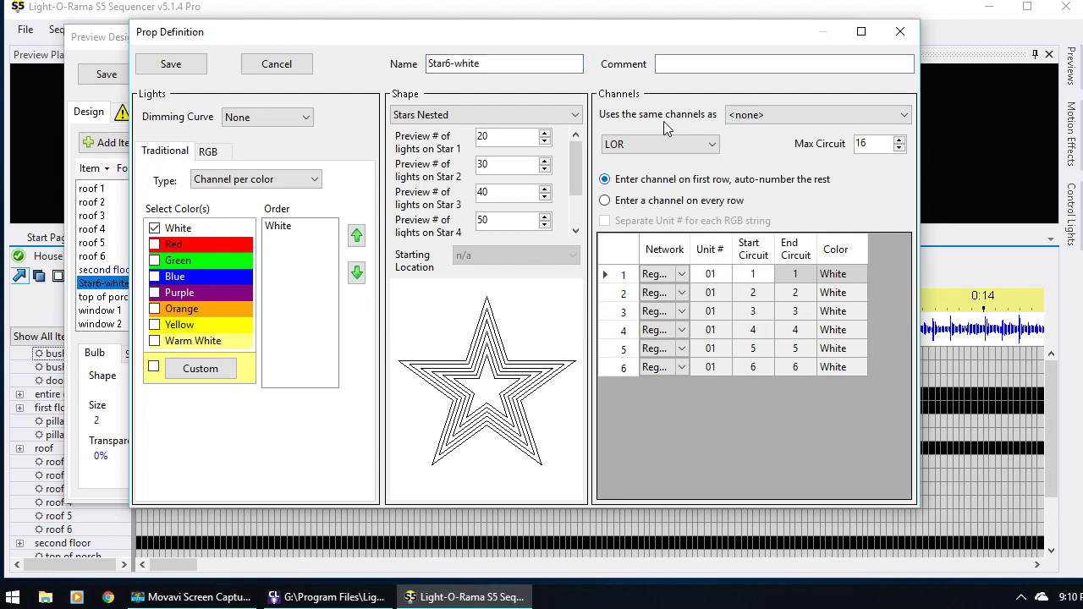
pyautogui.moveTo(609, 23); pyautogui.dragTo(510, 65)
pyautogui.click(717, 301)
pyautogui.write('1')
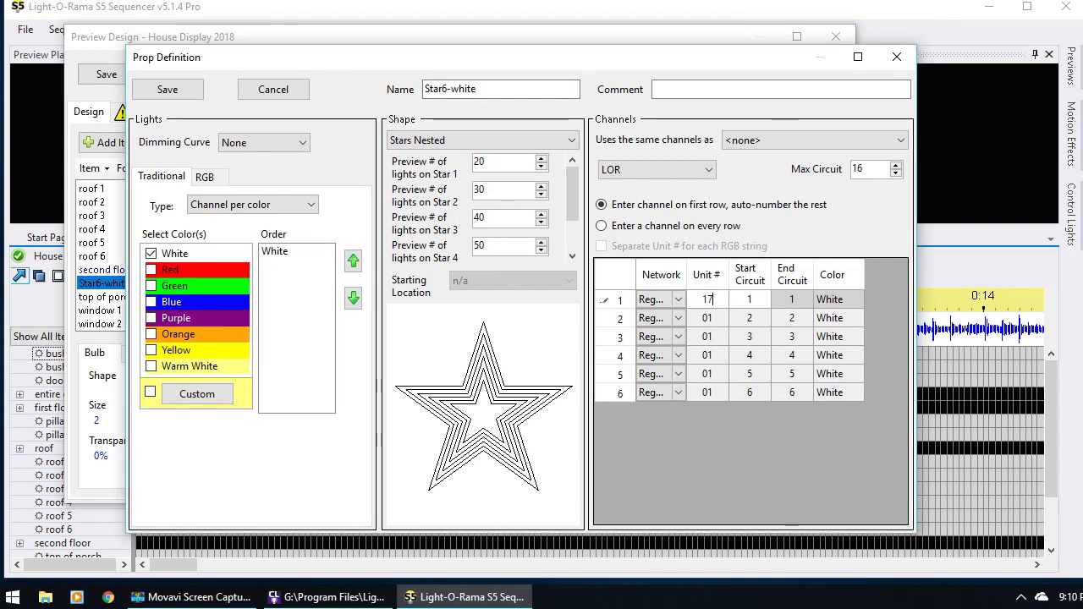
pyautogui.write('7')
pyautogui.press('Return')
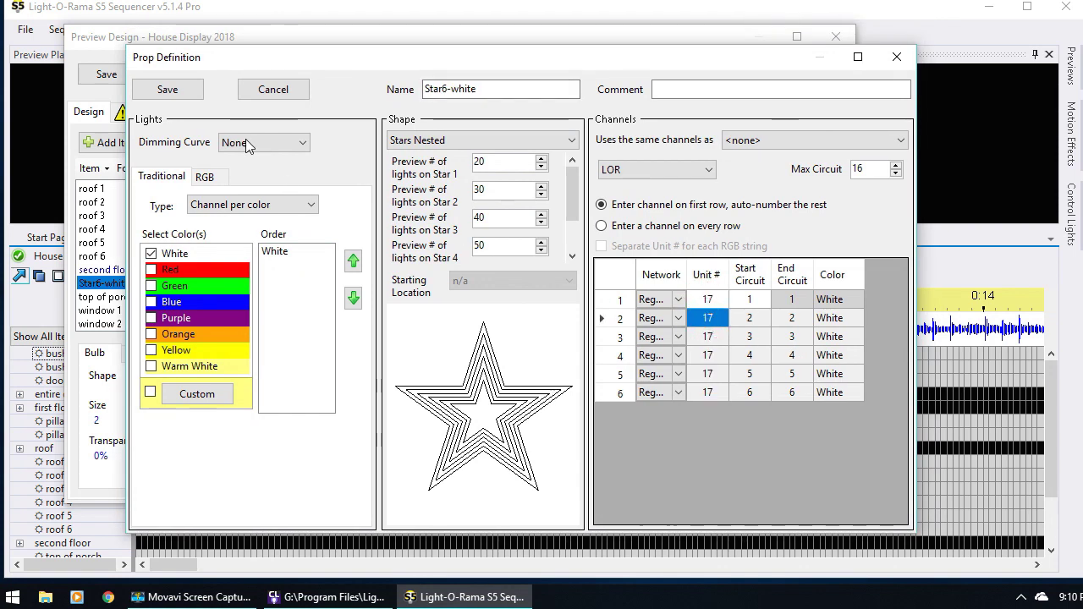
pyautogui.click(165, 88)
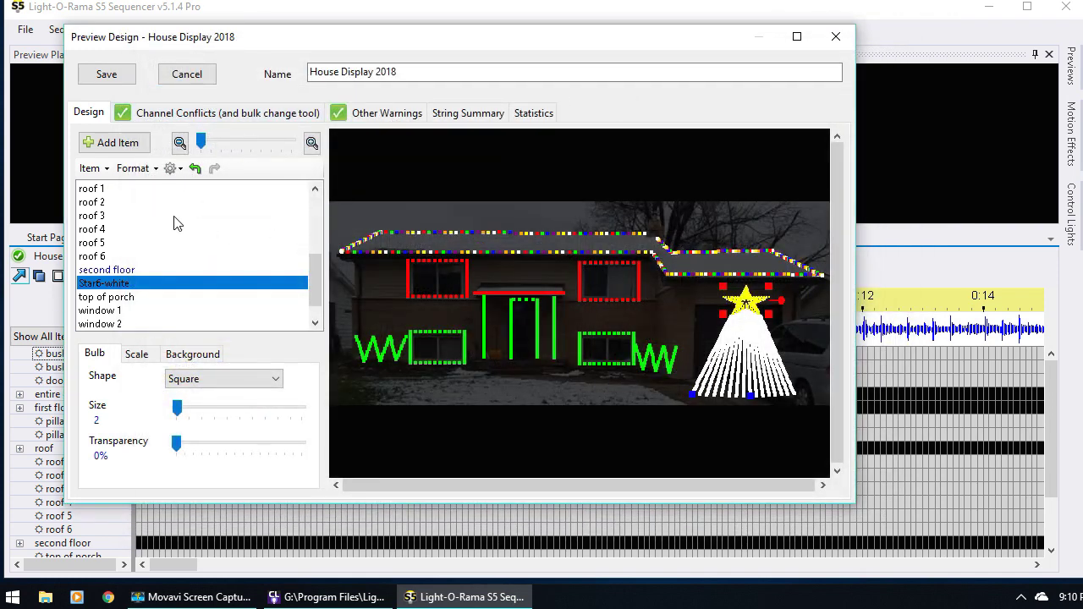
# - Review the channel assignments of the ribbons 1-8 prop, save it unchanged, and save the House Display 2018 preview
pyautogui.scroll(3, 171, 250)
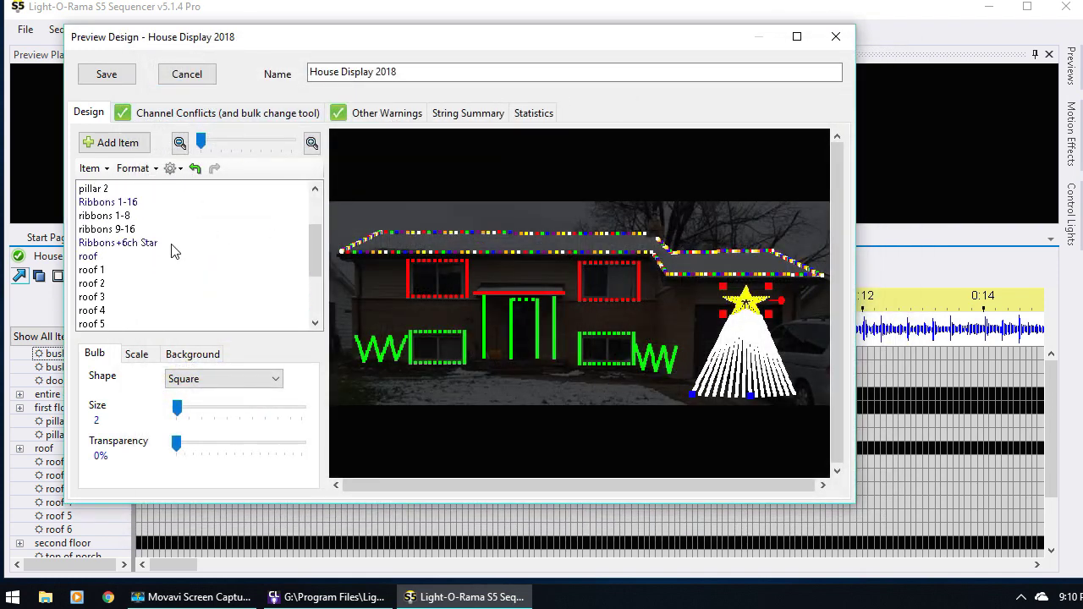
pyautogui.scroll(1, 211, 264)
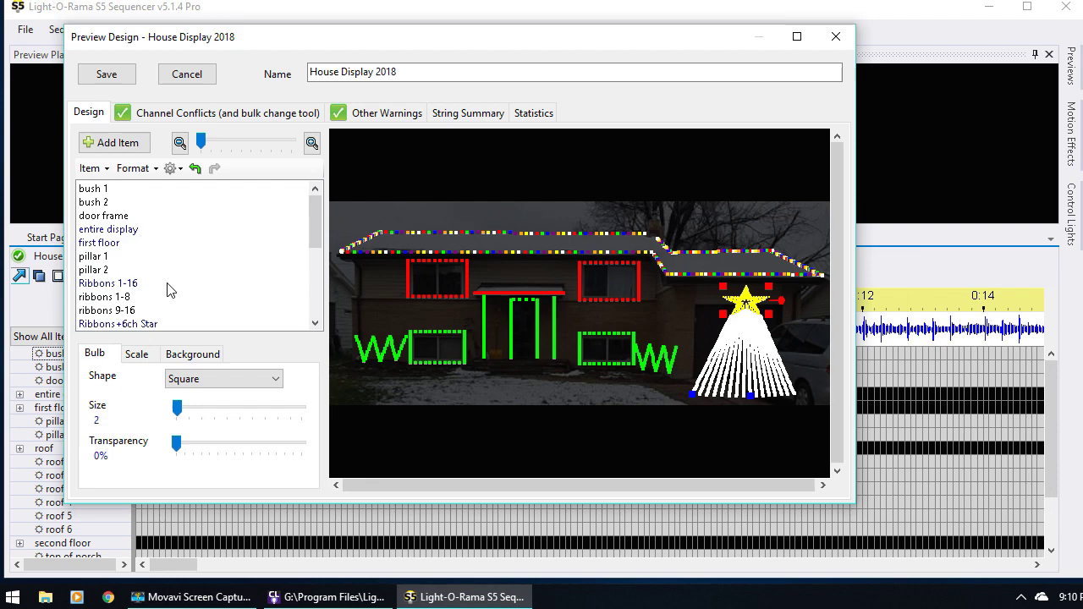
pyautogui.click(115, 297)
pyautogui.doubleClick(117, 298)
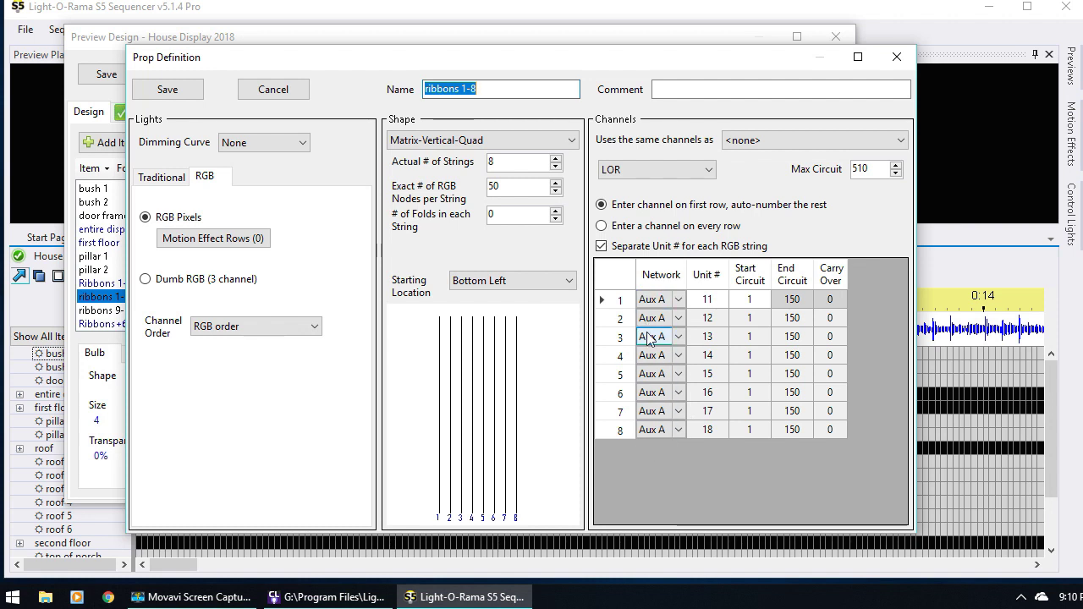
pyautogui.click(188, 91)
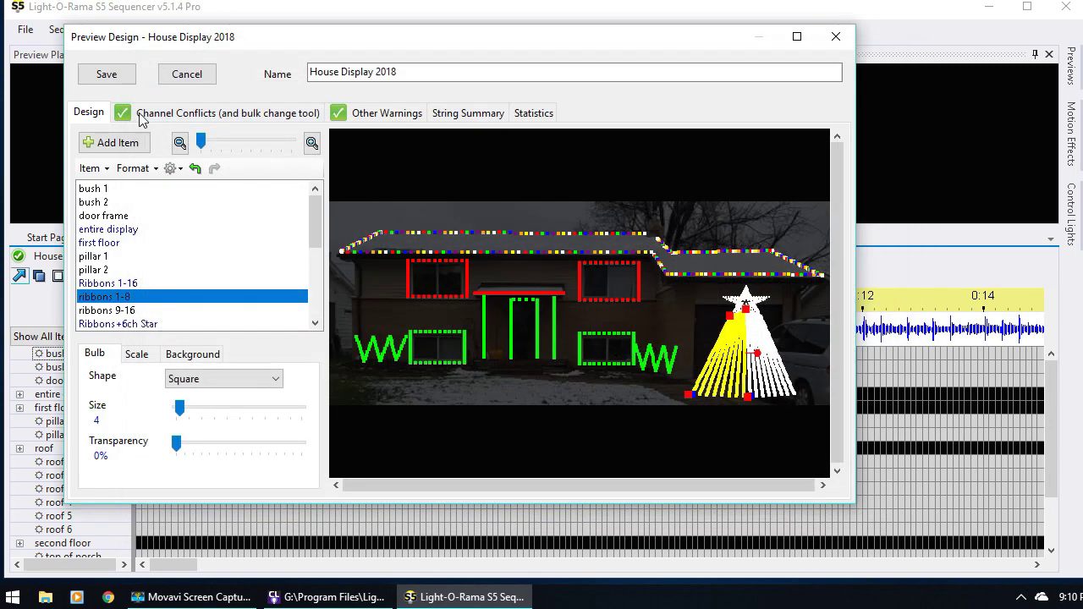
pyautogui.click(106, 75)
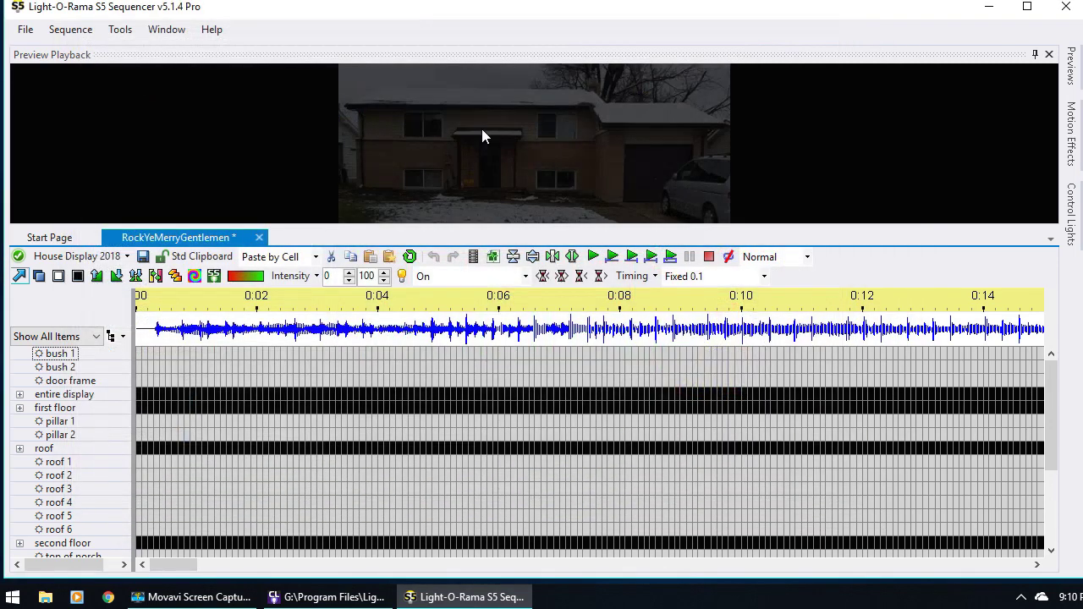
# - Open the network preferences, allowing light control to be disabled, and compare the simple and advanced network configuration views
pyautogui.click(1073, 207)
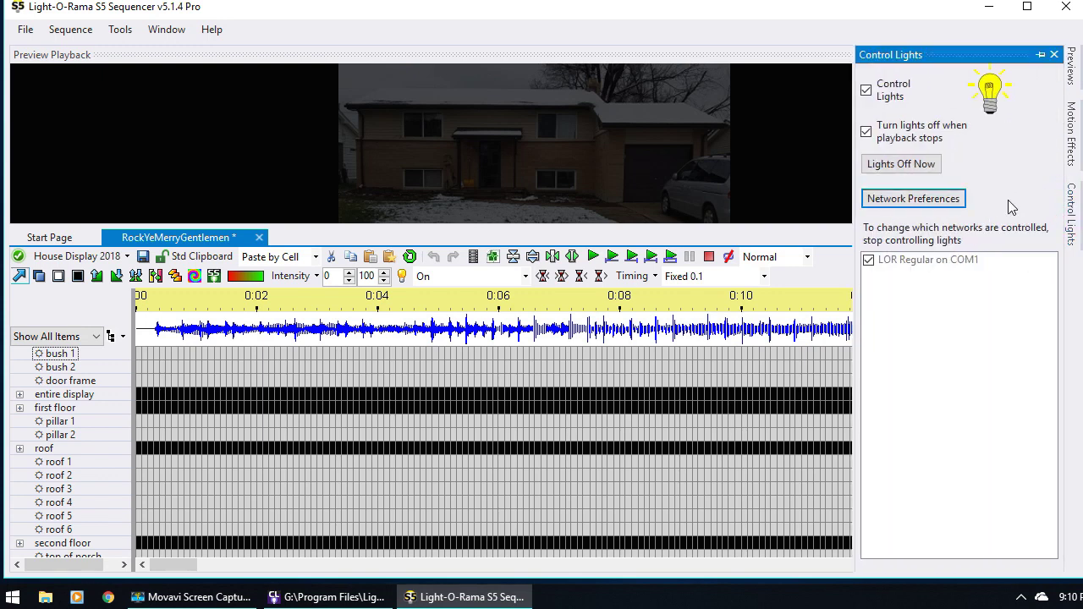
pyautogui.click(905, 199)
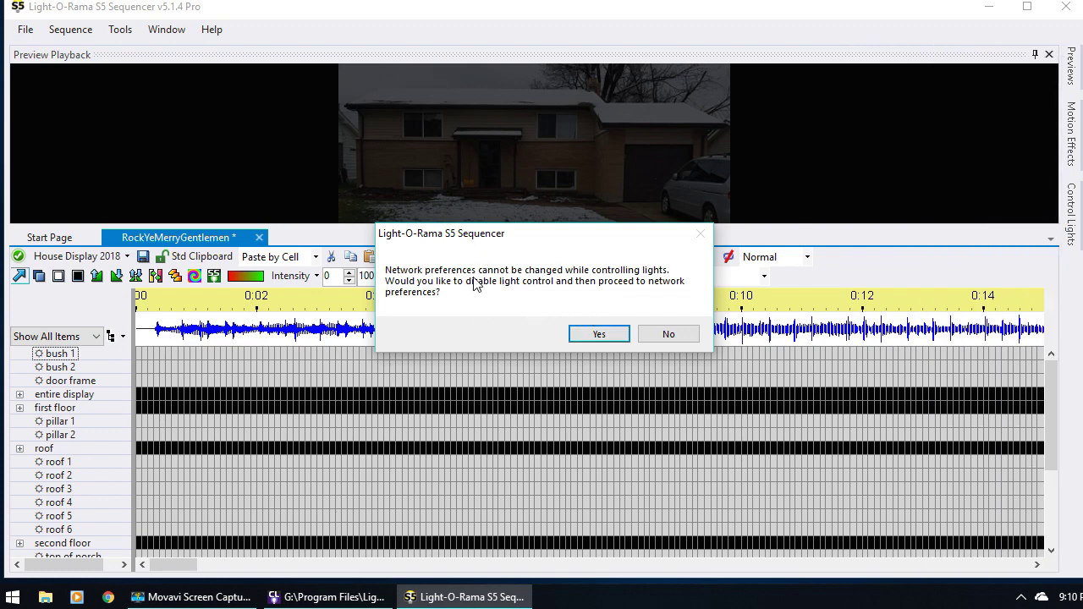
pyautogui.click(598, 333)
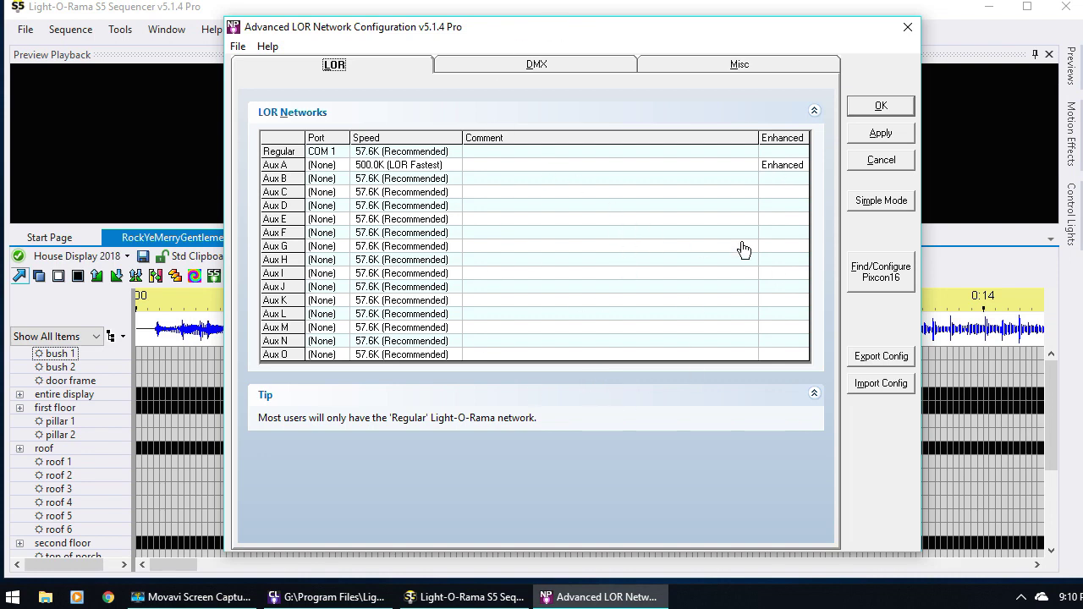
pyautogui.click(883, 204)
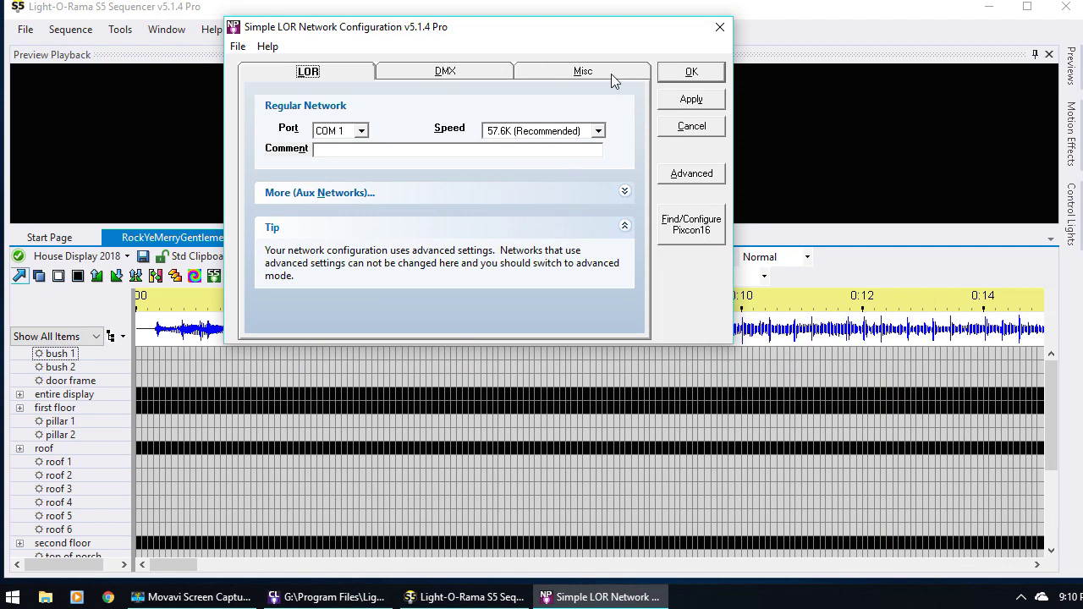
pyautogui.click(681, 178)
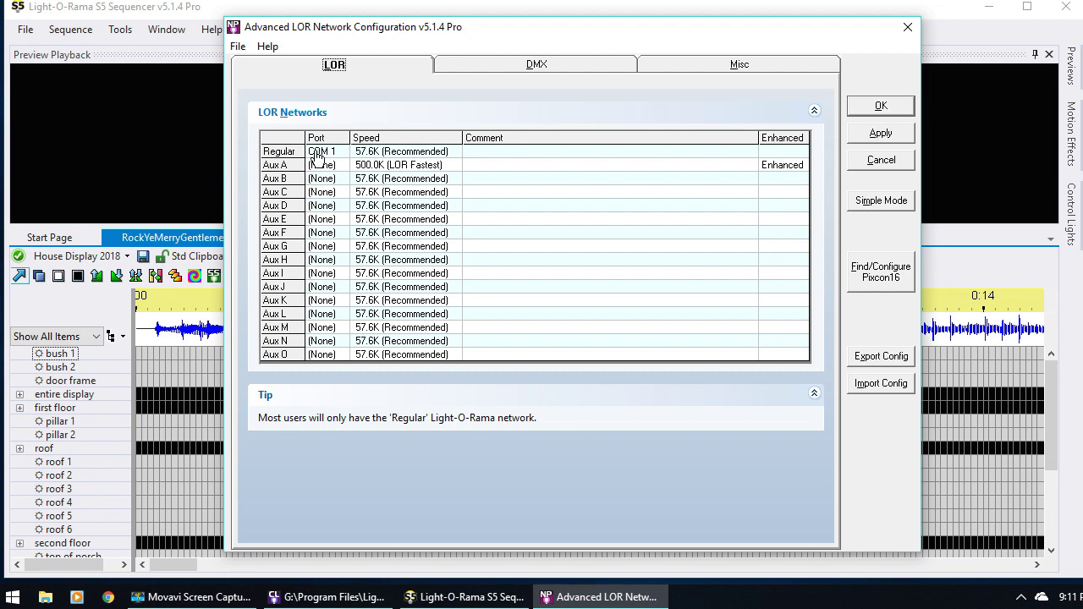
# - Review the speed and enhanced options of the Regular LOR network and cancel without changing them
pyautogui.doubleClick(382, 151)
pyautogui.click(578, 307)
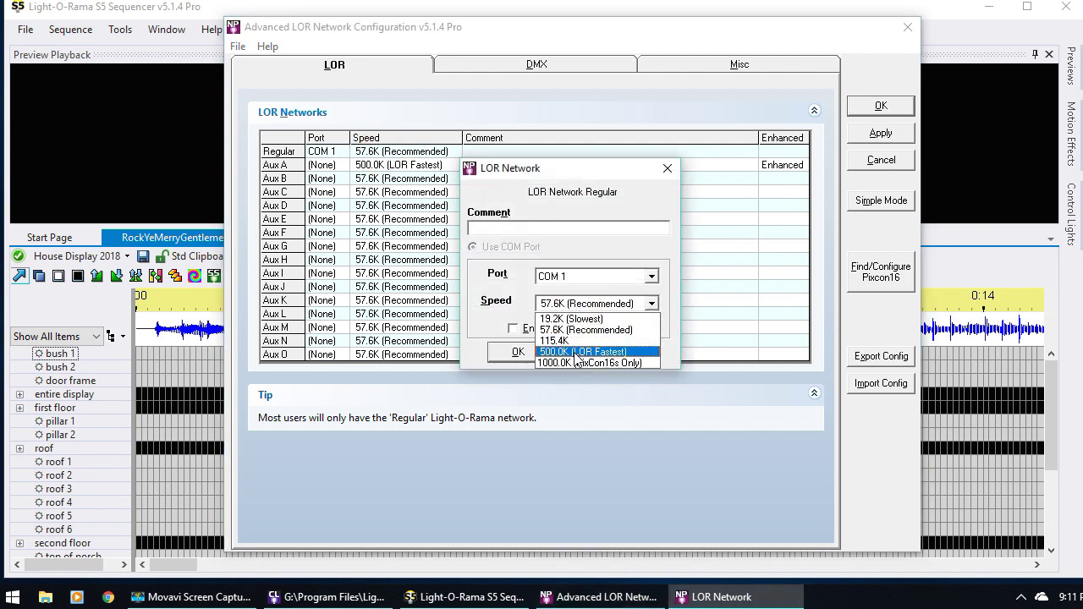
pyautogui.click(494, 299)
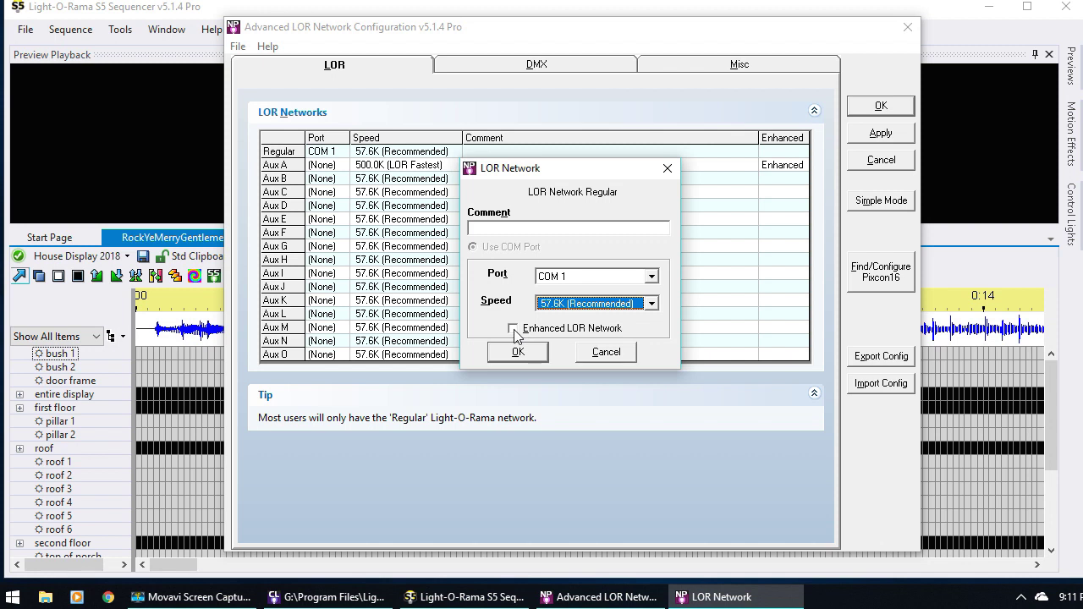
pyautogui.click(600, 352)
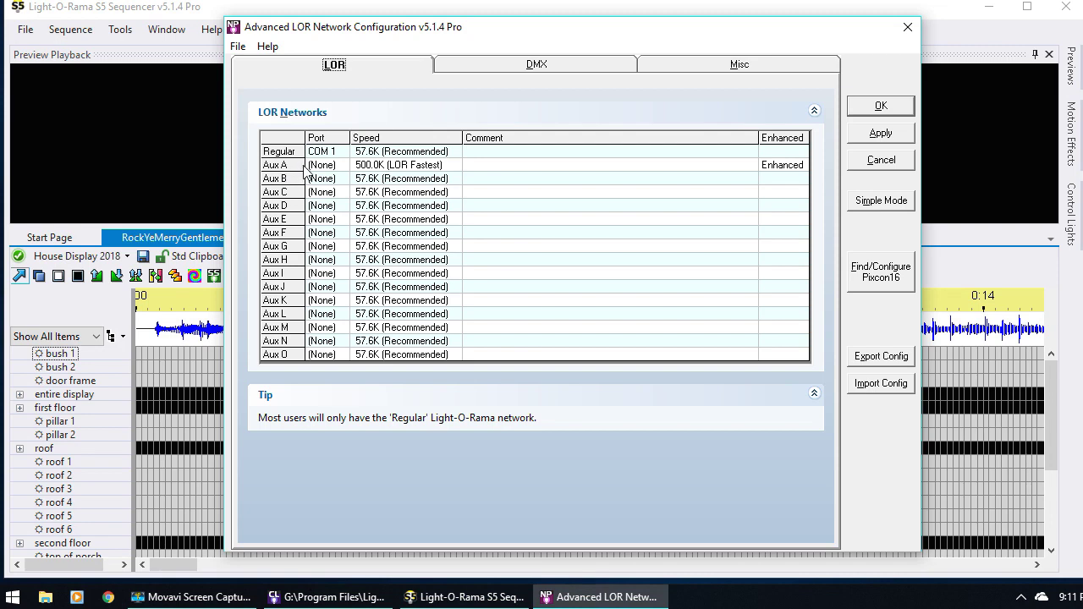
# - Review the Aux A network settings and accept them with the 500.0K (LOR Fastest) speed and Enhanced LOR Network enabled
pyautogui.moveTo(450, 28)
pyautogui.mouseDown()
pyautogui.moveTo(463, 193)
pyautogui.moveTo(437, 30)
pyautogui.mouseUp()
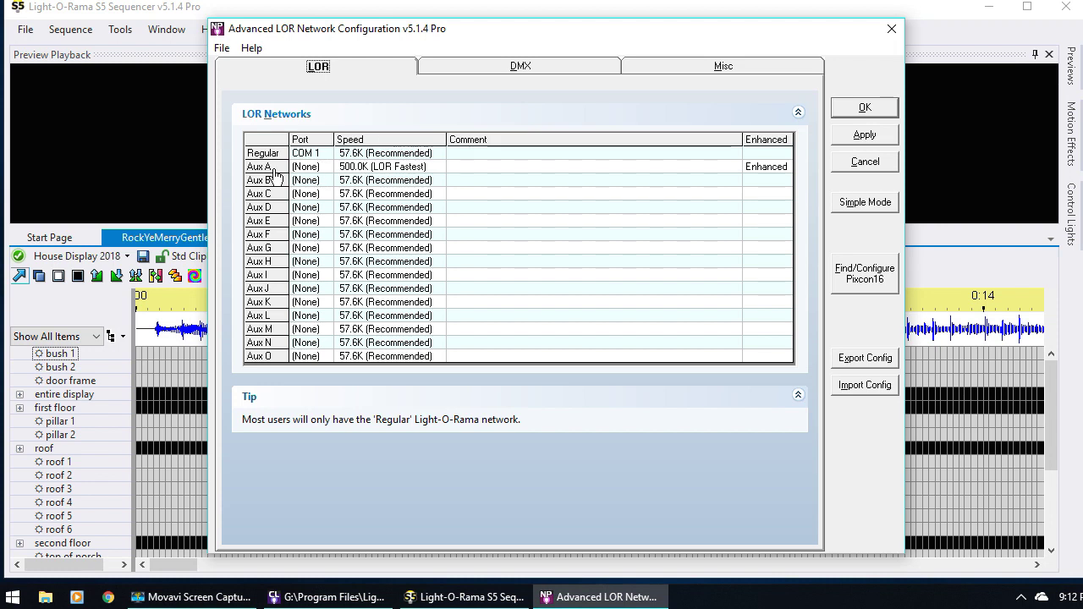
pyautogui.doubleClick(362, 173)
pyautogui.click(565, 306)
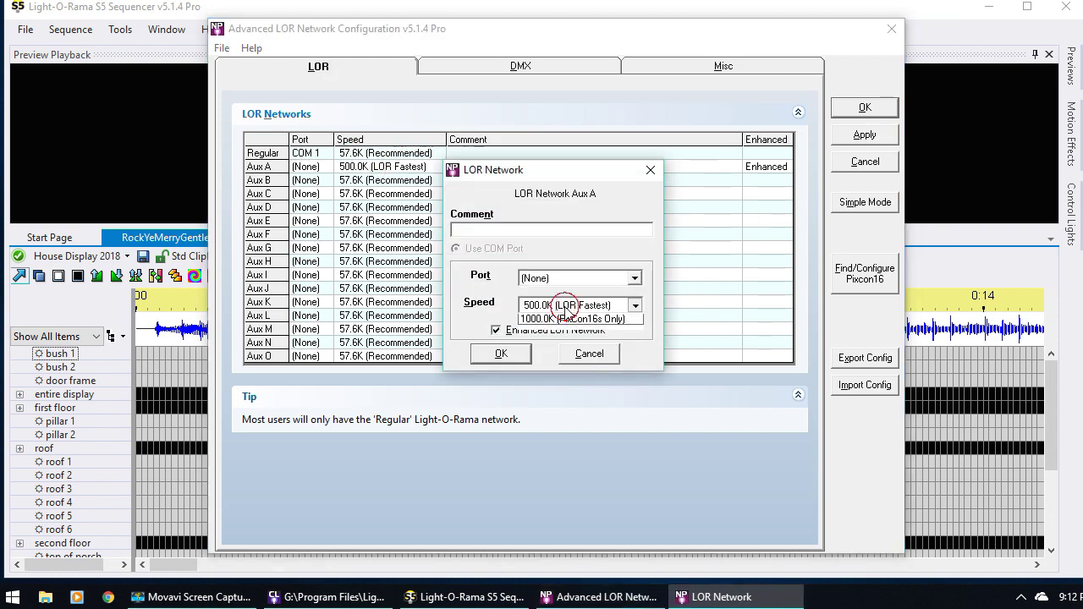
pyautogui.click(565, 306)
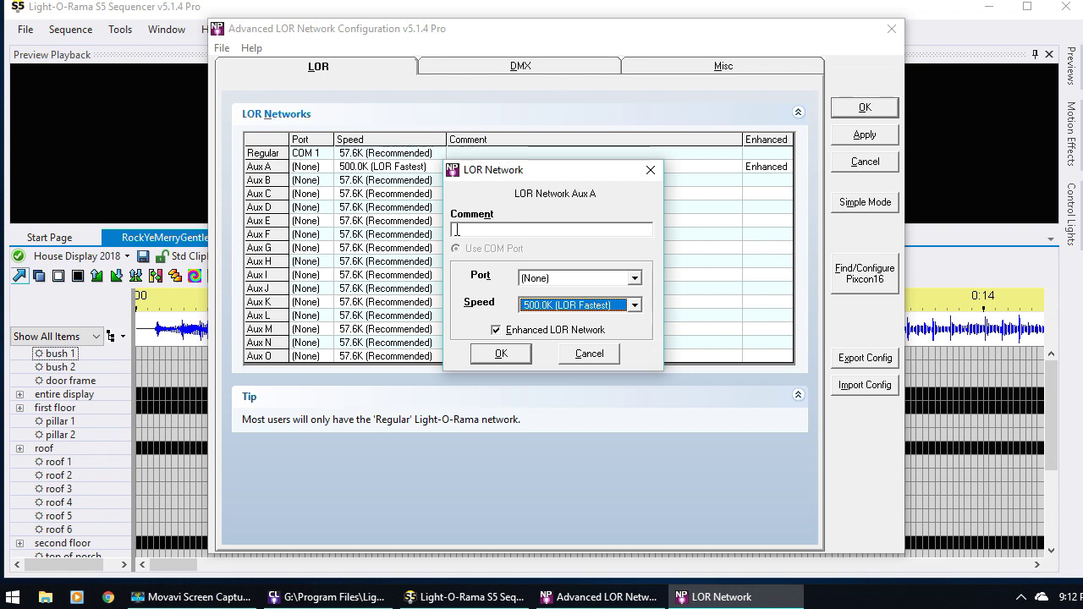
pyautogui.click(498, 333)
pyautogui.click(496, 330)
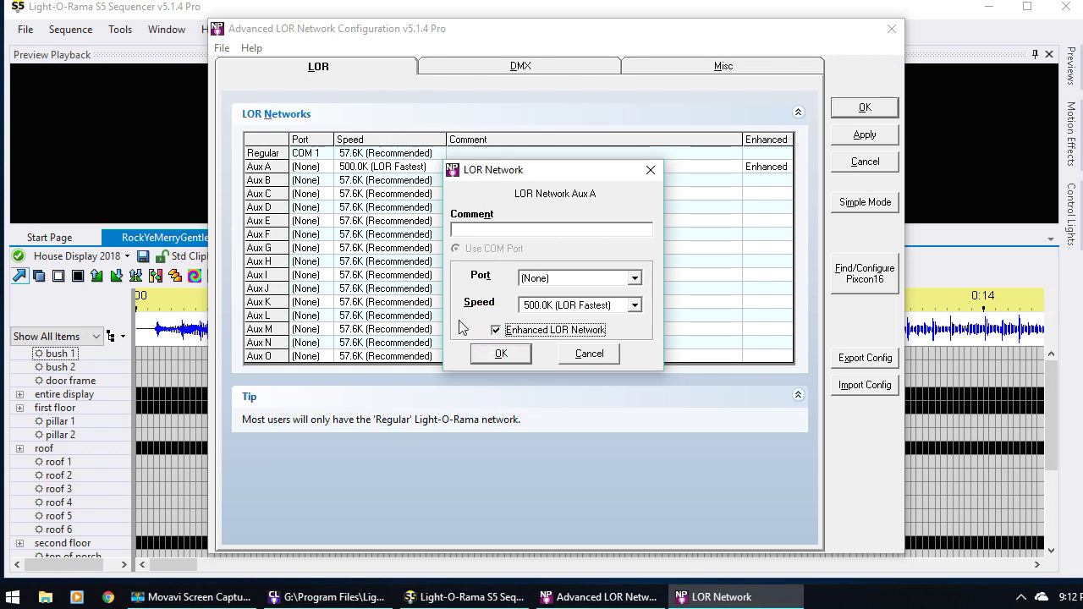
pyautogui.click(510, 355)
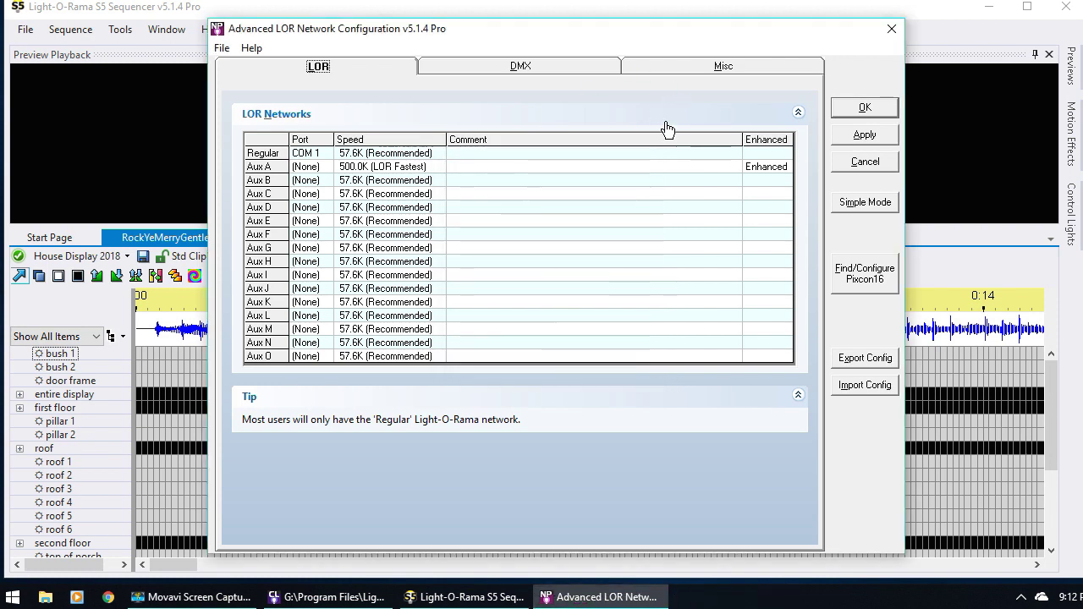
# - Review the miscellaneous network options, return to the LOR network list, and accept the network configuration
pyautogui.click(725, 68)
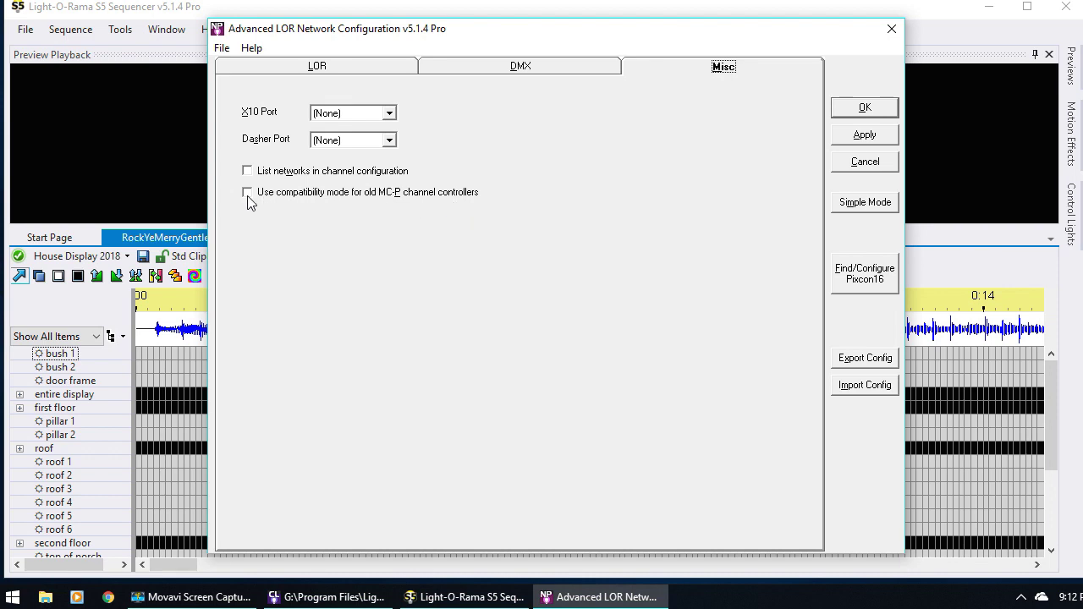
pyautogui.click(317, 71)
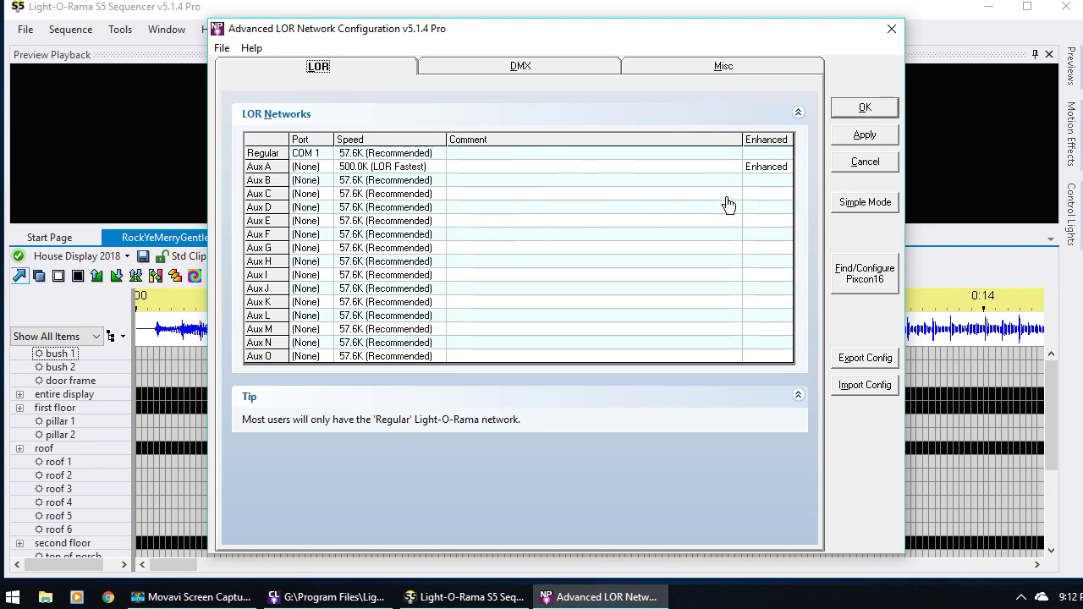
pyautogui.click(867, 109)
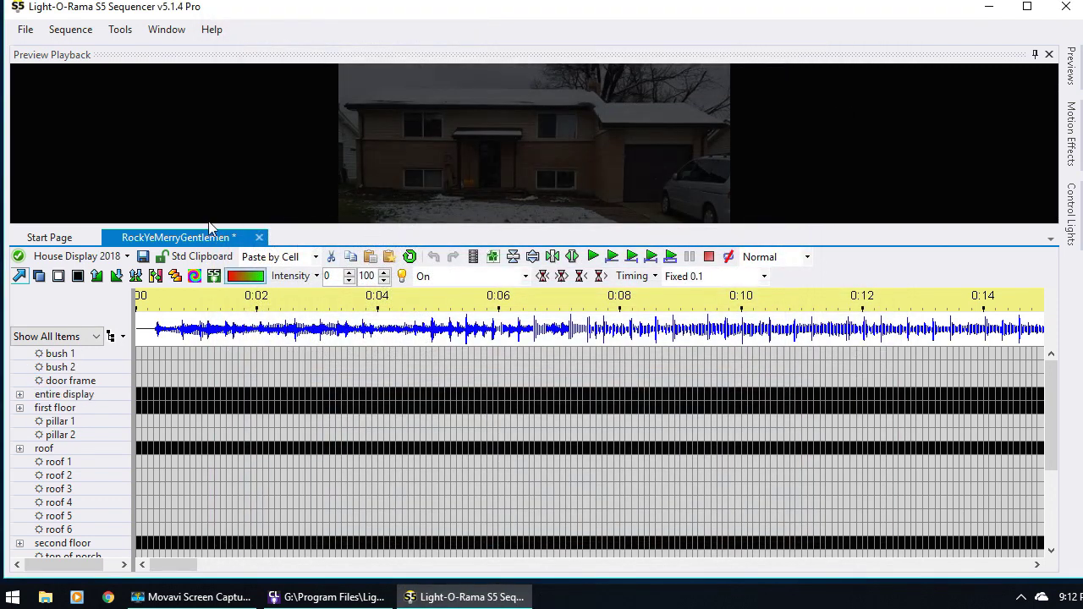
# - Save the new sequence as RockYeMerryGentlemen.loredit in the Sequences folder, replacing the existing file
pyautogui.click(32, 30)
pyautogui.click(67, 121)
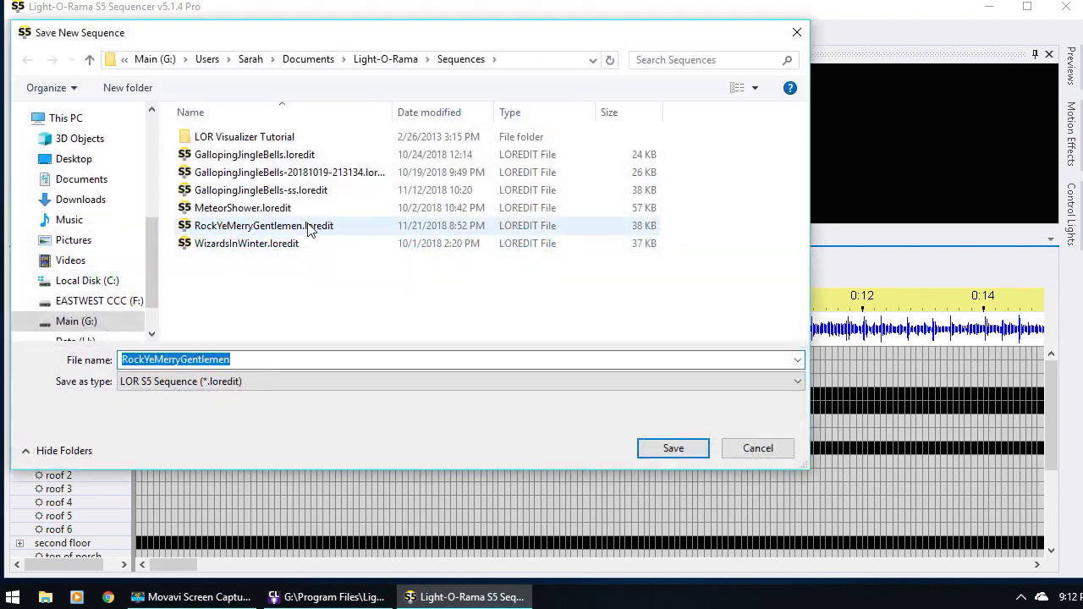
pyautogui.click(309, 226)
pyautogui.click(673, 447)
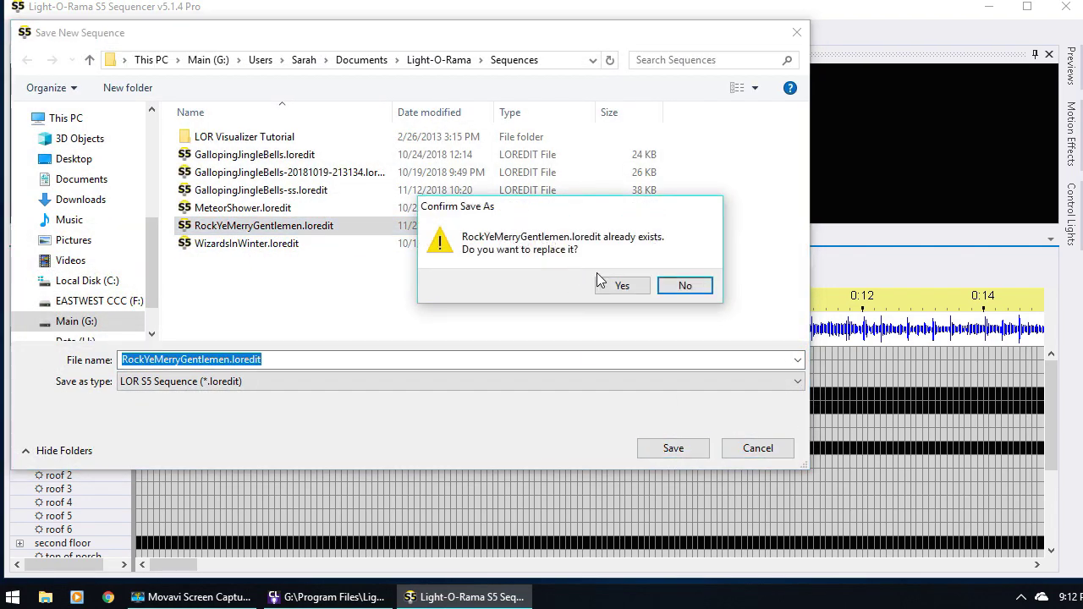
pyautogui.click(620, 285)
# - Insert a SuperStar effect across the entire Ribbons+6ch Star row and enlarge the SuperStar Sequencer window to fill the screen
pyautogui.scroll(-2, 245, 414)
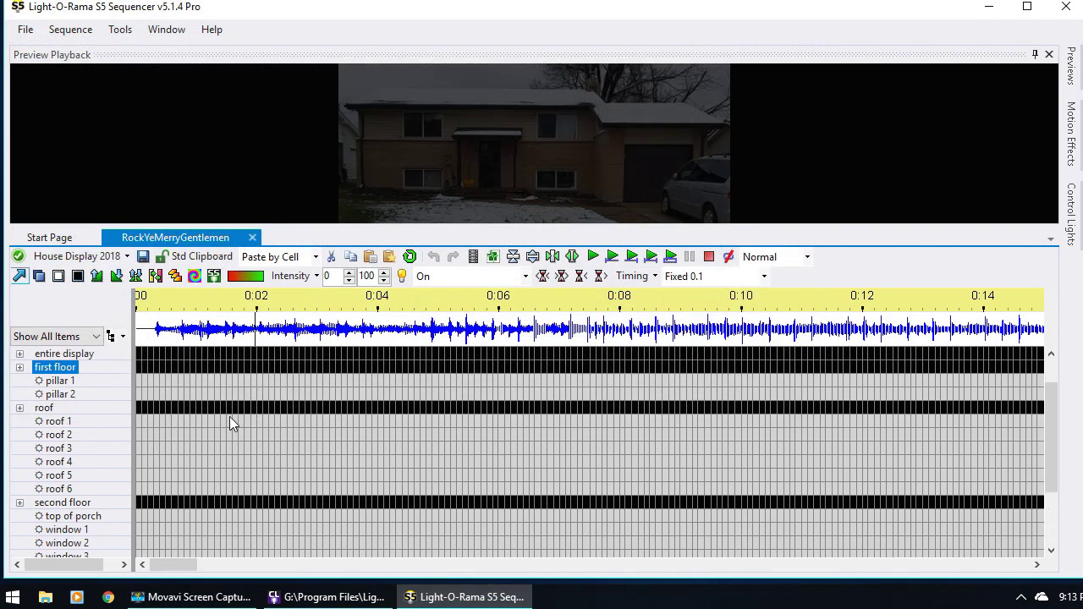
pyautogui.scroll(-3, 84, 461)
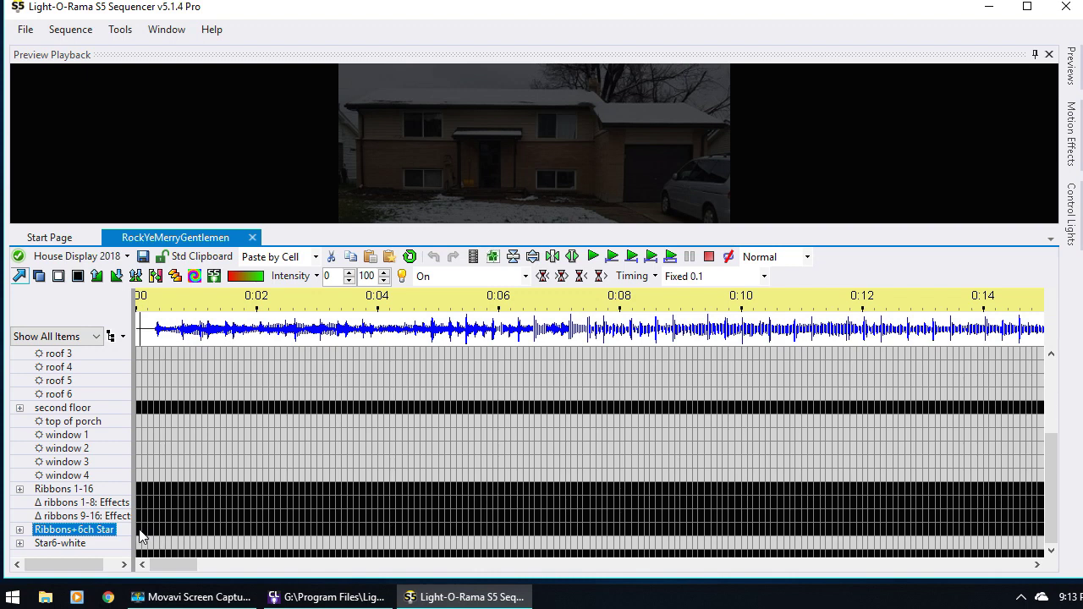
pyautogui.rightClick(140, 528)
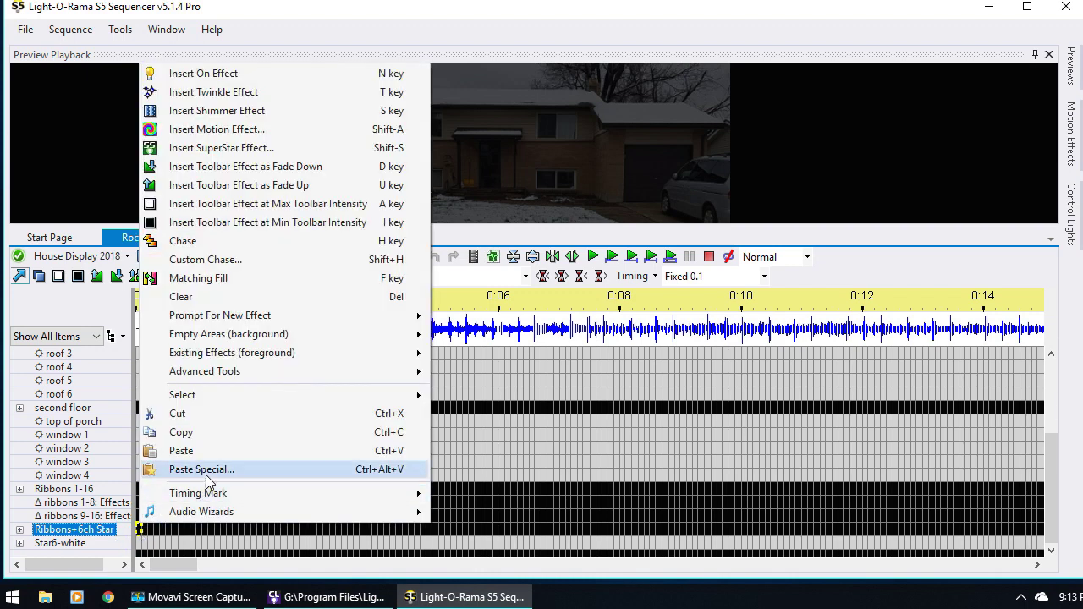
pyautogui.moveTo(288, 393)
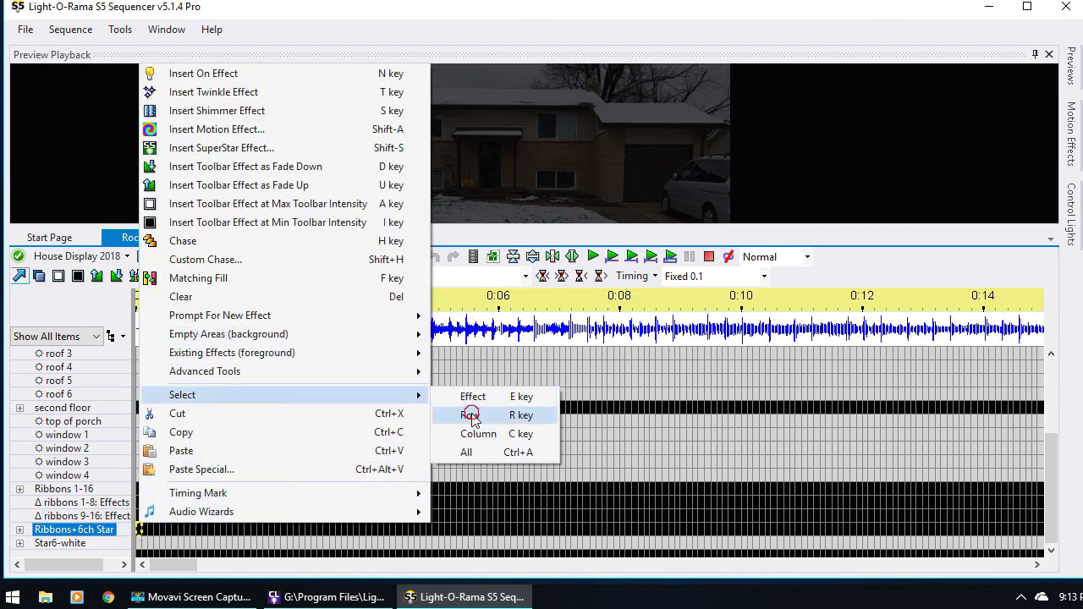
pyautogui.click(470, 414)
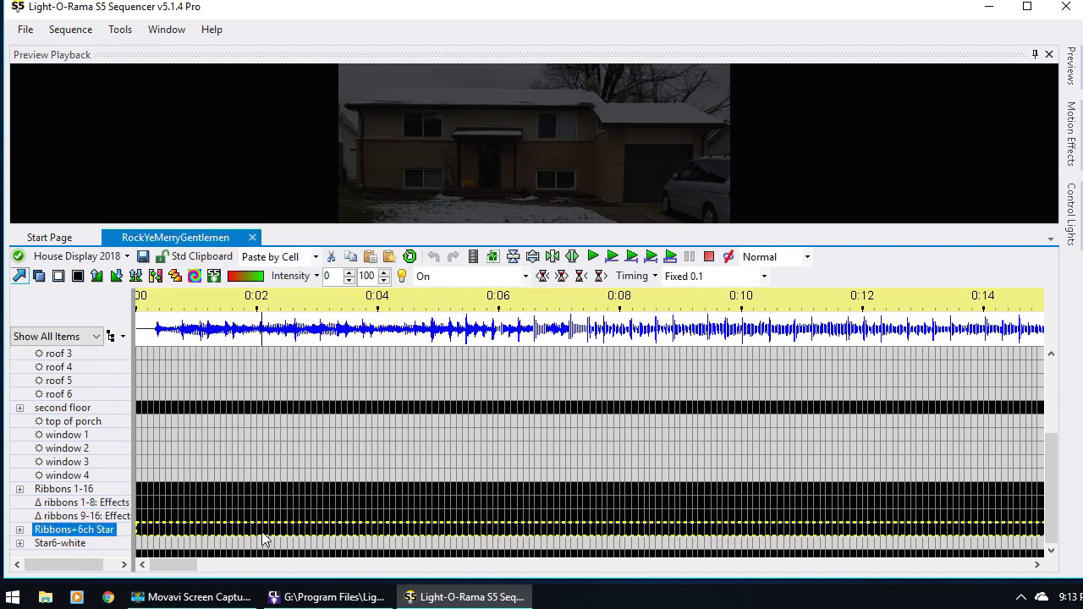
pyautogui.rightClick(264, 532)
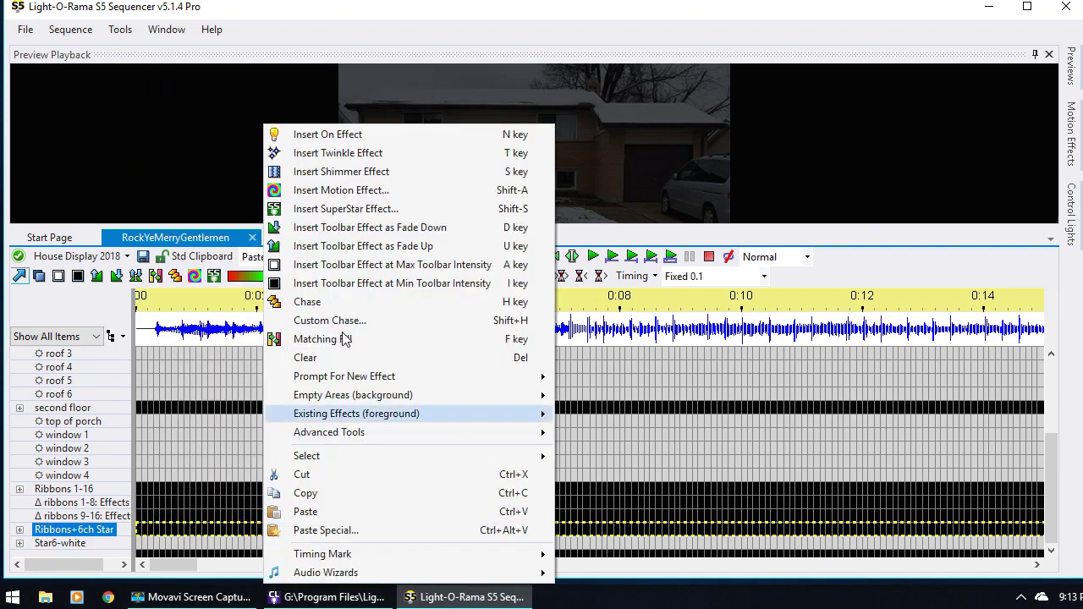
pyautogui.click(365, 210)
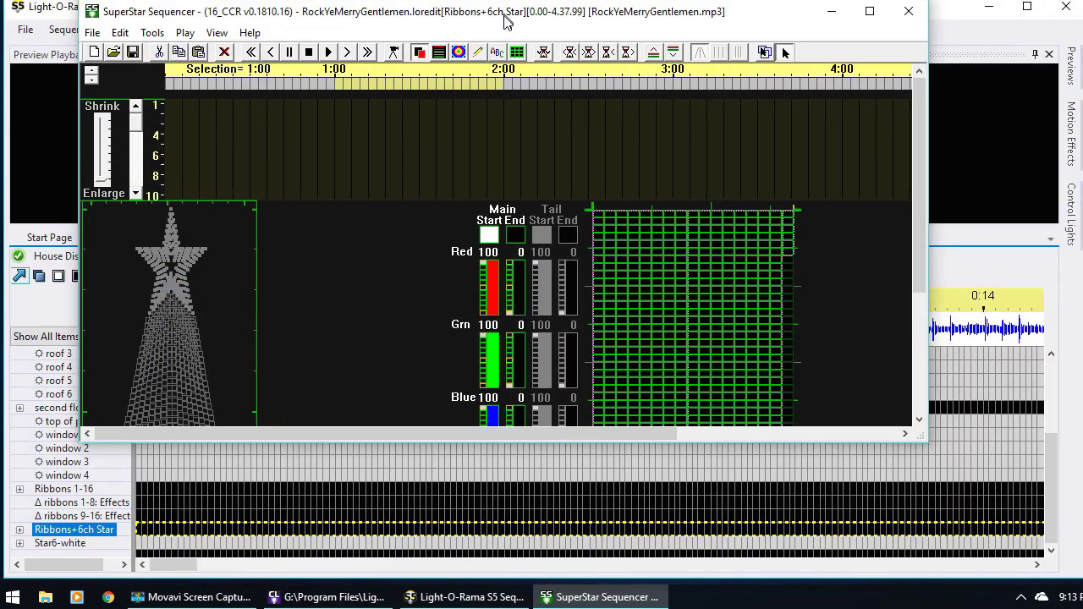
pyautogui.moveTo(505, 17); pyautogui.dragTo(432, 20)
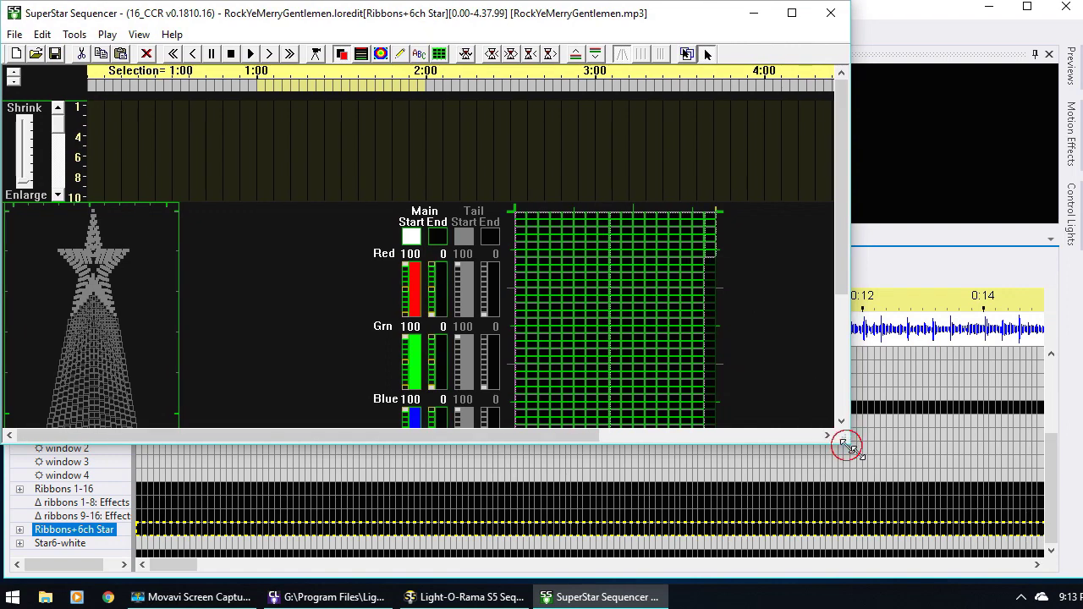
pyautogui.moveTo(843, 442); pyautogui.dragTo(1077, 574)
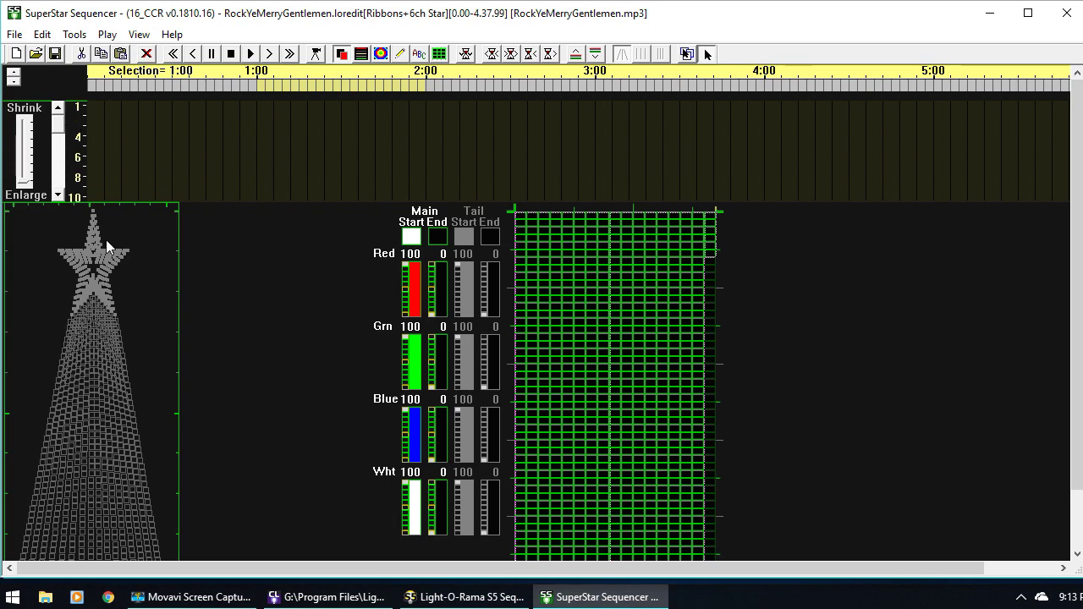
# - Load the effects file RockYeMerryGentlemen_16CCRs_archive.sup into the SuperStar sequence, acknowledge the star conversion, and briefly play it back
pyautogui.click(15, 36)
pyautogui.click(38, 73)
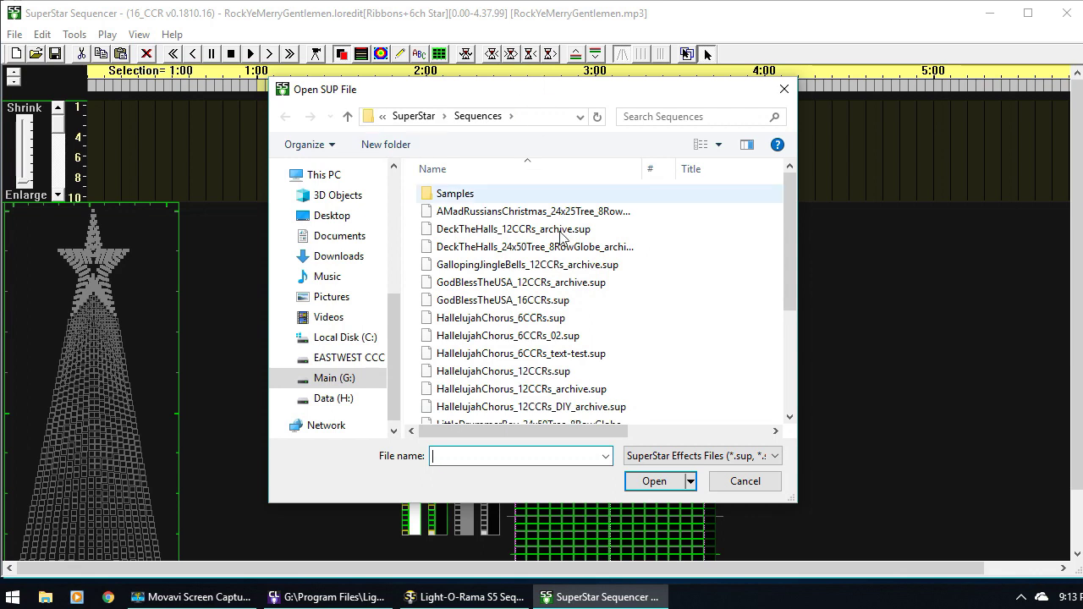
pyautogui.scroll(-1, 566, 281)
pyautogui.scroll(-3, 570, 283)
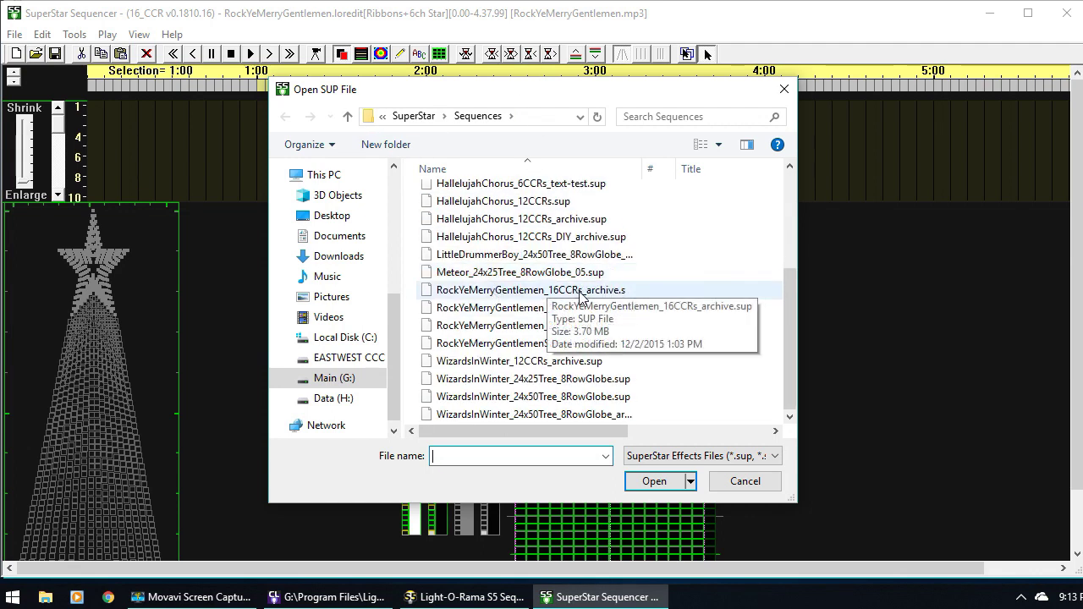
pyautogui.click(580, 292)
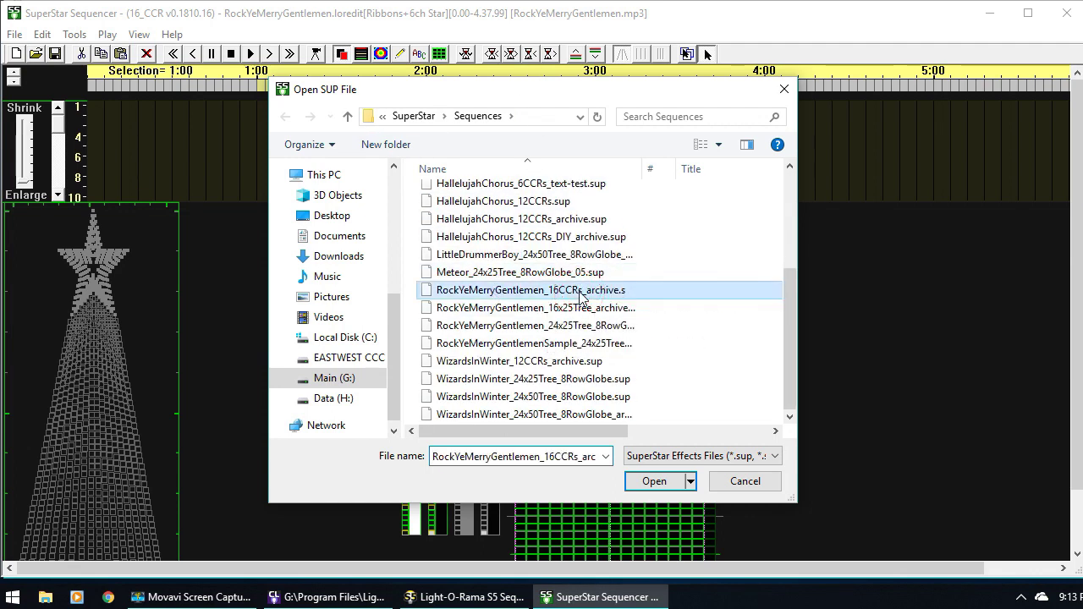
pyautogui.click(654, 482)
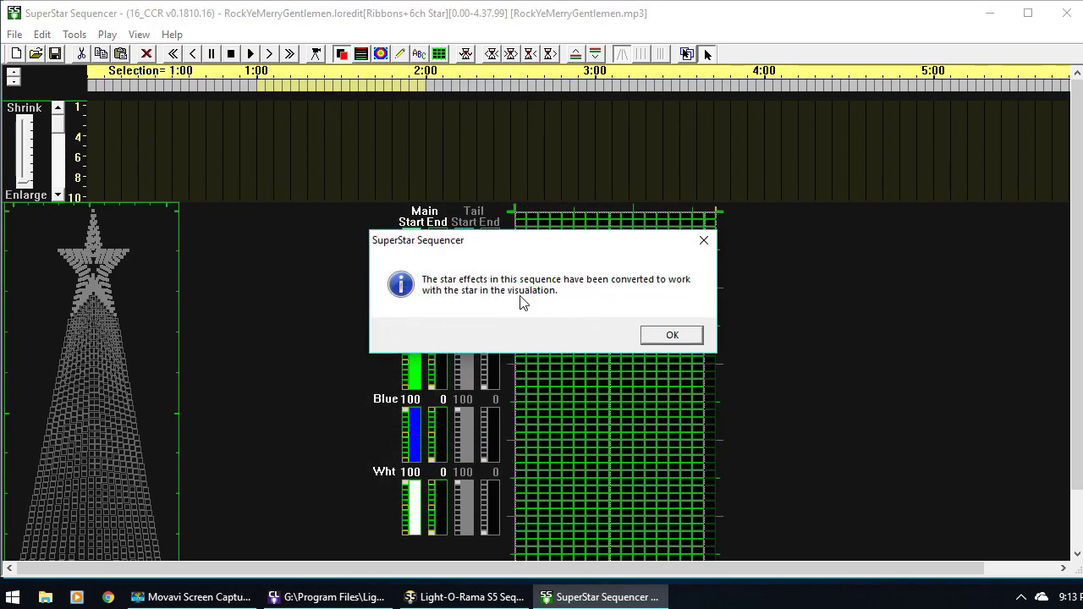
pyautogui.moveTo(581, 245); pyautogui.dragTo(516, 293)
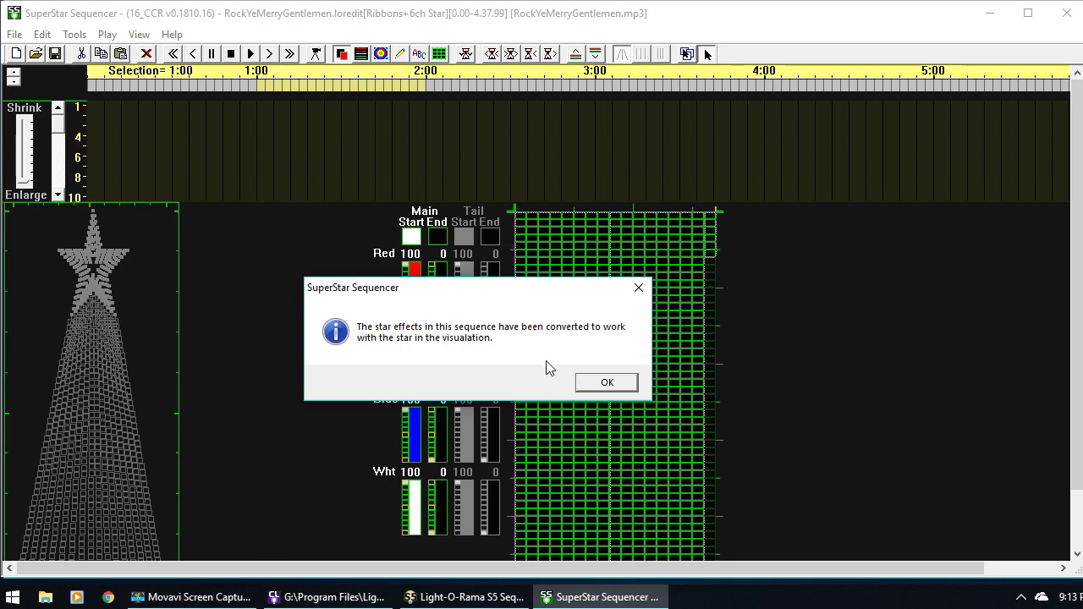
pyautogui.click(606, 383)
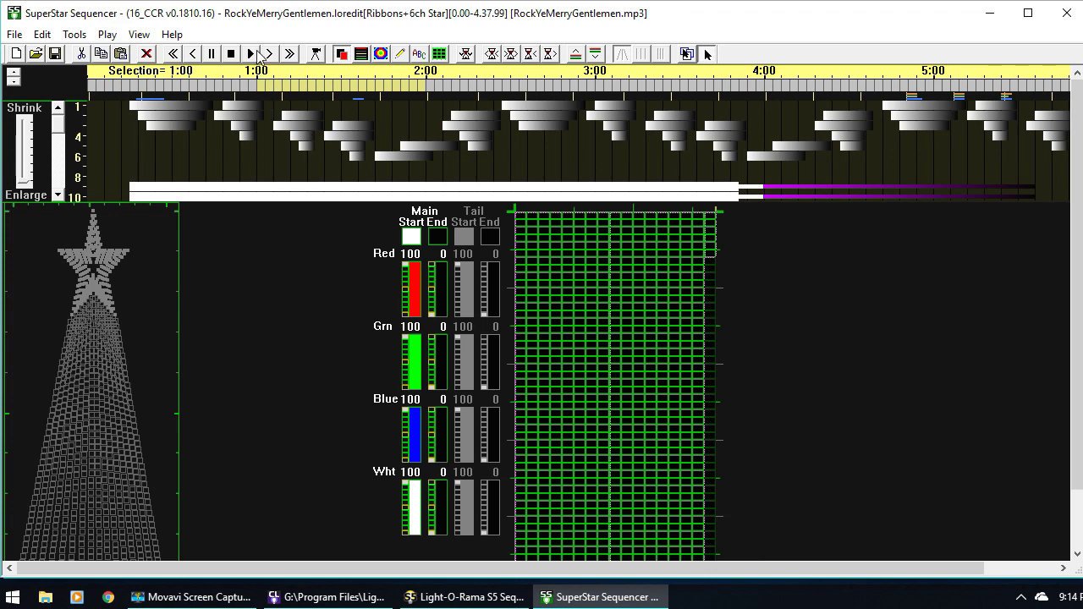
pyautogui.click(251, 54)
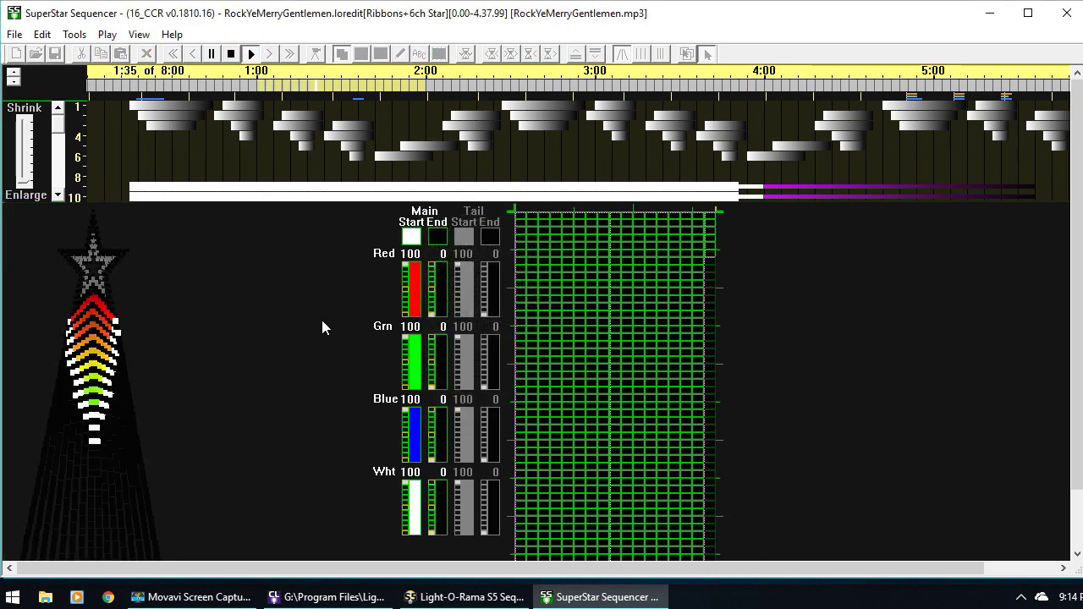
pyautogui.click(231, 55)
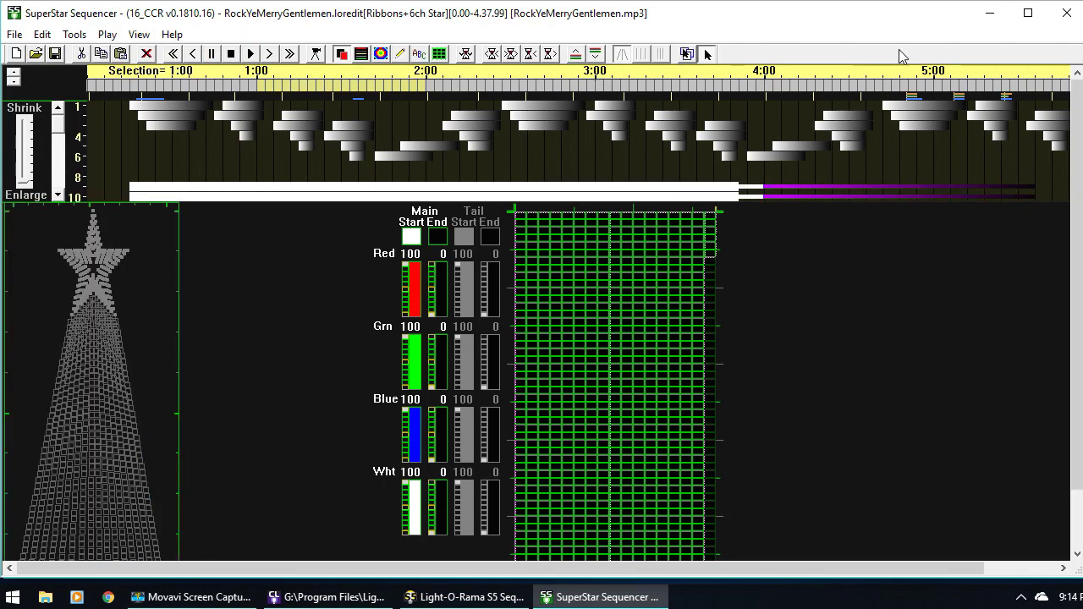
# - Close the SuperStar Sequencer, saving the Ribbons+6ch Star effects, and briefly play the sequence from the beginning in the preview
pyautogui.click(1064, 14)
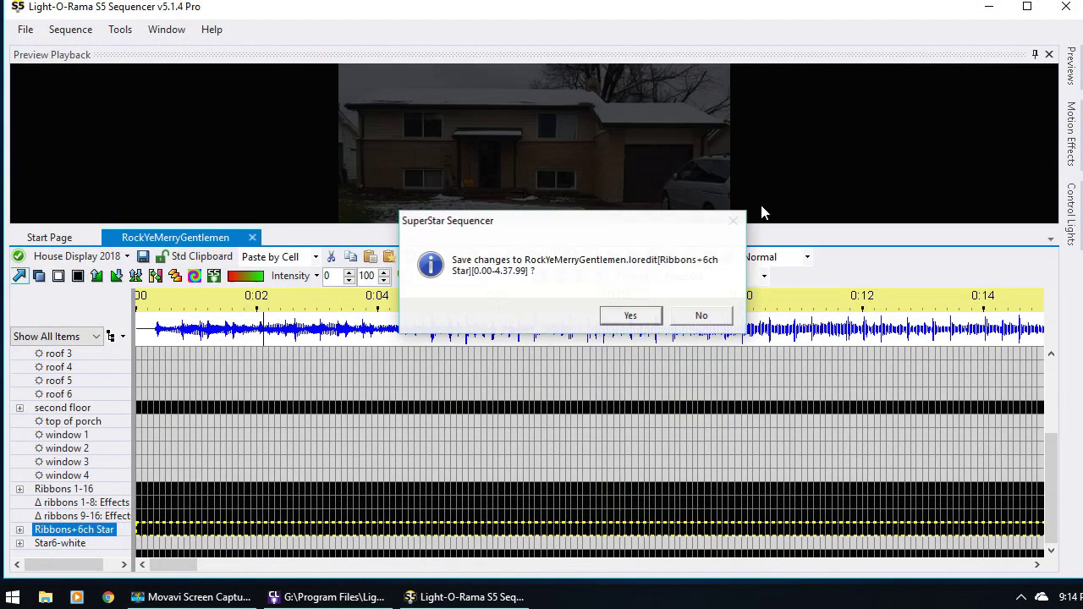
pyautogui.click(635, 315)
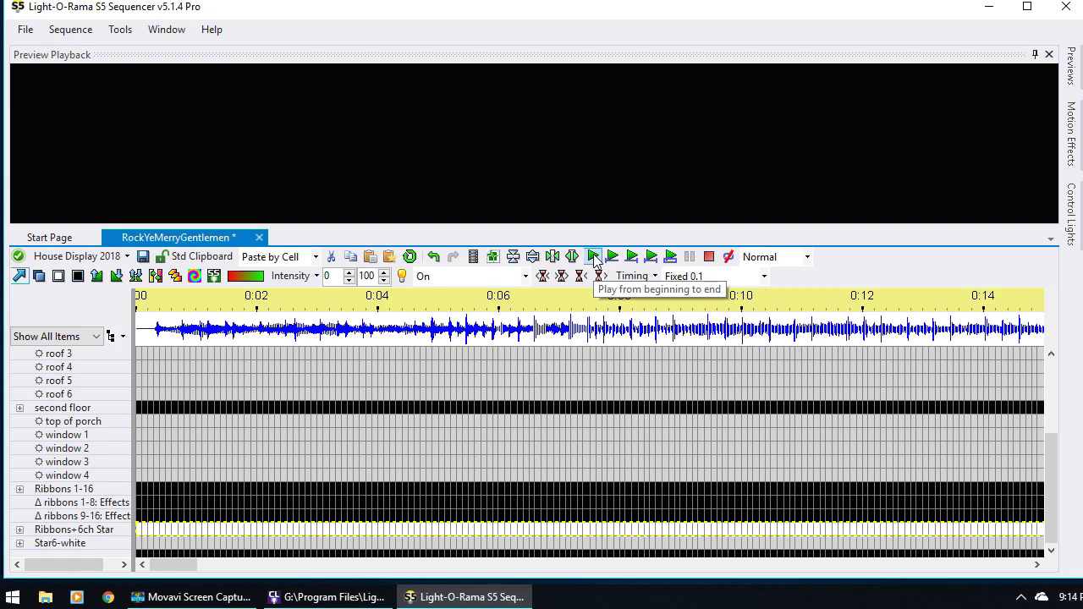
pyautogui.click(593, 257)
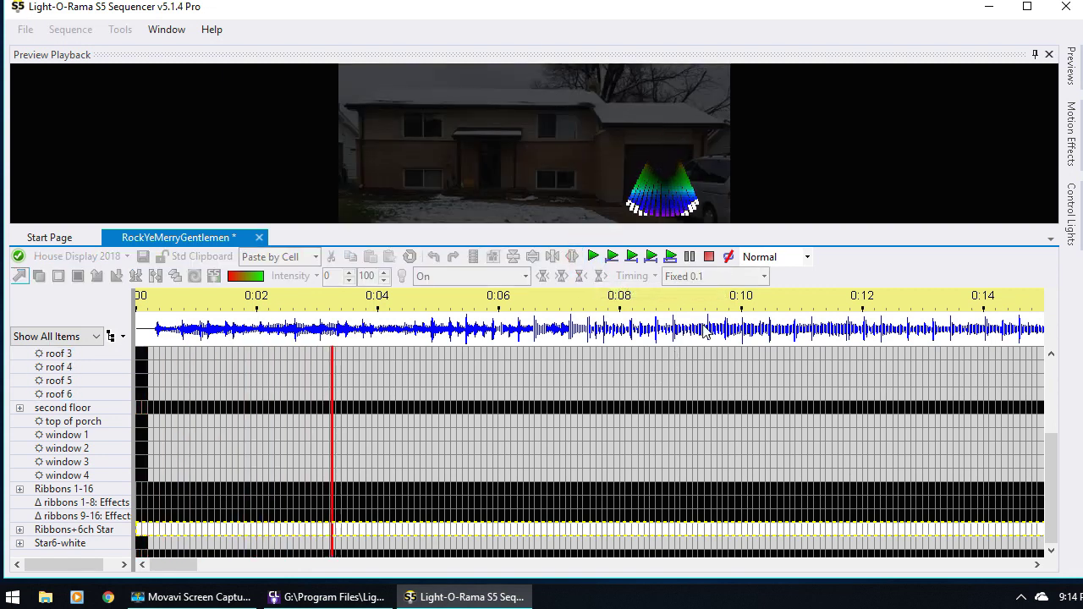
pyautogui.click(709, 257)
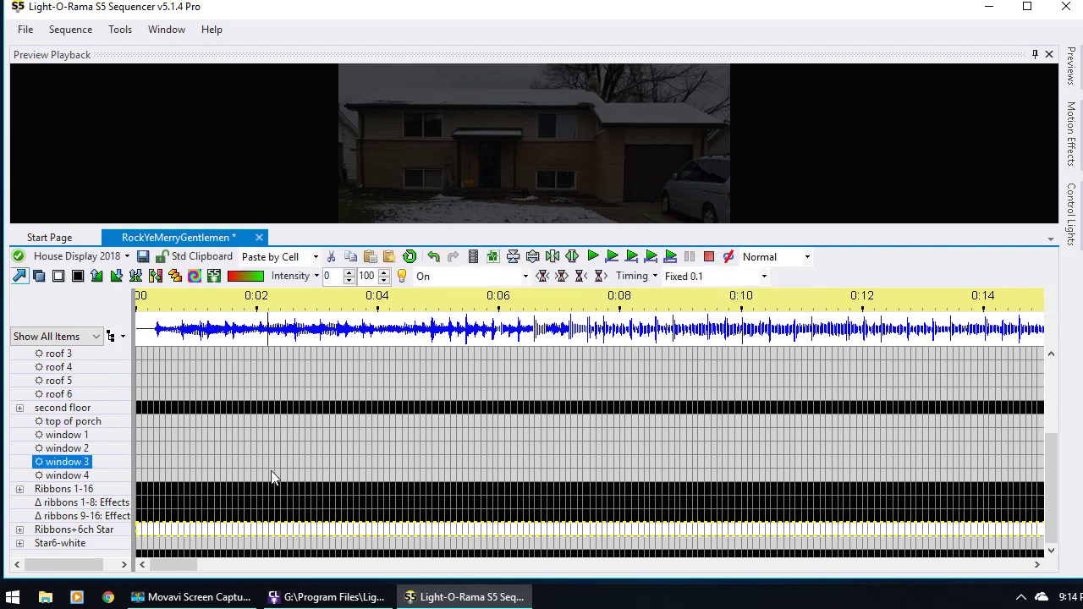
# - Open the House Display 2018 preview design and delete the Ribbons+6ch Star group
pyautogui.click(123, 256)
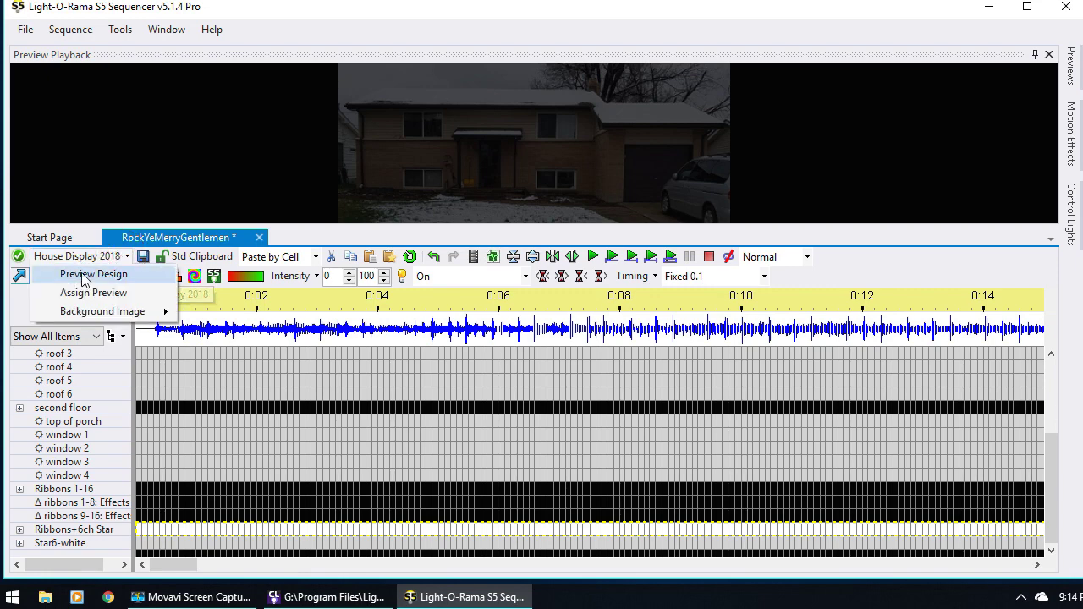
pyautogui.click(85, 275)
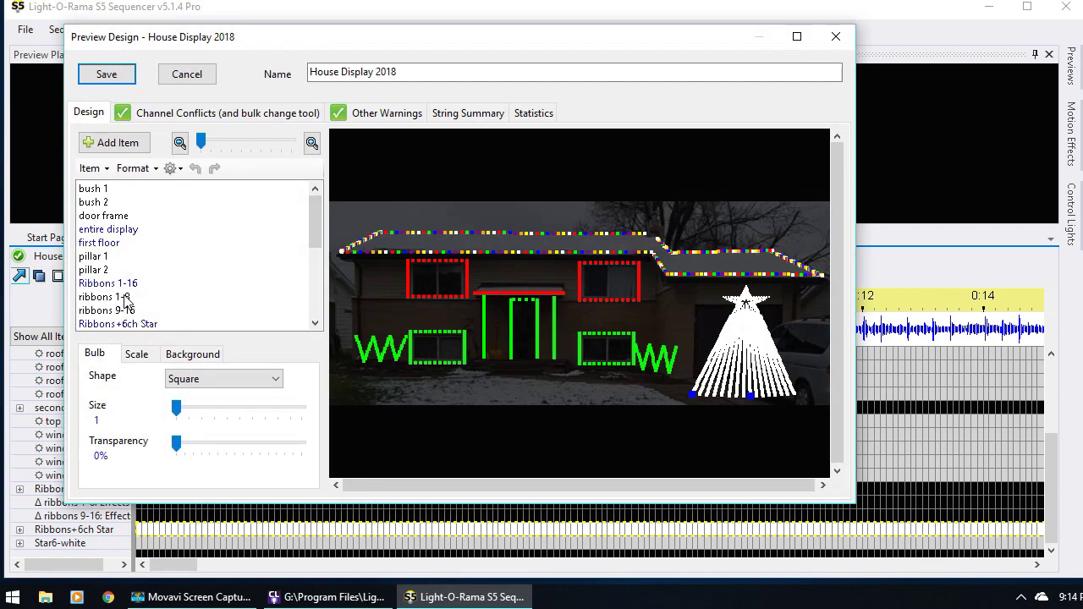
pyautogui.scroll(-3, 161, 288)
pyautogui.click(121, 283)
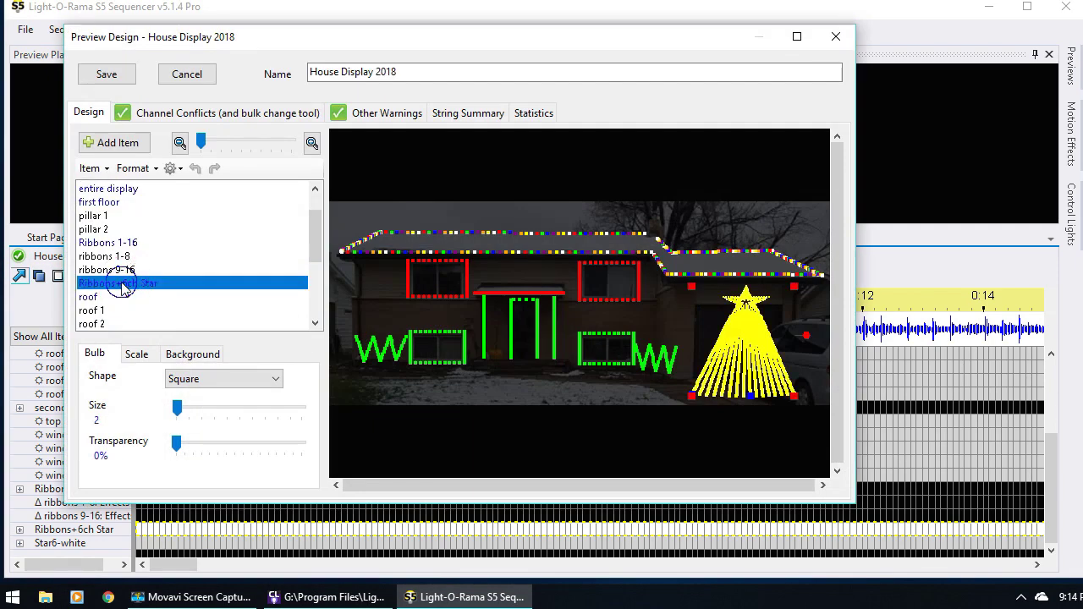
pyautogui.rightClick(122, 284)
pyautogui.click(166, 329)
pyautogui.click(414, 299)
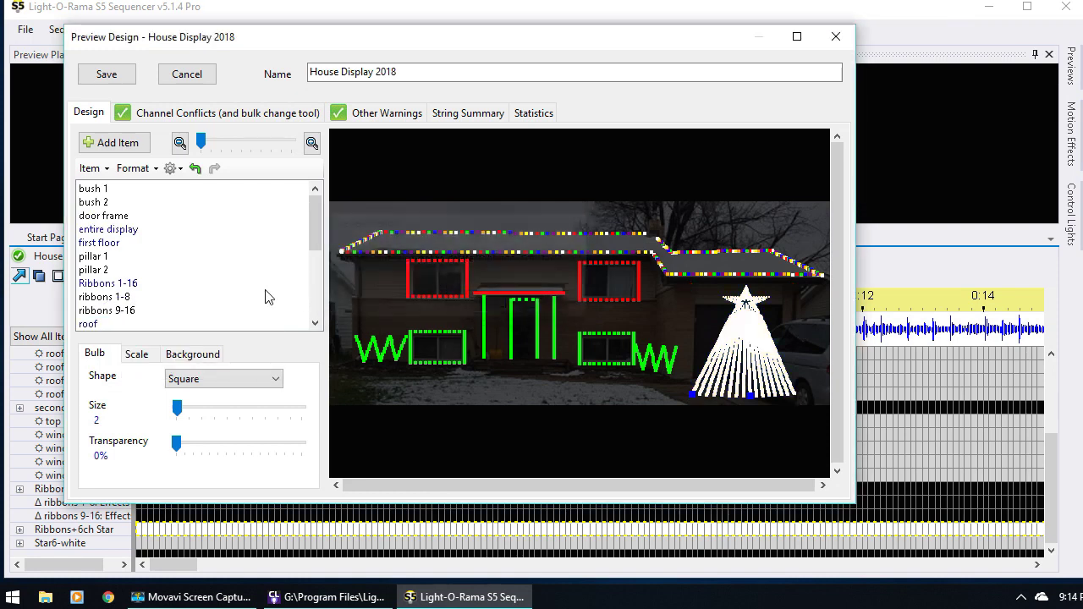
# - Delete the ribbons 9-16 and ribbons 1-8 props from the preview design
pyautogui.click(119, 312)
pyautogui.rightClick(119, 311)
pyautogui.click(152, 354)
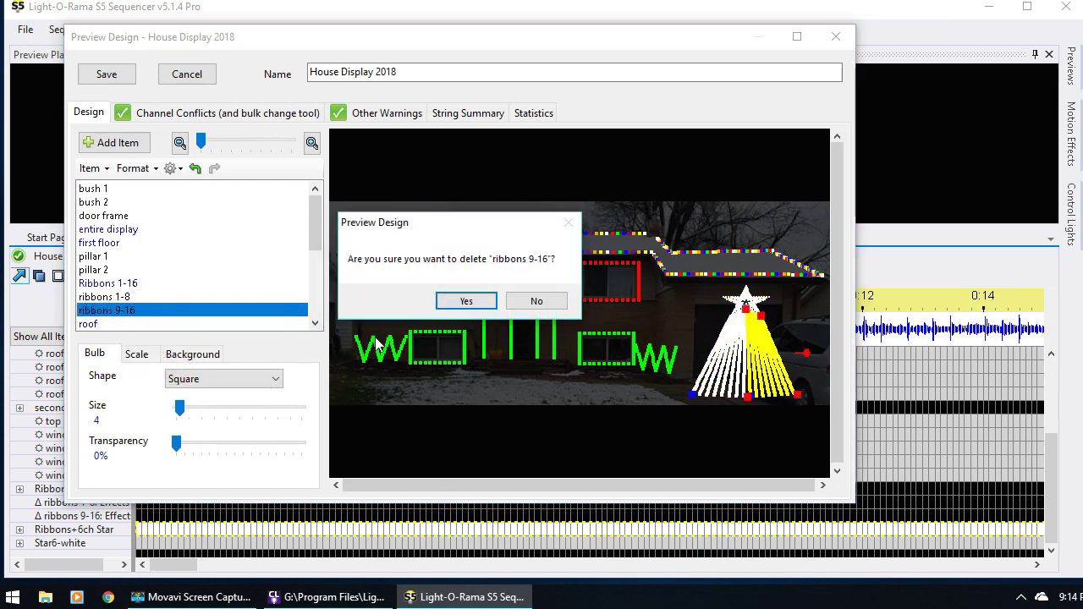
pyautogui.click(465, 301)
pyautogui.click(161, 296)
pyautogui.press('Delete')
pyautogui.press('Return')
# - Delete the Ribbons 1-16 group and the Star6-white prop from the preview design
pyautogui.click(162, 283)
pyautogui.press('Delete')
pyautogui.click(465, 301)
pyautogui.scroll(-3, 127, 284)
pyautogui.click(104, 269)
pyautogui.press('Delete')
pyautogui.press('Return')
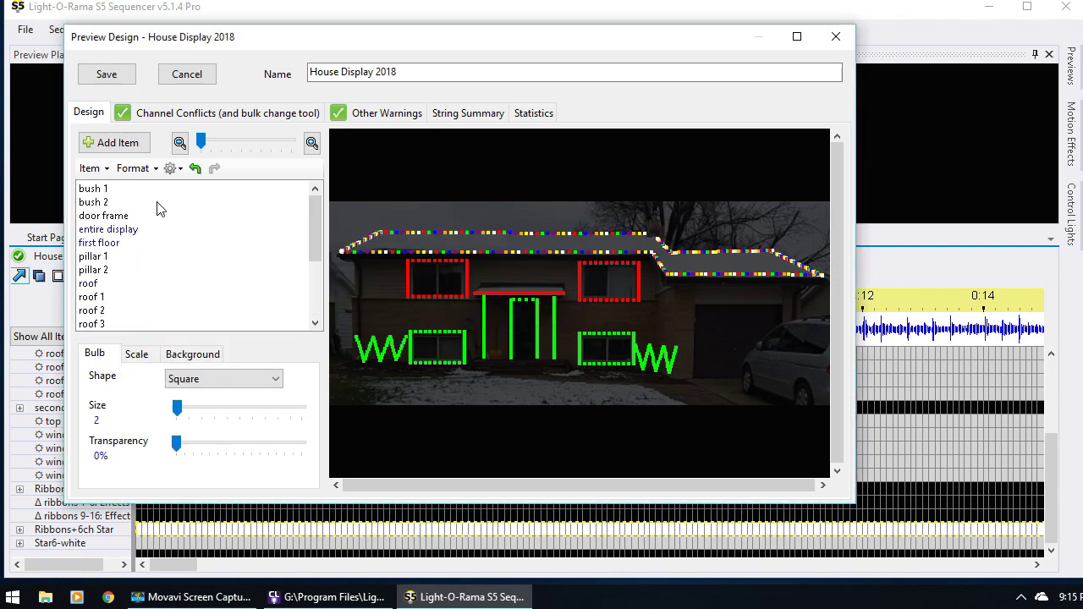
# - Import the online SuperStar prop Light-O-Rama Pixel Tree Kit 16x25 with the first string on the left into the preview
pyautogui.click(132, 144)
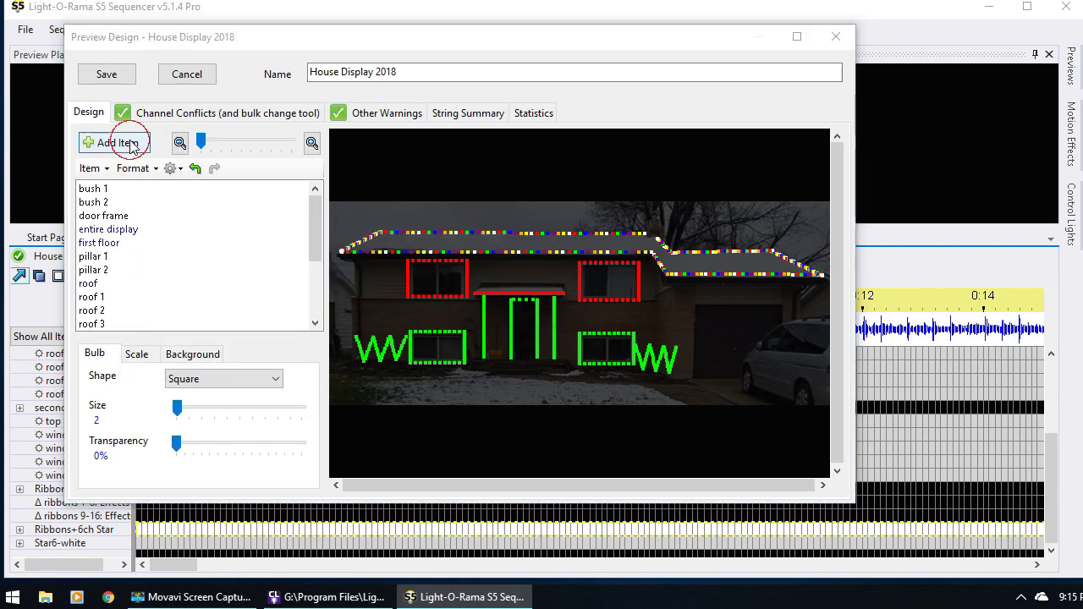
pyautogui.click(288, 303)
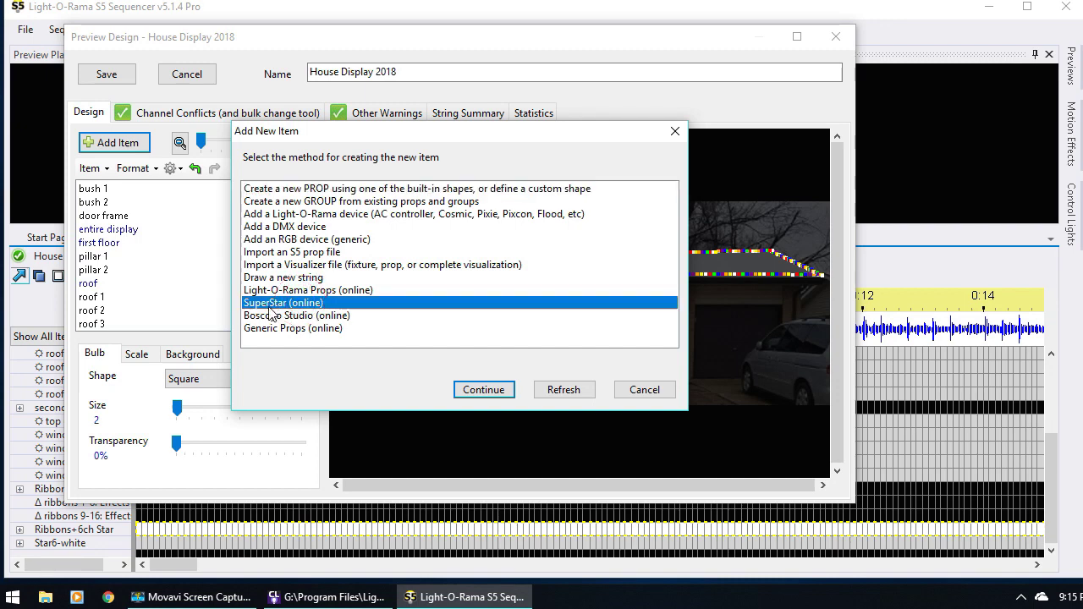
pyautogui.click(482, 389)
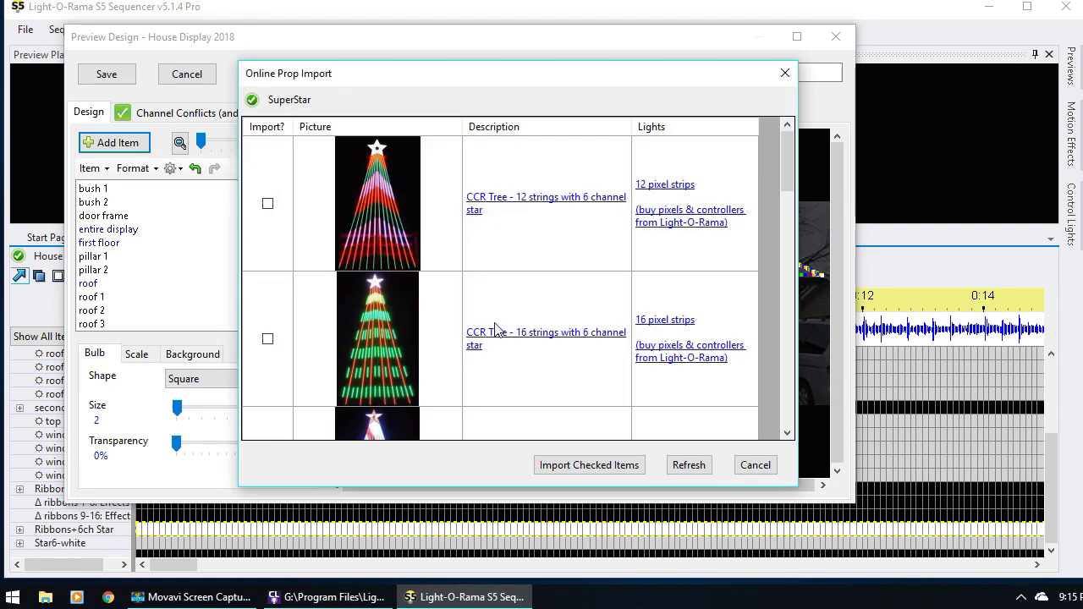
pyautogui.scroll(-3, 497, 328)
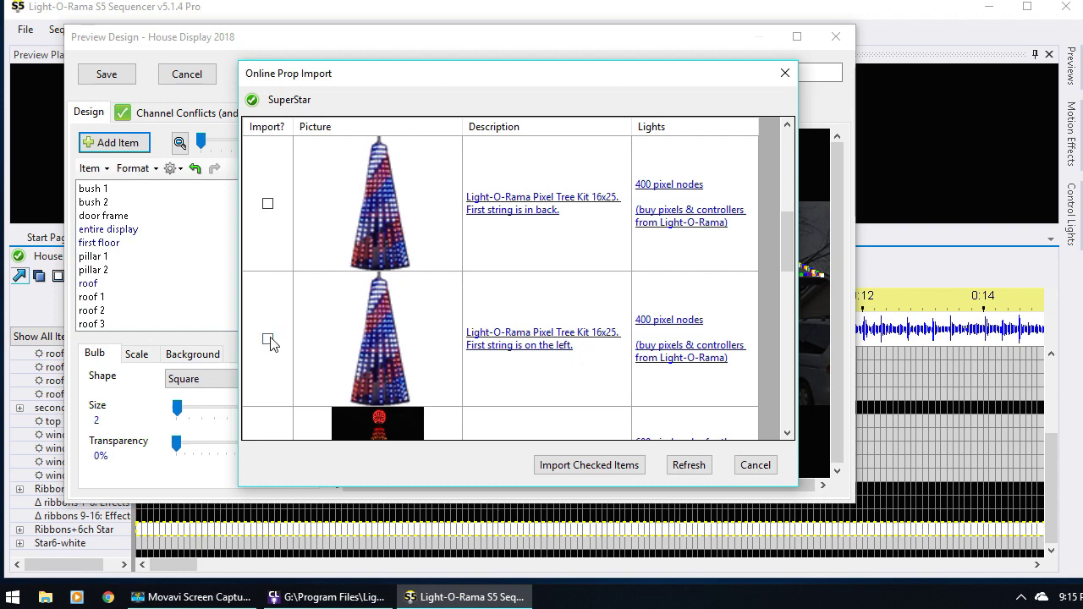
pyautogui.click(589, 465)
pyautogui.click(710, 378)
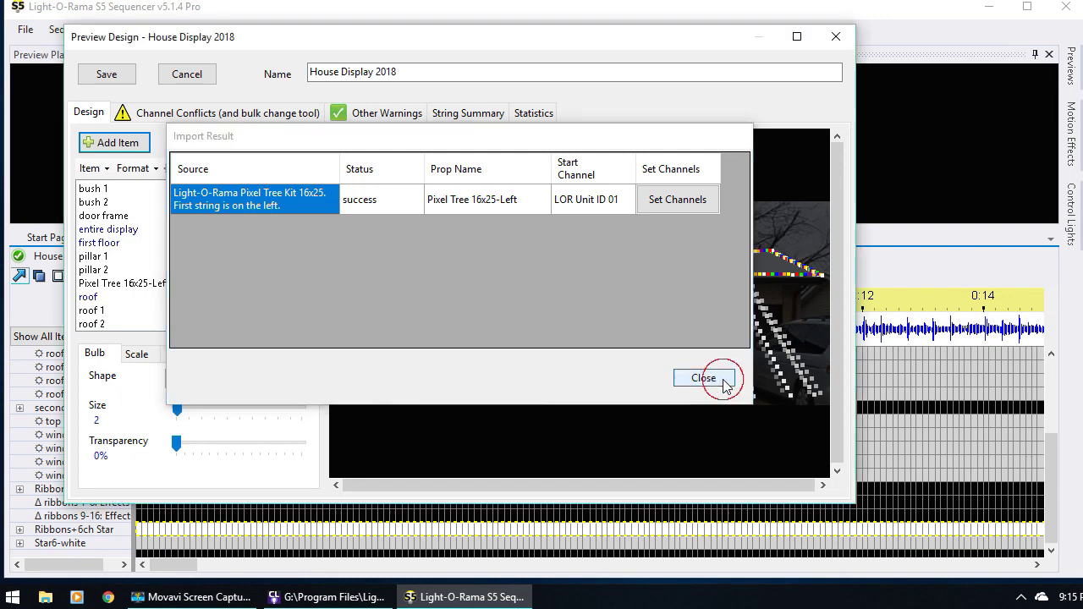
# - Shrink the Pixel Tree 16x25-Left prop and position it in front of the garage
pyautogui.click(131, 286)
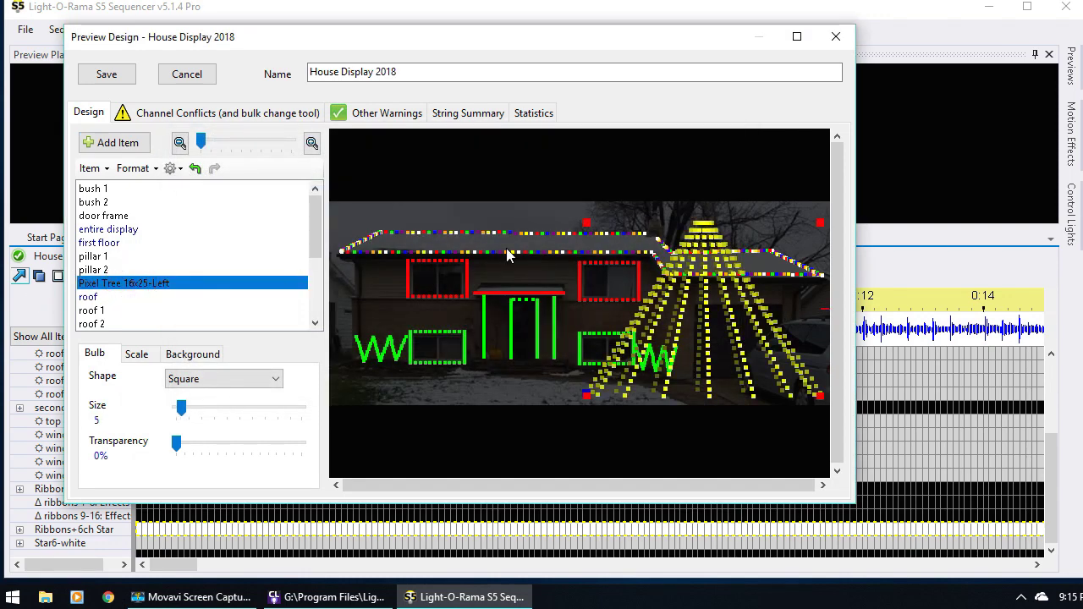
pyautogui.moveTo(812, 225); pyautogui.dragTo(703, 274)
pyautogui.moveTo(630, 363); pyautogui.dragTo(728, 368)
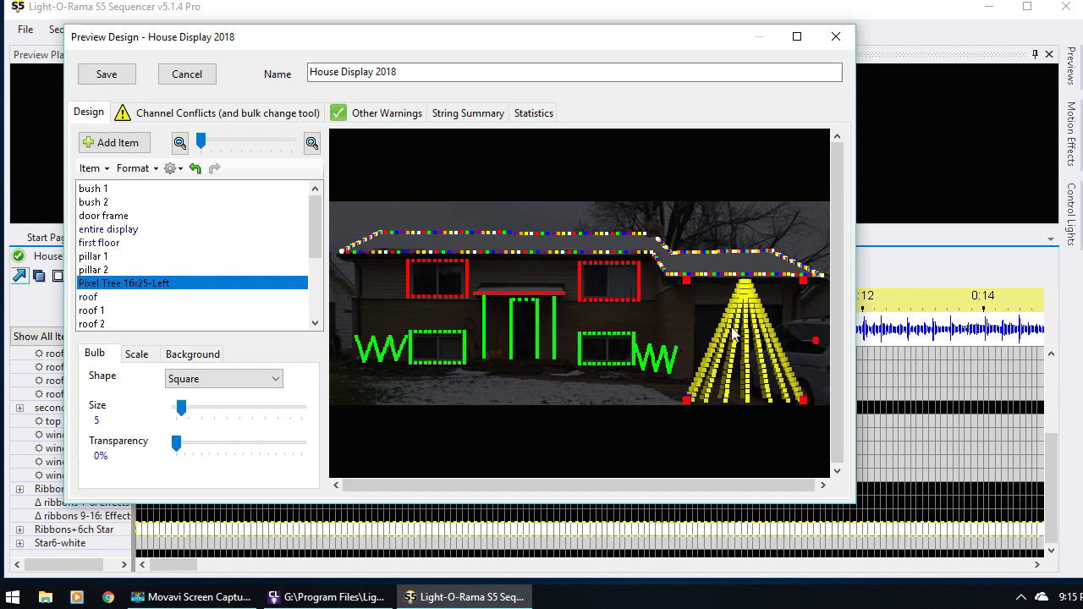
pyautogui.moveTo(799, 284); pyautogui.dragTo(802, 284)
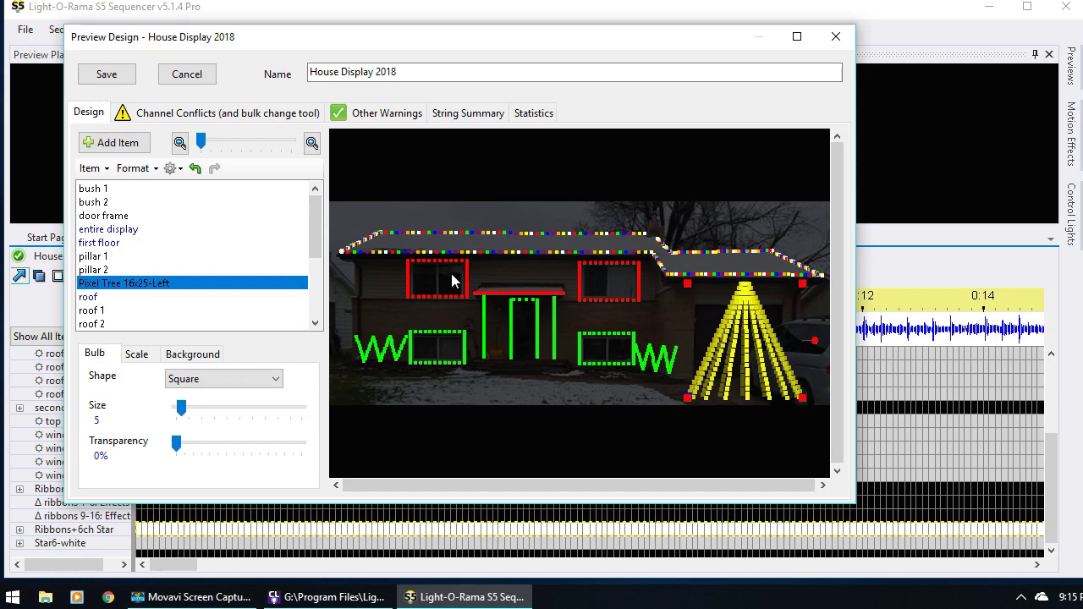
# - Assign the Pixel Tree 16x25-Left prop's channels to the Aux A network, and save the prop and the preview design
pyautogui.click(132, 285)
pyautogui.doubleClick(193, 289)
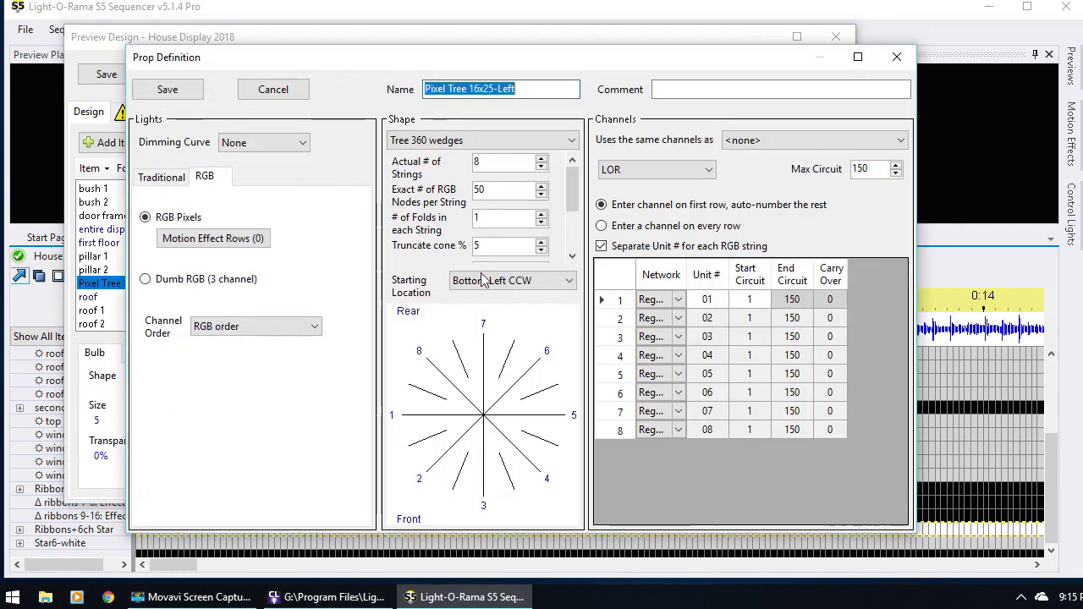
pyautogui.click(676, 300)
pyautogui.click(669, 331)
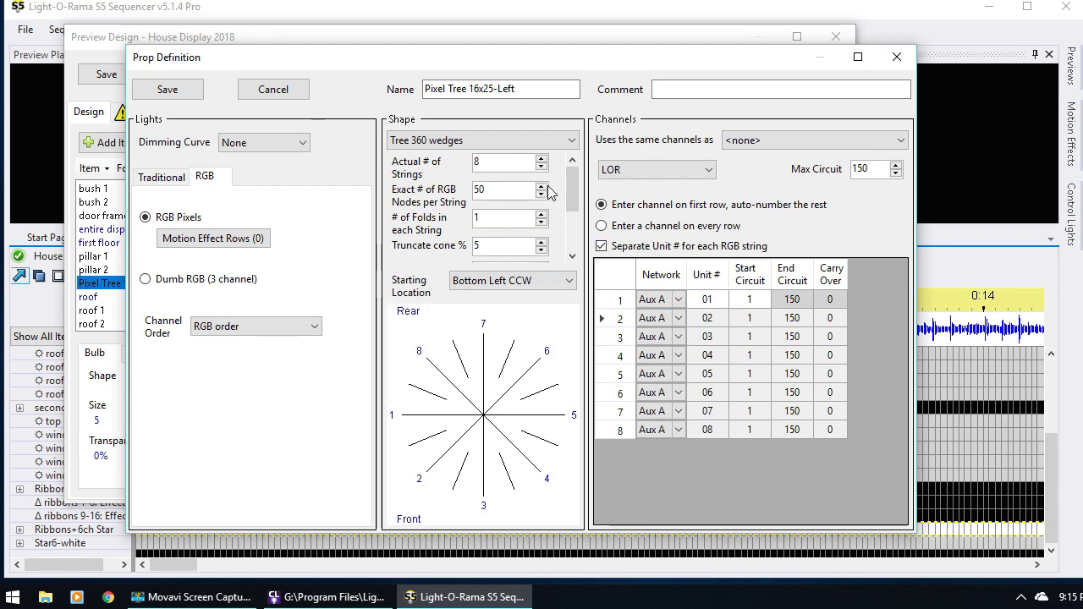
pyautogui.click(196, 92)
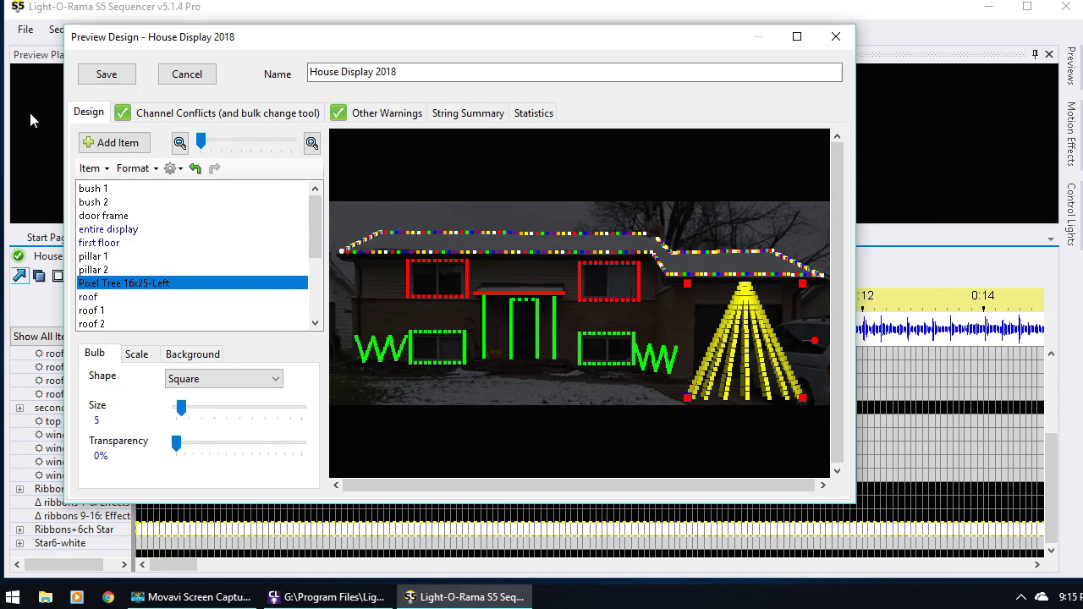
pyautogui.click(107, 74)
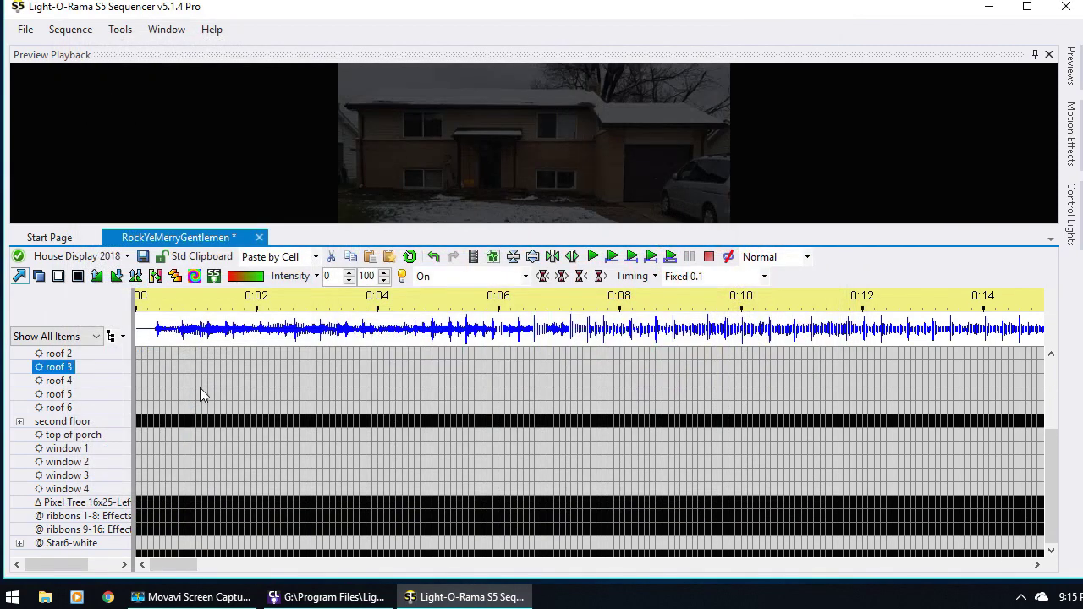
# - Delete the archived props ribbons 1-8 and ribbons 9-16 from the sequence
pyautogui.click(97, 543)
pyautogui.click(70, 516)
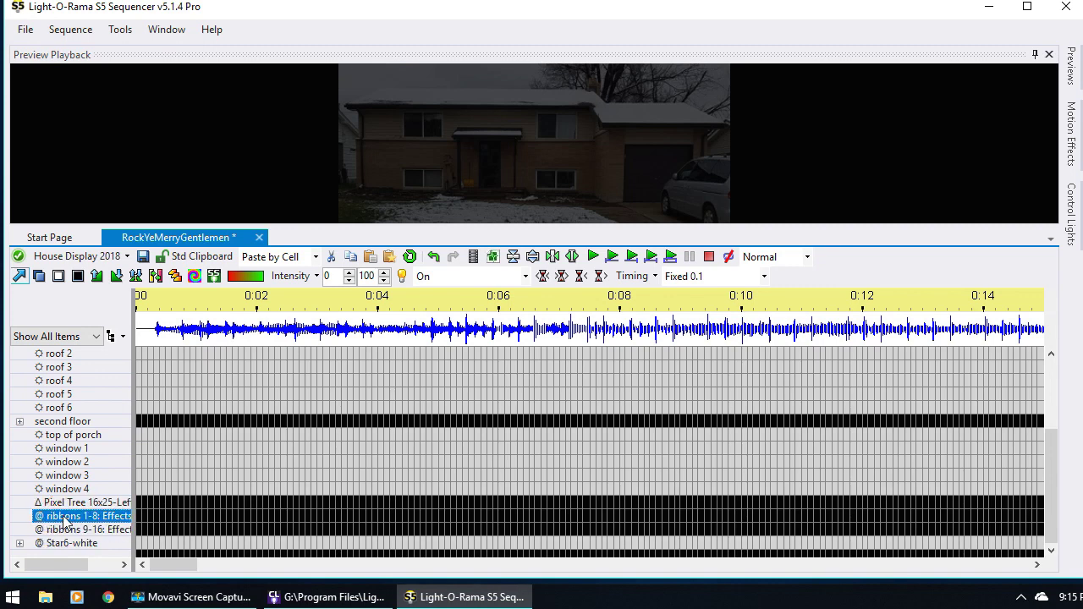
pyautogui.rightClick(66, 521)
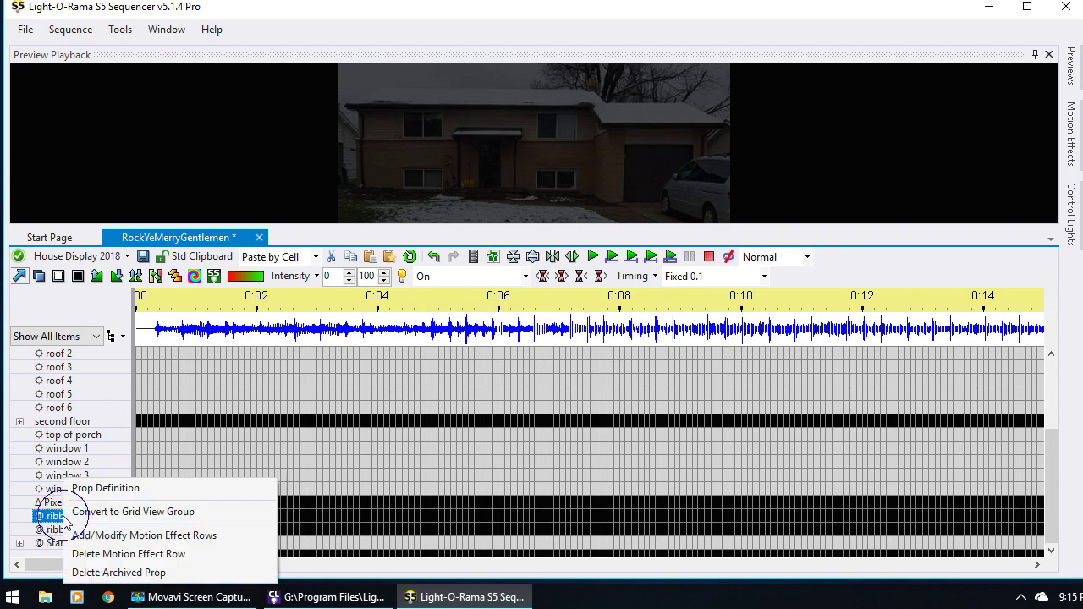
pyautogui.click(148, 572)
pyautogui.click(563, 333)
pyautogui.click(116, 530)
pyautogui.rightClick(115, 536)
pyautogui.click(148, 573)
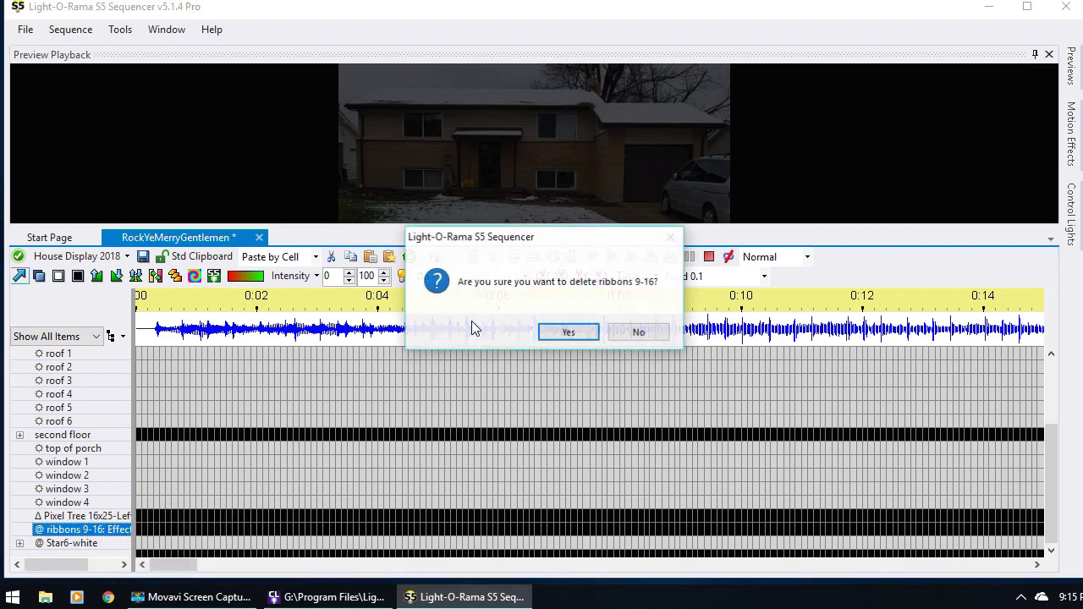
pyautogui.click(563, 330)
# - Delete the archived Star6-white prop from the sequence
pyautogui.click(75, 543)
pyautogui.rightClick(73, 542)
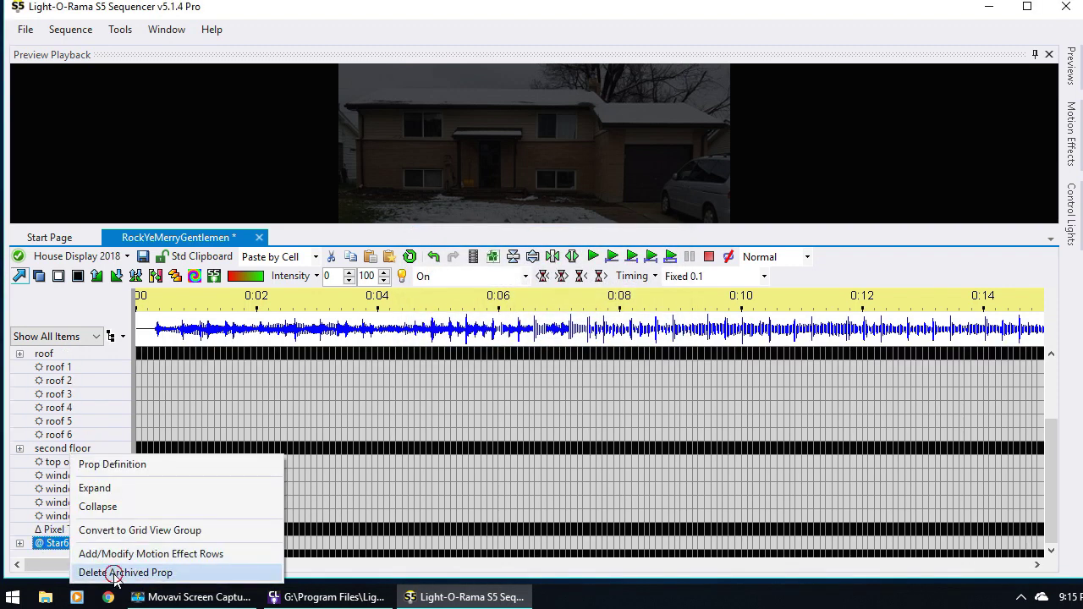
pyautogui.click(118, 571)
pyautogui.click(580, 333)
# - Insert a SuperStar effect across the entire Pixel Tree 16x25-Left row, importing the preview in wrap around mode, and enlarge the SuperStar Sequencer window
pyautogui.click(126, 546)
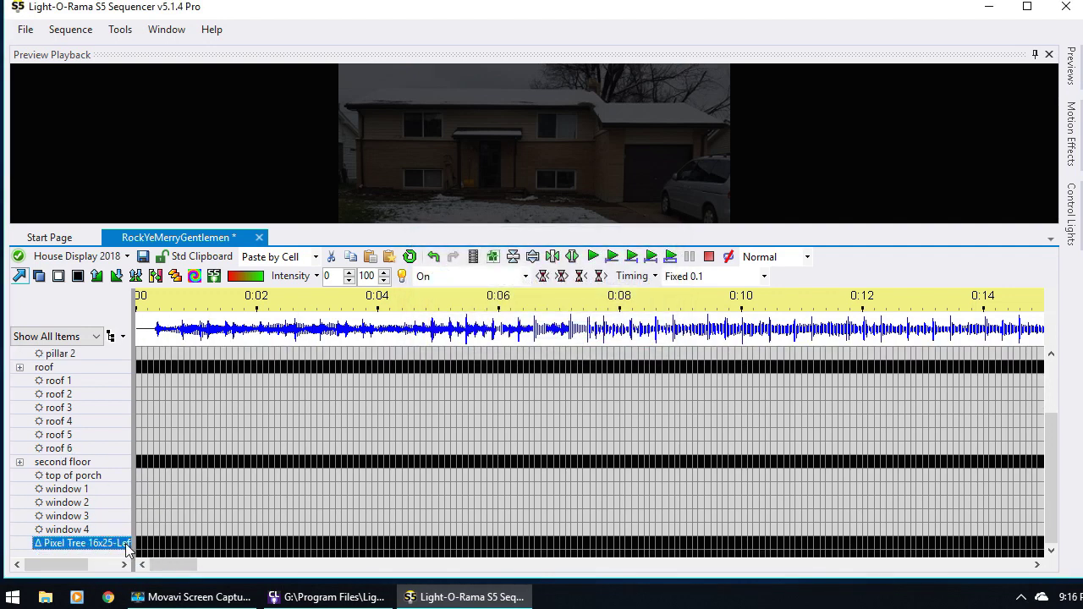
pyautogui.click(174, 486)
pyautogui.click(125, 545)
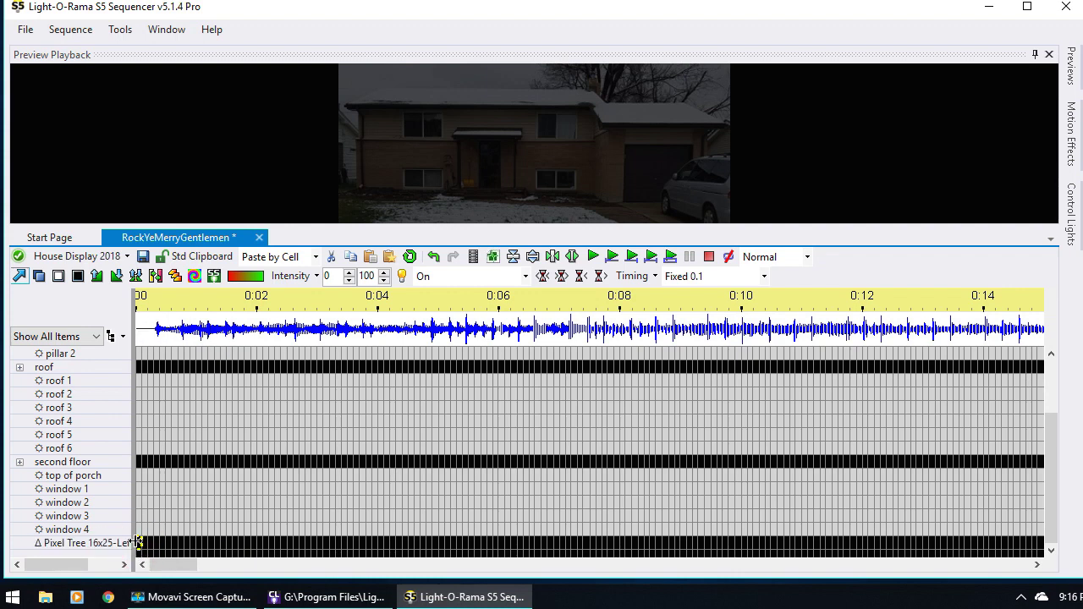
pyautogui.rightClick(138, 542)
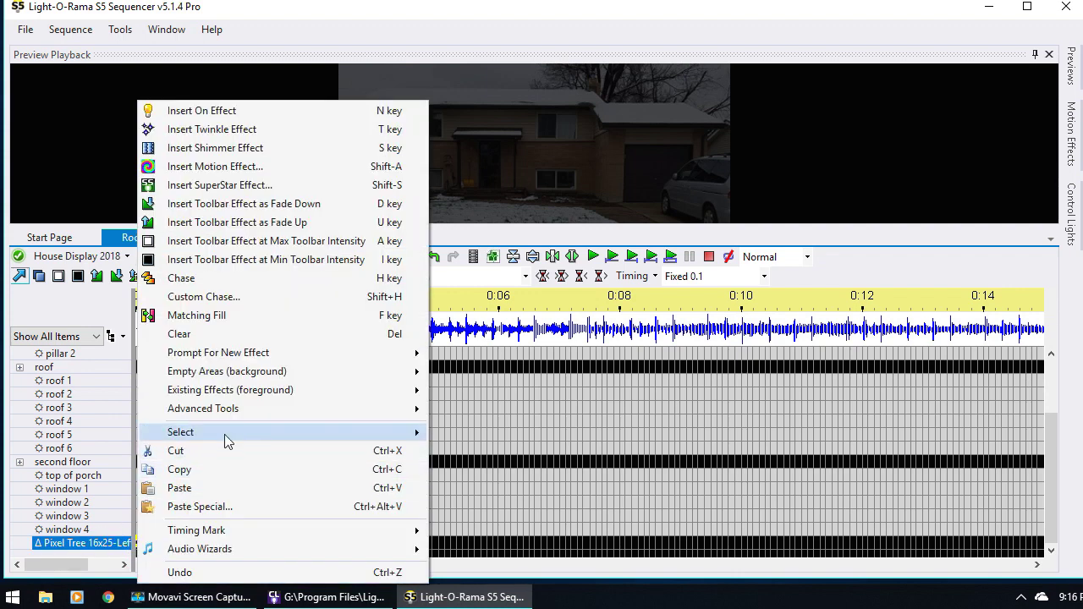
pyautogui.moveTo(224, 434)
pyautogui.click(468, 452)
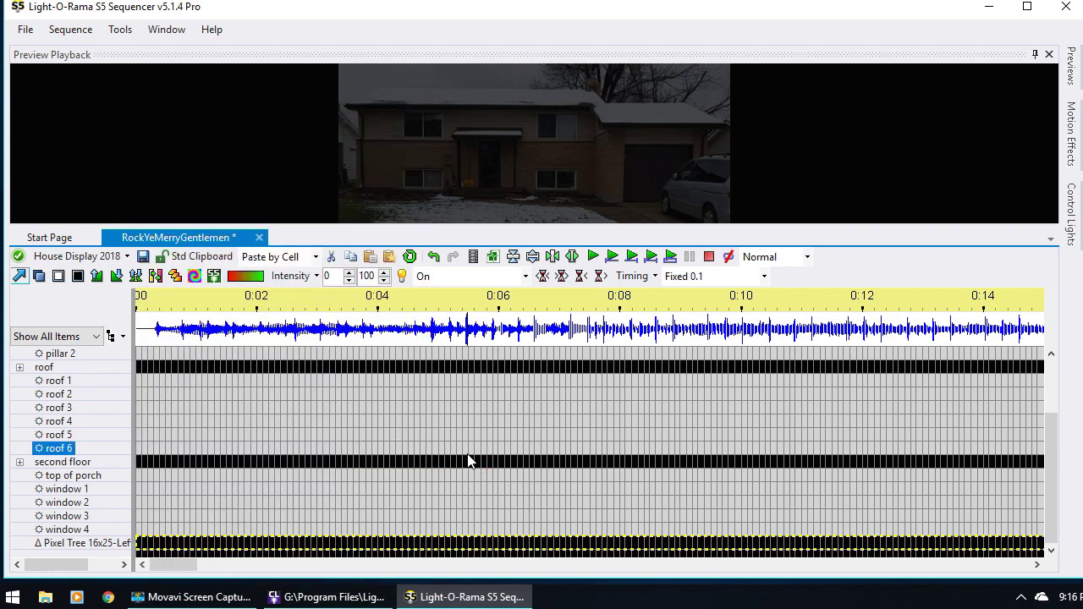
pyautogui.rightClick(252, 551)
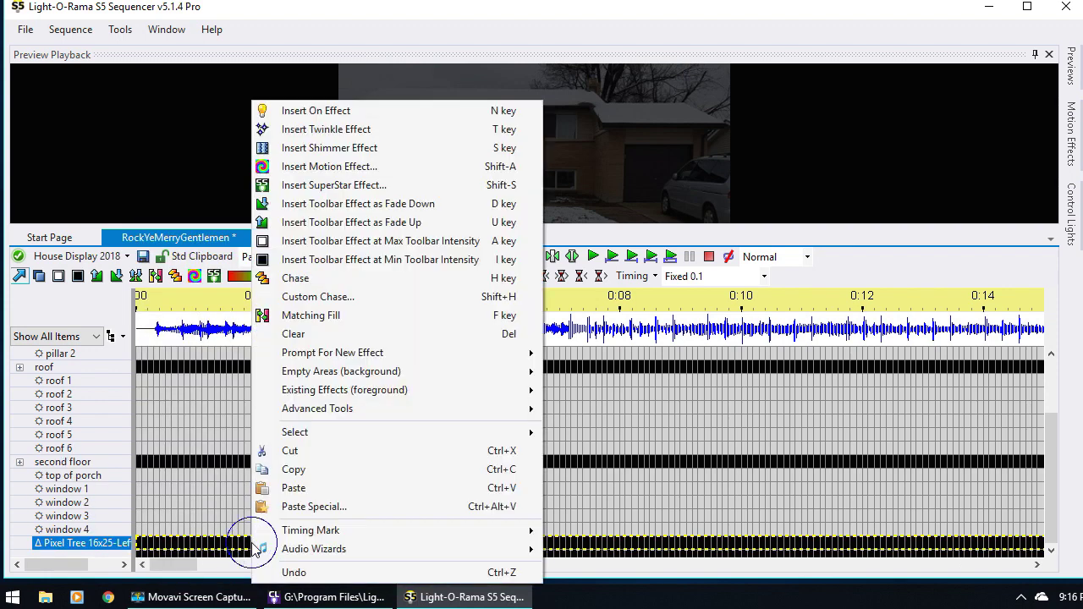
pyautogui.click(379, 187)
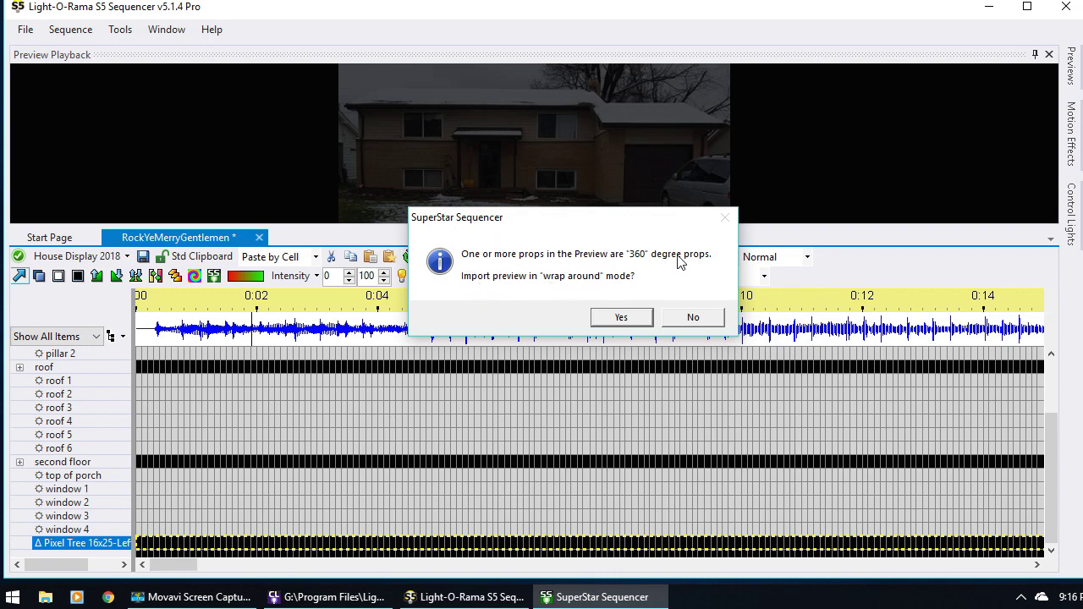
pyautogui.click(612, 320)
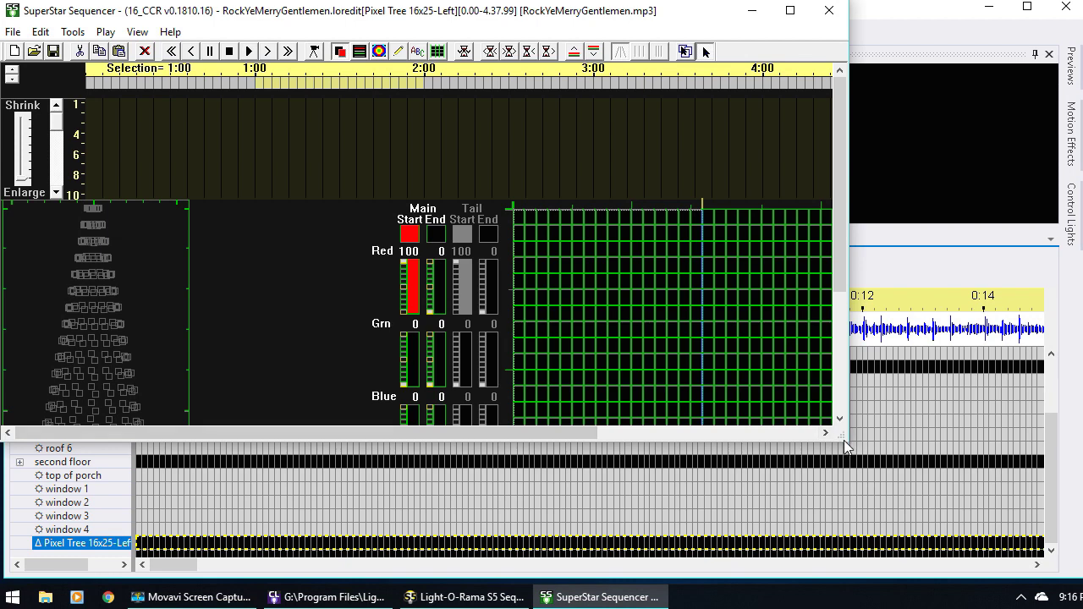
pyautogui.moveTo(845, 442); pyautogui.dragTo(1057, 564)
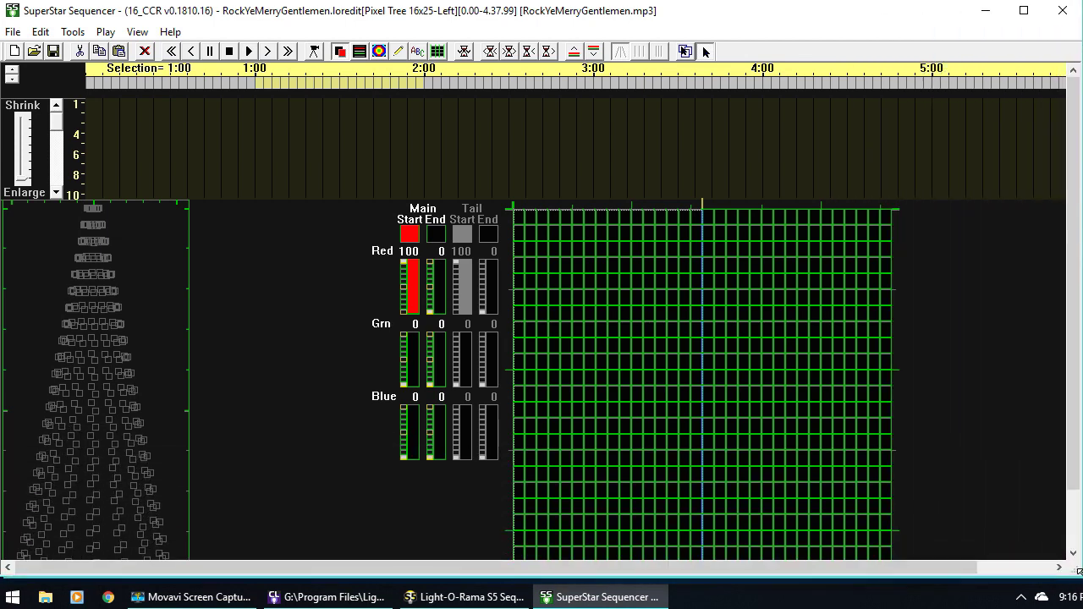
# - Open RockYeMerryGentlemen_16x25Tree_archive.sup in SuperStar and briefly play back its effects on the pixel tree
pyautogui.click(12, 31)
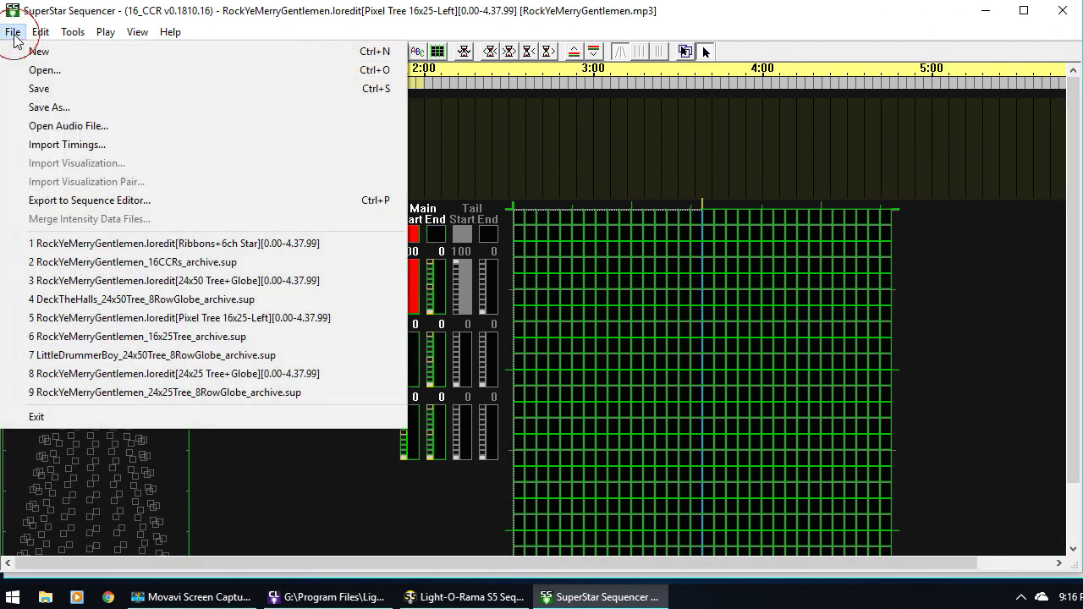
pyautogui.click(38, 68)
pyautogui.scroll(-3, 554, 406)
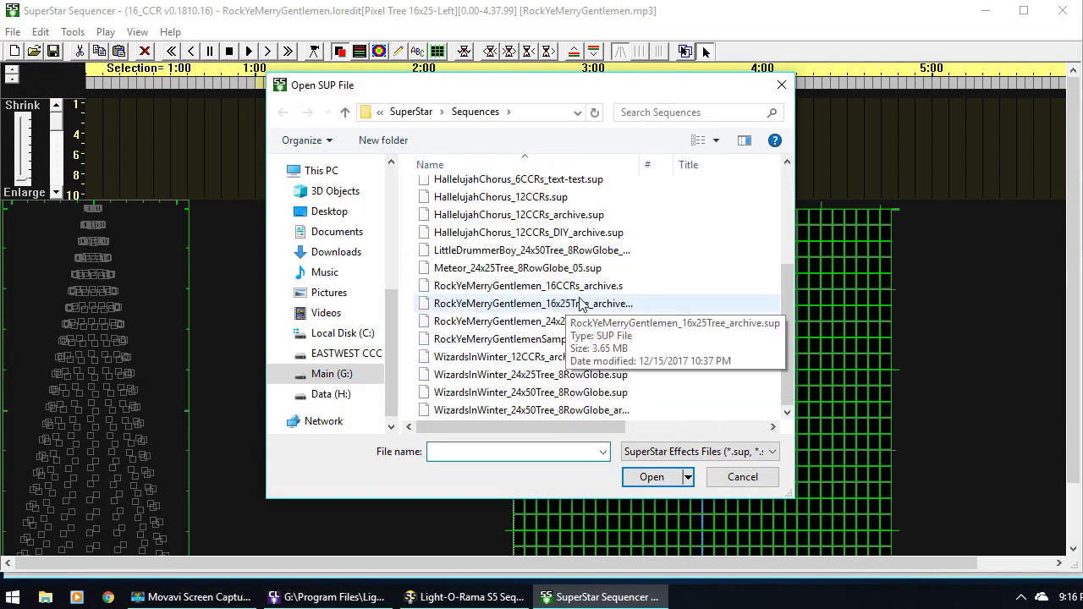
pyautogui.click(580, 304)
pyautogui.click(658, 478)
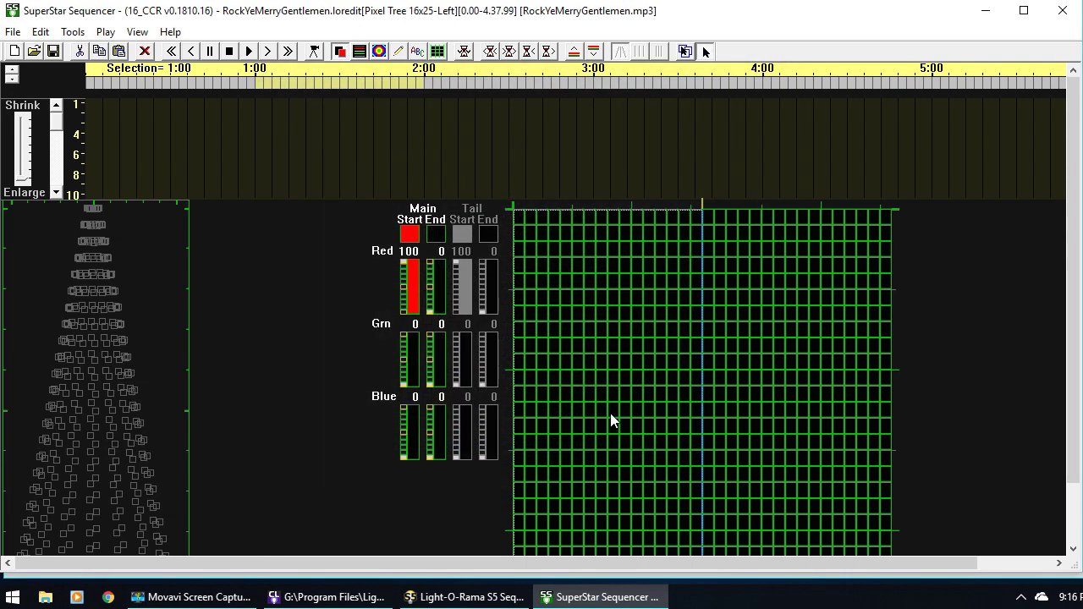
pyautogui.click(251, 52)
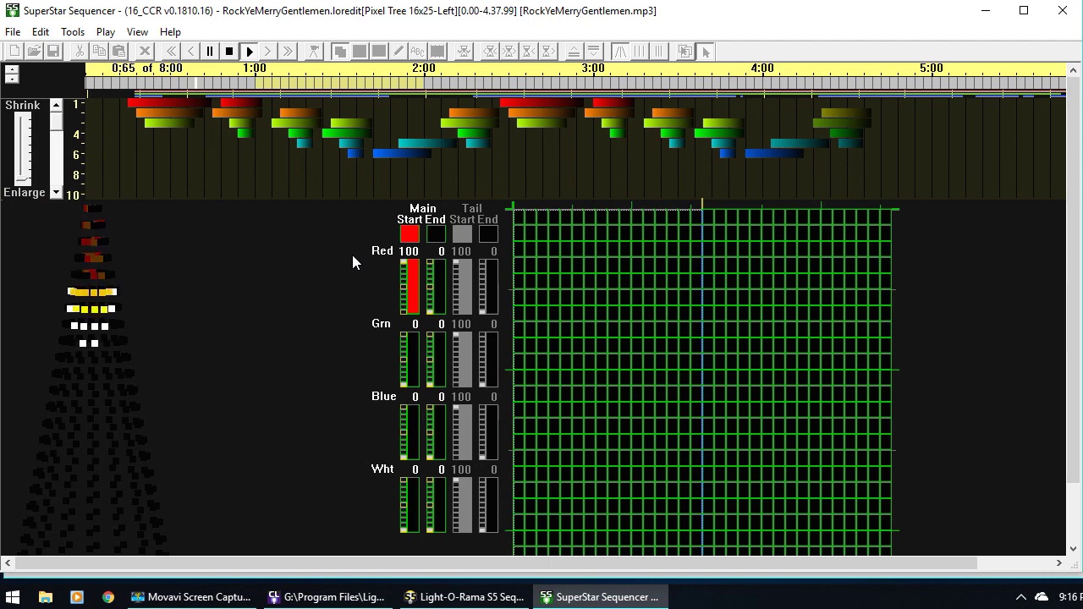
pyautogui.click(229, 51)
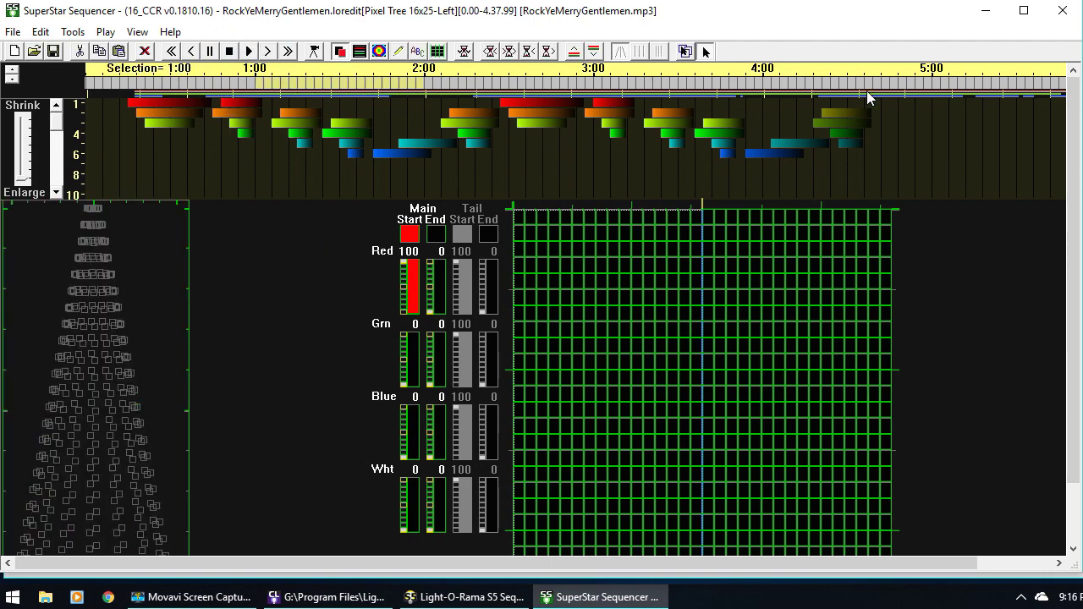
# - Close SuperStar with the changes saved, and briefly play the RockYeMerryGentlemen sequence in the house preview
pyautogui.click(1061, 10)
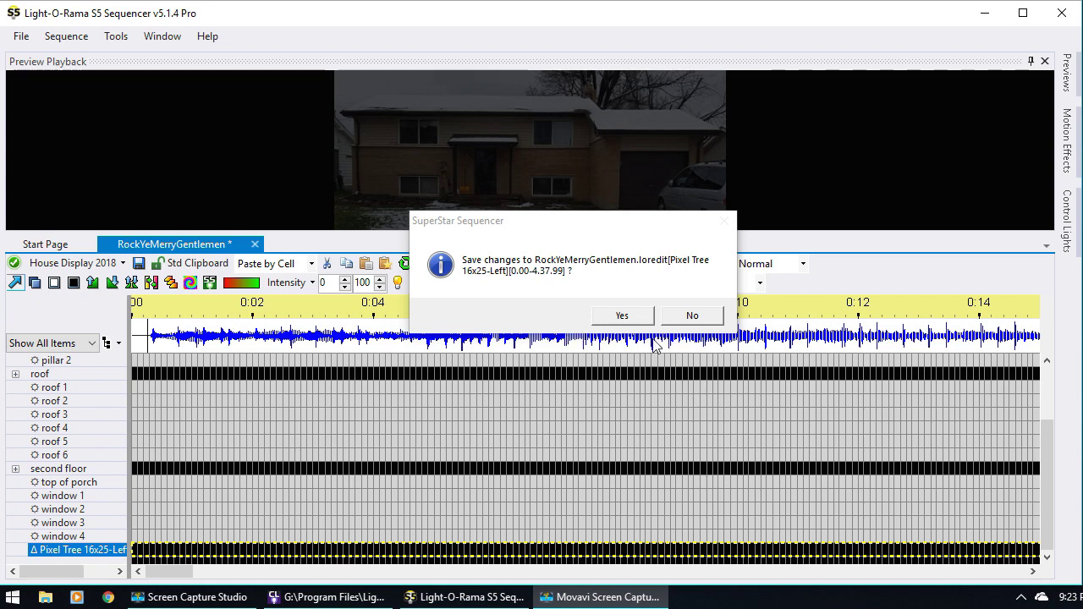
pyautogui.click(623, 315)
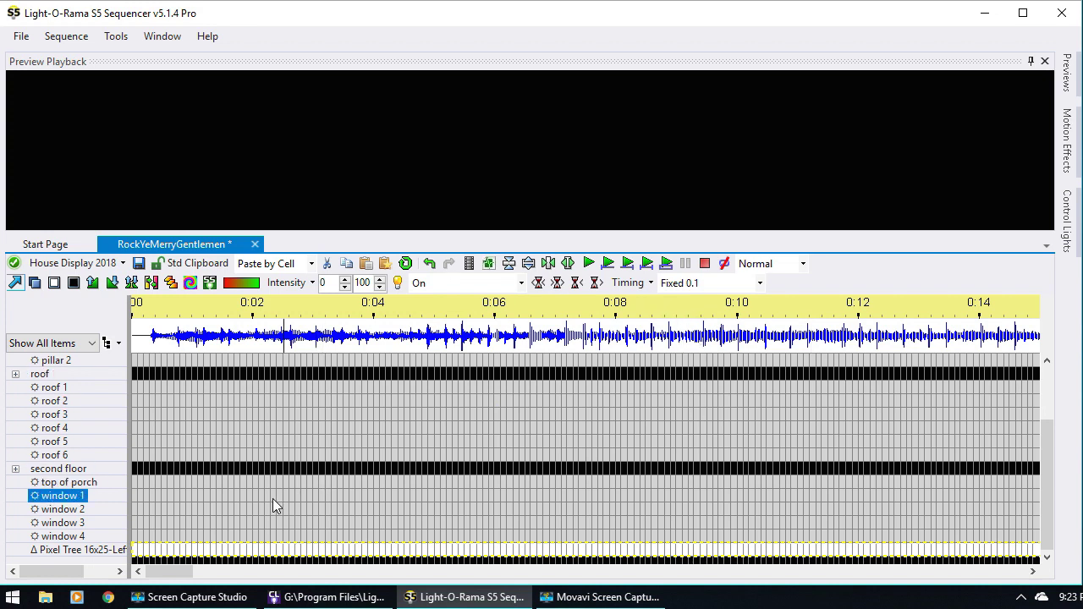
pyautogui.click(589, 265)
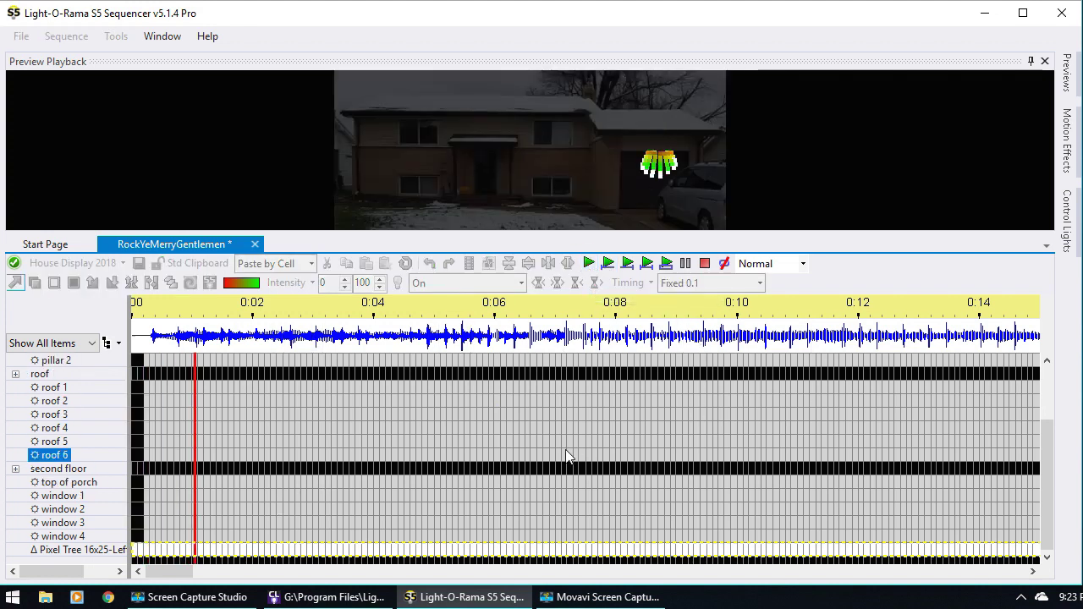
pyautogui.click(704, 263)
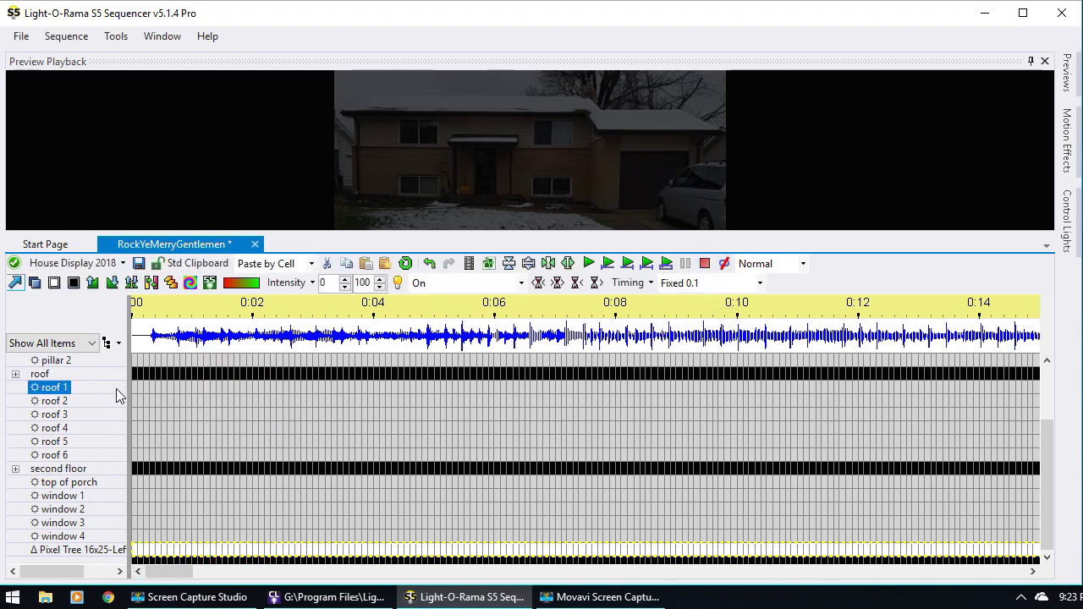
# - Open the House Display 2018 preview design and delete the Pixel Tree 16x25-Left prop
pyautogui.click(119, 263)
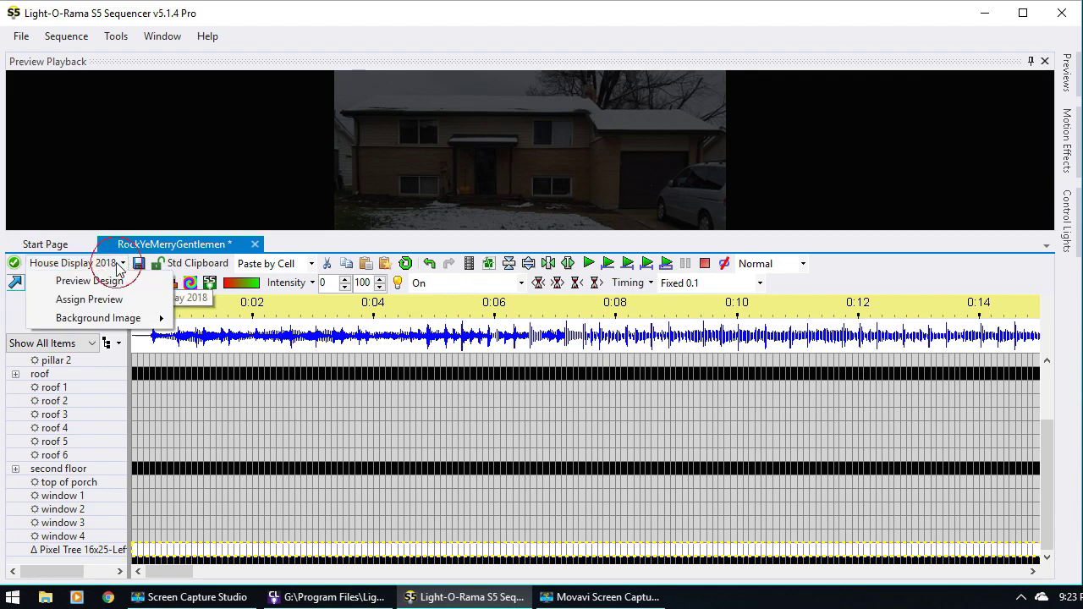
pyautogui.click(85, 281)
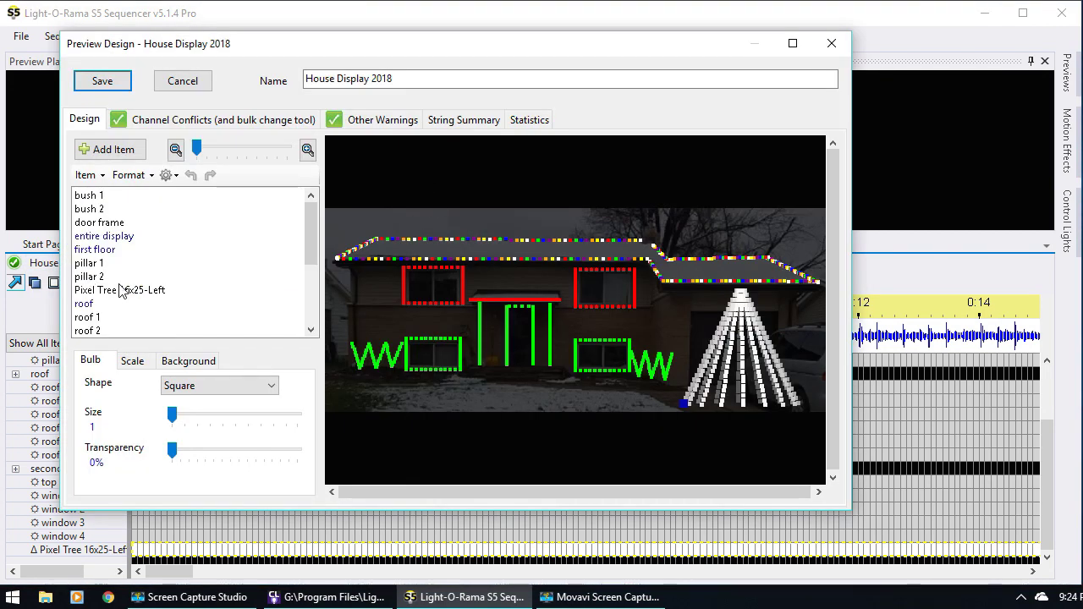
pyautogui.click(121, 290)
pyautogui.rightClick(124, 290)
pyautogui.click(154, 328)
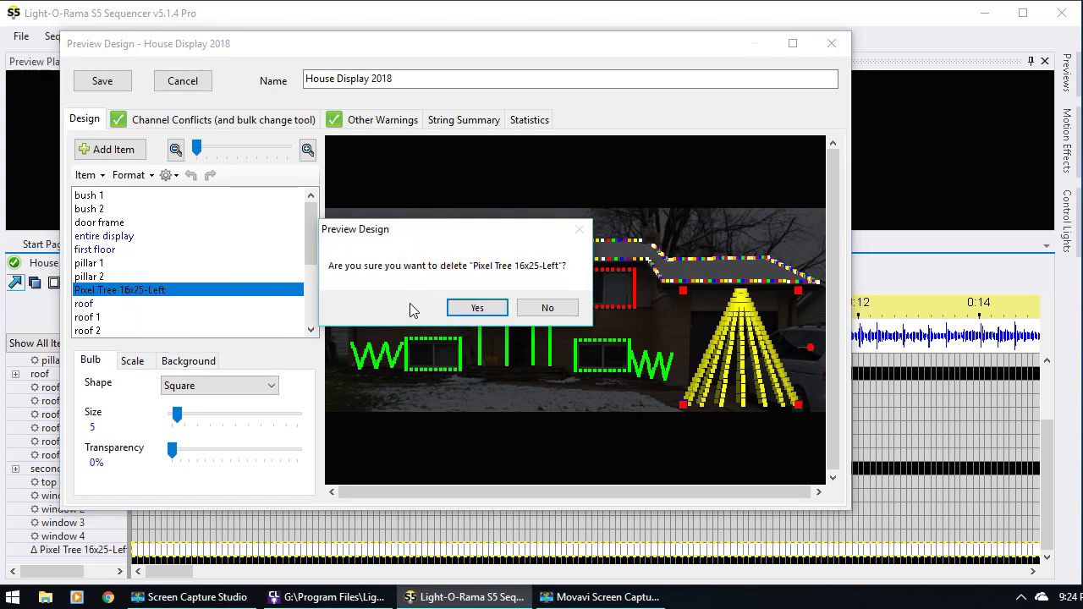
pyautogui.click(475, 306)
# - Import the online SuperStar Pixel Tree 24x50 with 8 row globe topper, first string on the left, into the preview
pyautogui.click(113, 149)
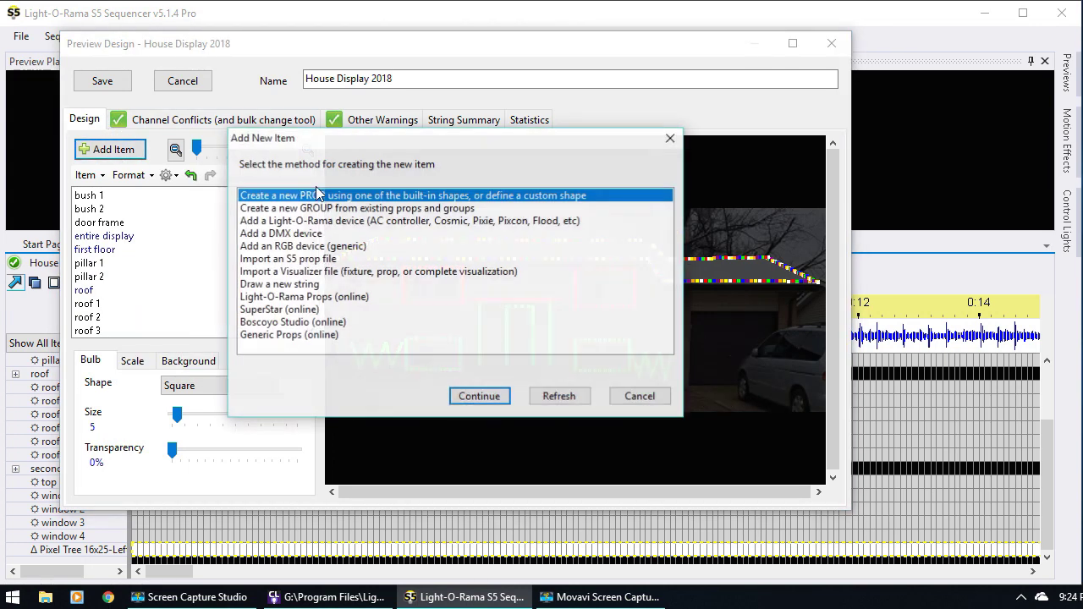
pyautogui.click(298, 313)
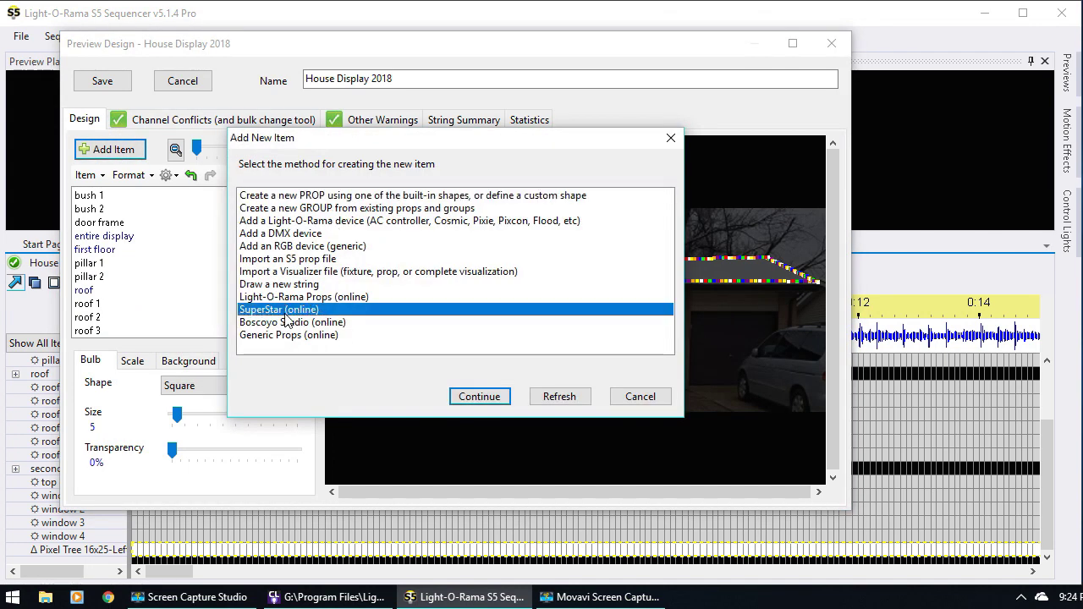
pyautogui.click(477, 398)
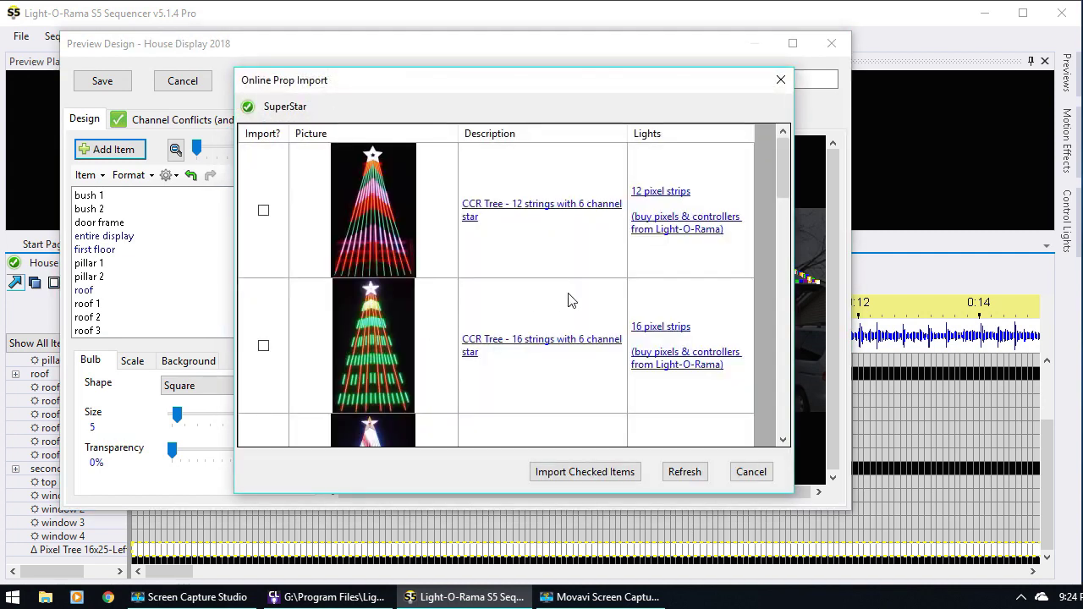
pyautogui.moveTo(783, 181); pyautogui.dragTo(790, 380)
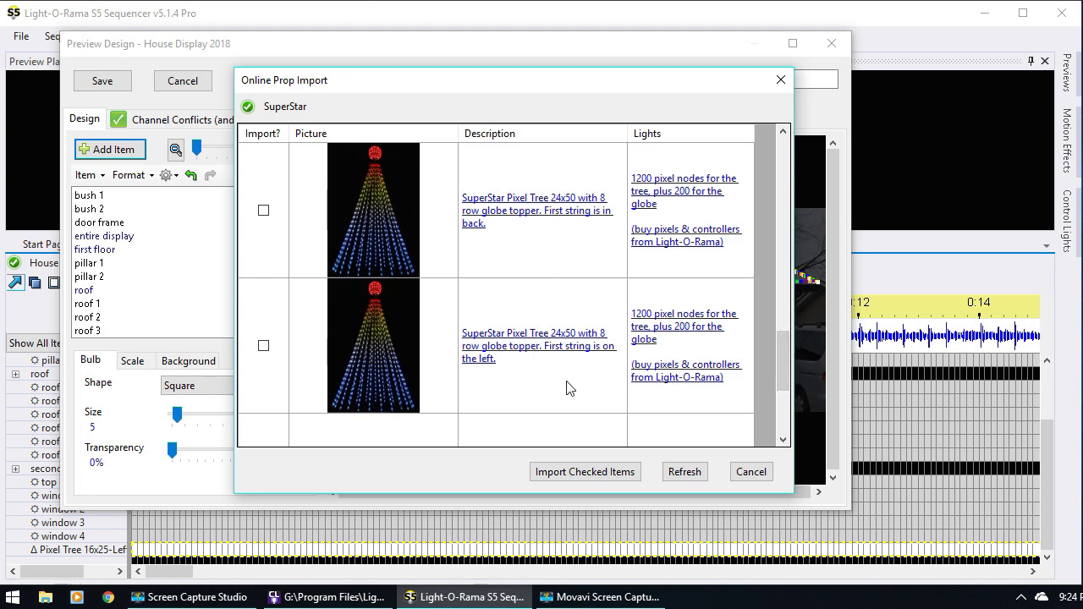
pyautogui.click(263, 346)
pyautogui.click(621, 471)
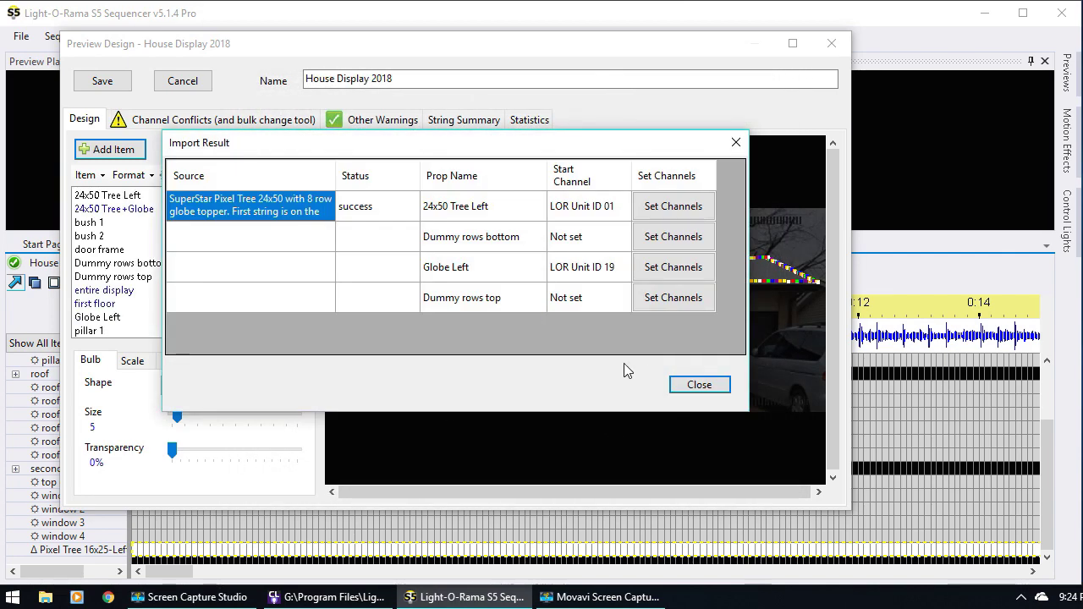
pyautogui.click(695, 384)
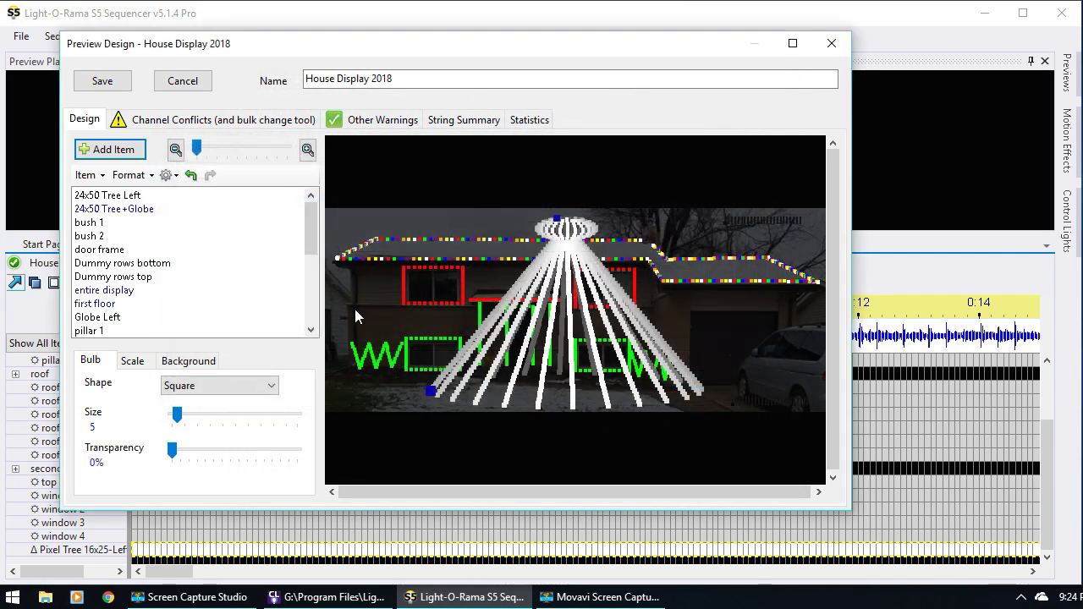
# - Shrink the 24x50 Tree+Globe group and place it in front of the garage in the house preview
pyautogui.click(137, 208)
pyautogui.moveTo(804, 222); pyautogui.dragTo(641, 178)
pyautogui.moveTo(560, 286); pyautogui.dragTo(728, 365)
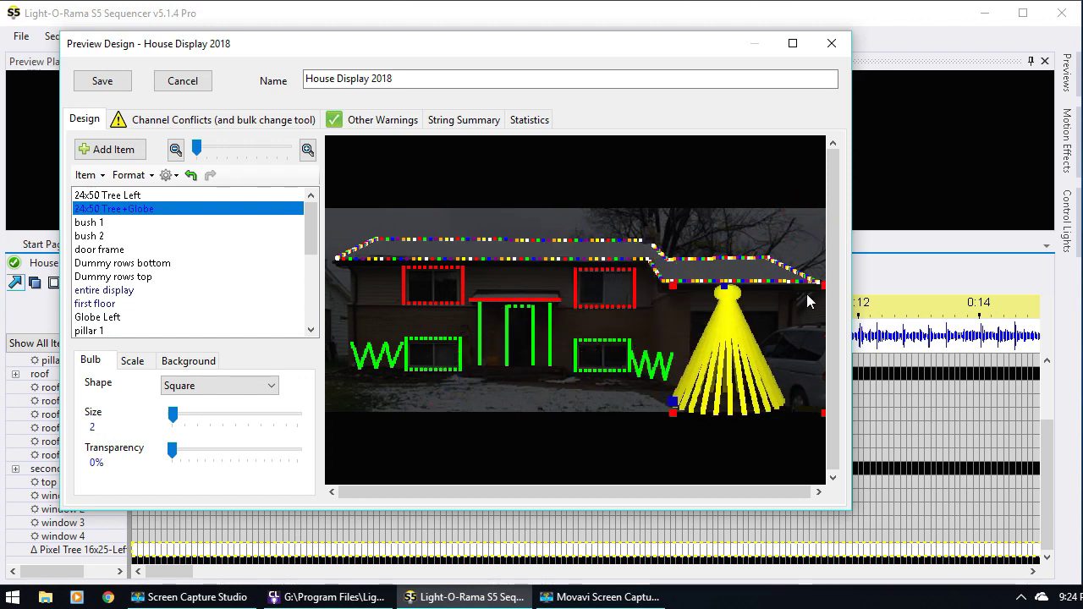
pyautogui.moveTo(823, 283)
pyautogui.mouseDown()
pyautogui.moveTo(800, 293)
pyautogui.moveTo(811, 288)
pyautogui.mouseUp()
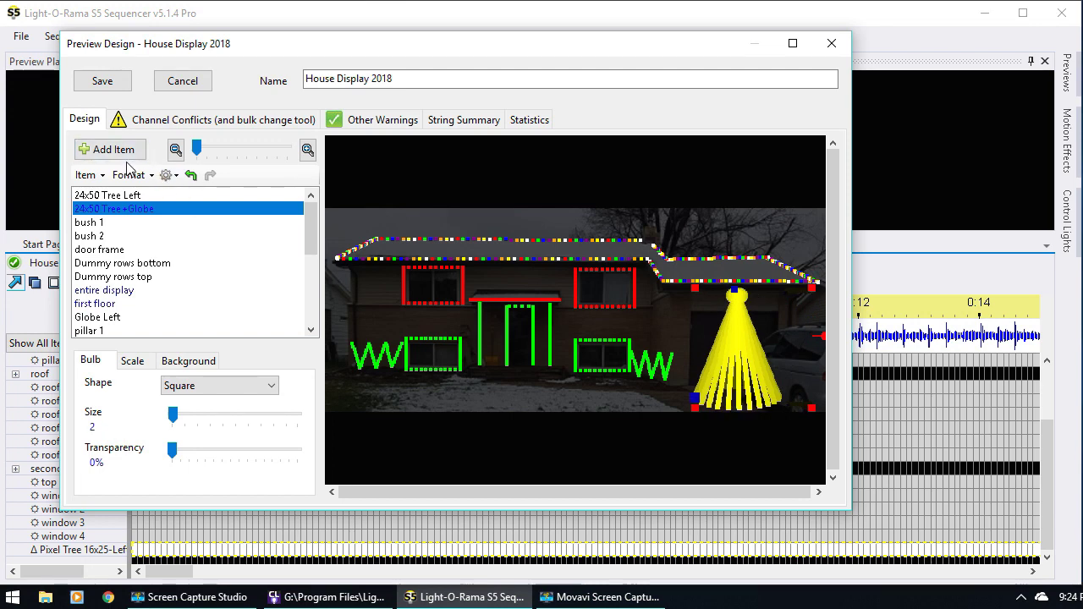
# - Assign the 24x50 Tree Left prop's channels to the Aux A network and save the prop
pyautogui.click(137, 195)
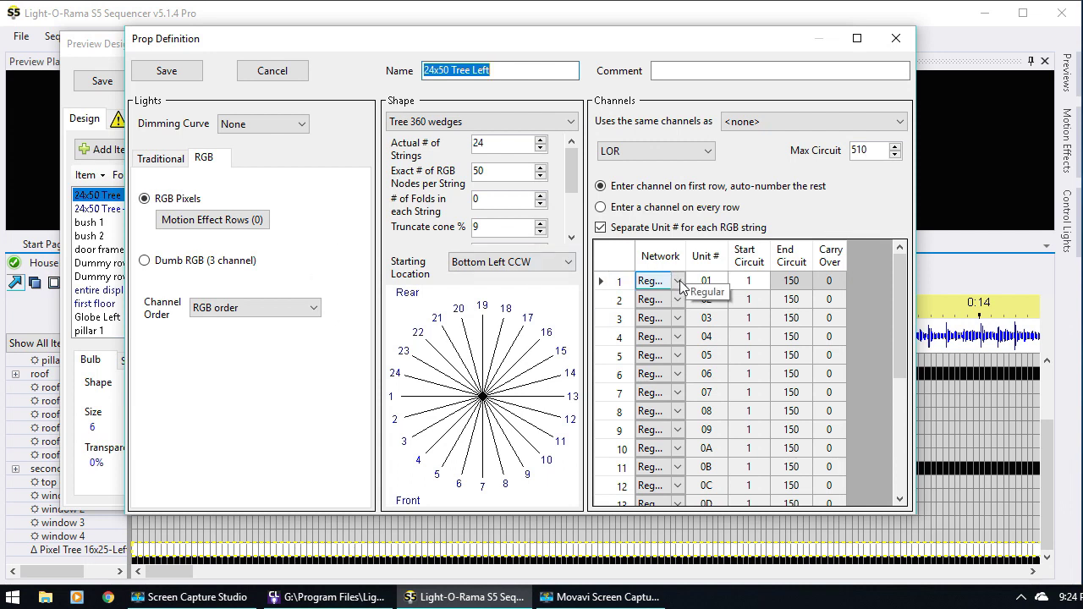
pyautogui.click(681, 282)
pyautogui.click(668, 306)
pyautogui.click(618, 299)
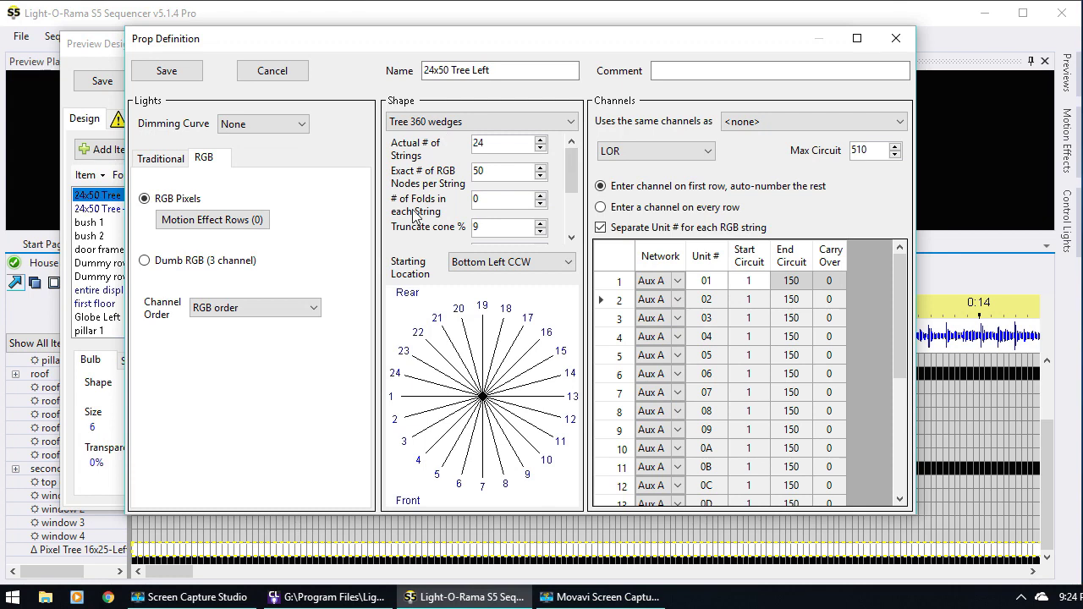
pyautogui.click(167, 71)
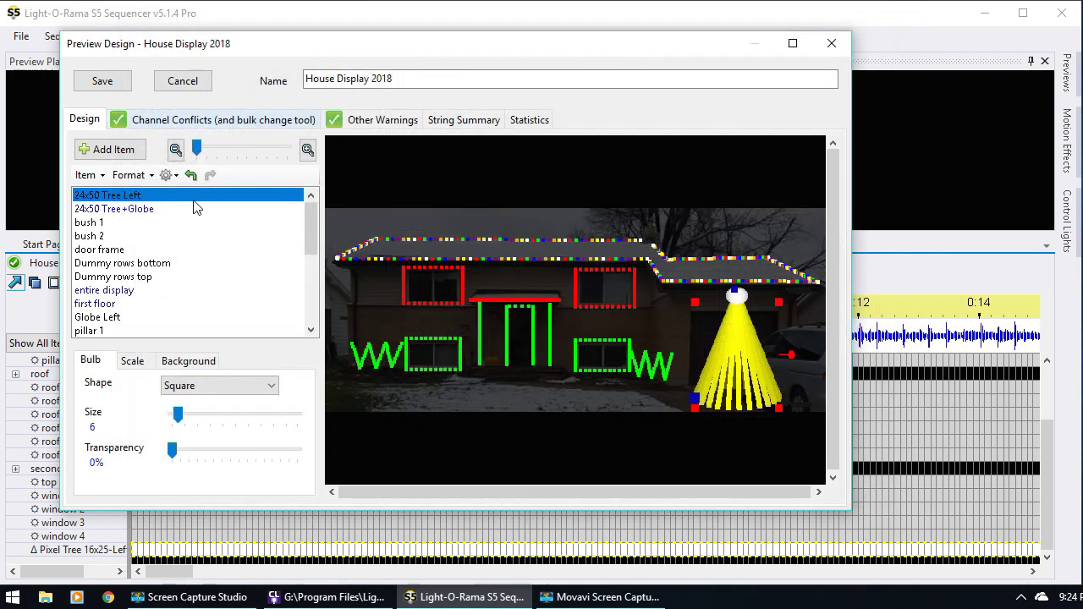
# - Assign the Globe Left prop's channels to the Aux A network, and save the prop and the preview design
pyautogui.click(81, 276)
pyautogui.scroll(-1, 98, 279)
pyautogui.click(104, 278)
pyautogui.doubleClick(104, 278)
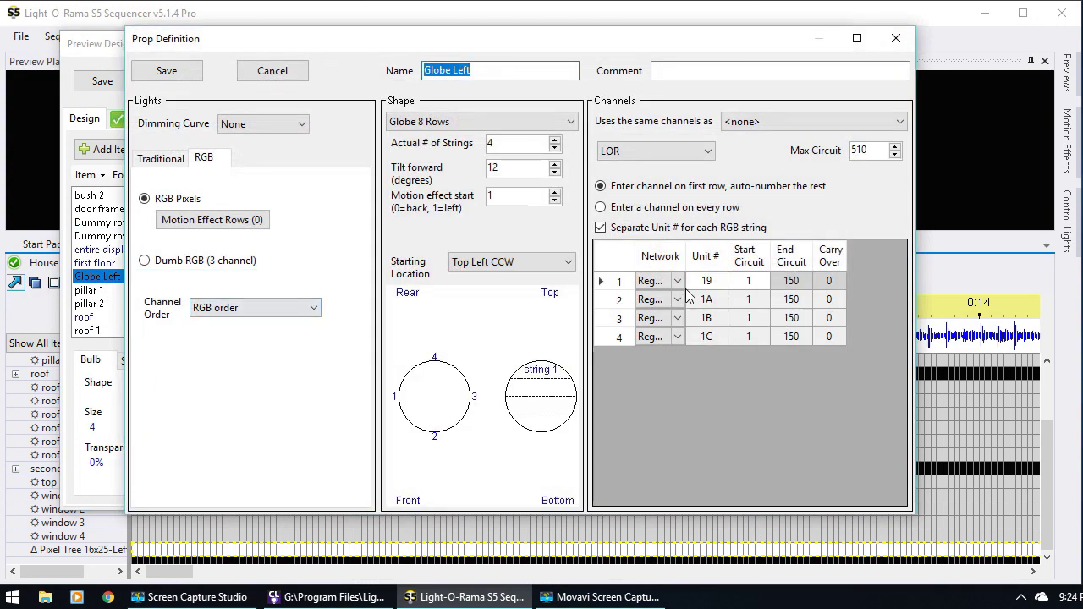
pyautogui.click(679, 283)
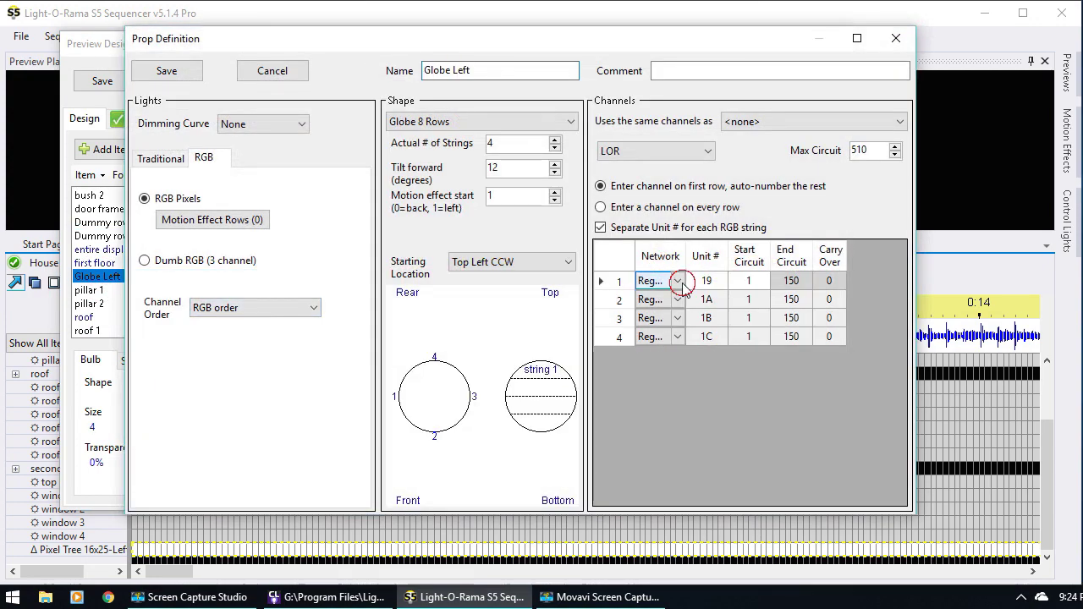
pyautogui.click(649, 313)
pyautogui.click(652, 299)
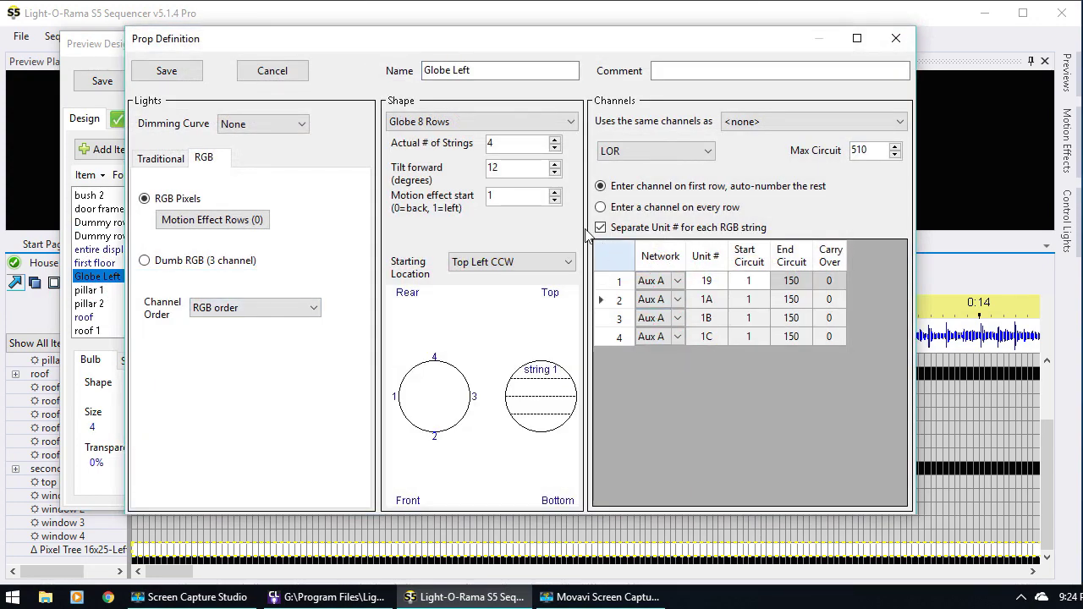
pyautogui.click(156, 73)
pyautogui.scroll(1, 148, 237)
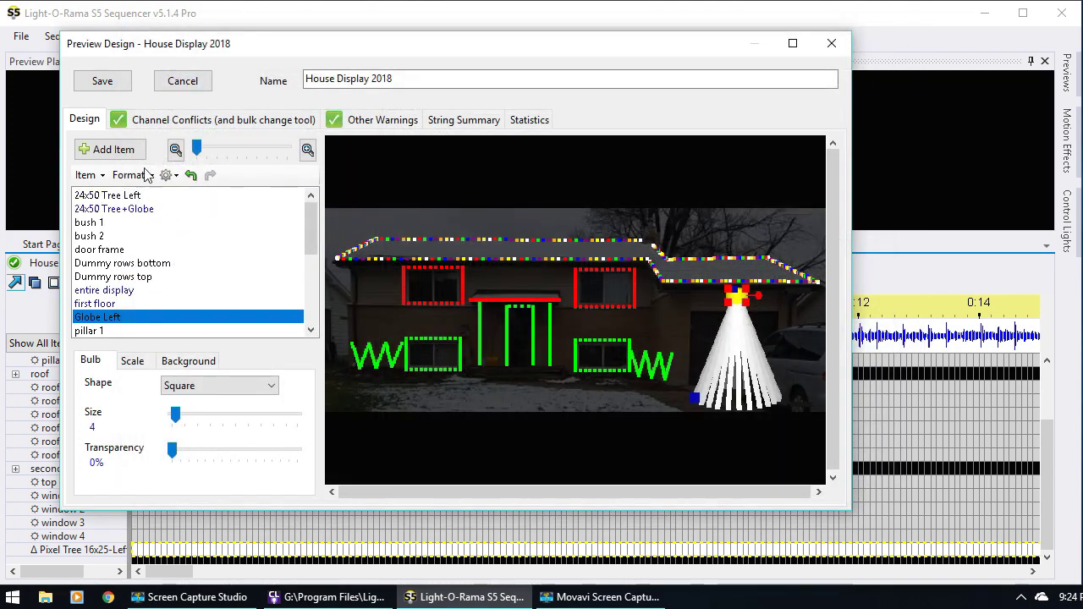
pyautogui.click(98, 81)
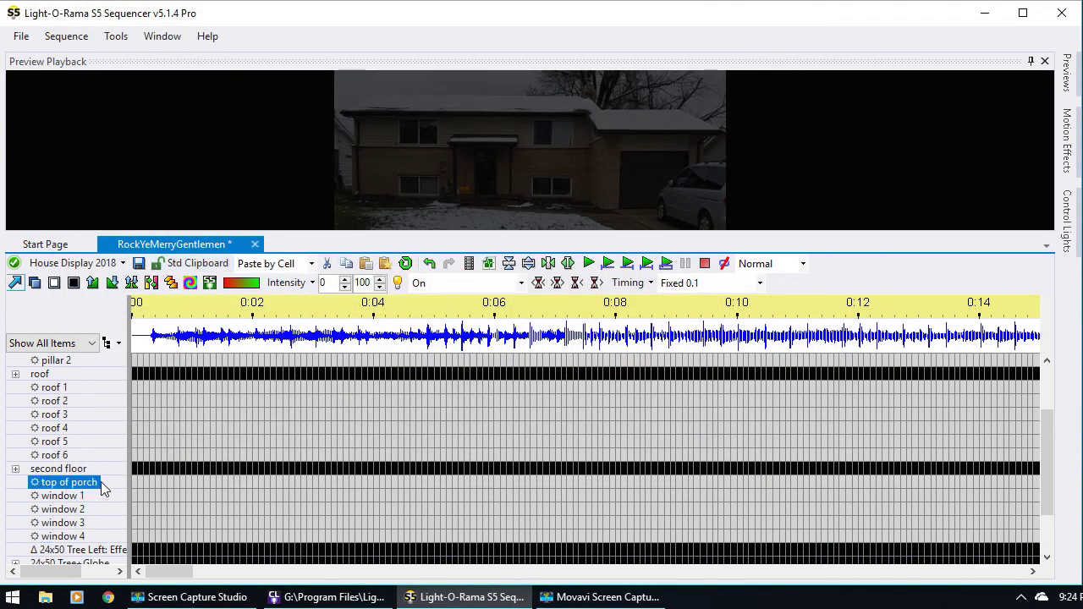
# - Delete the archived Pixel Tree 16x25-Left prop from the sequence
pyautogui.scroll(-2, 85, 484)
pyautogui.rightClick(79, 549)
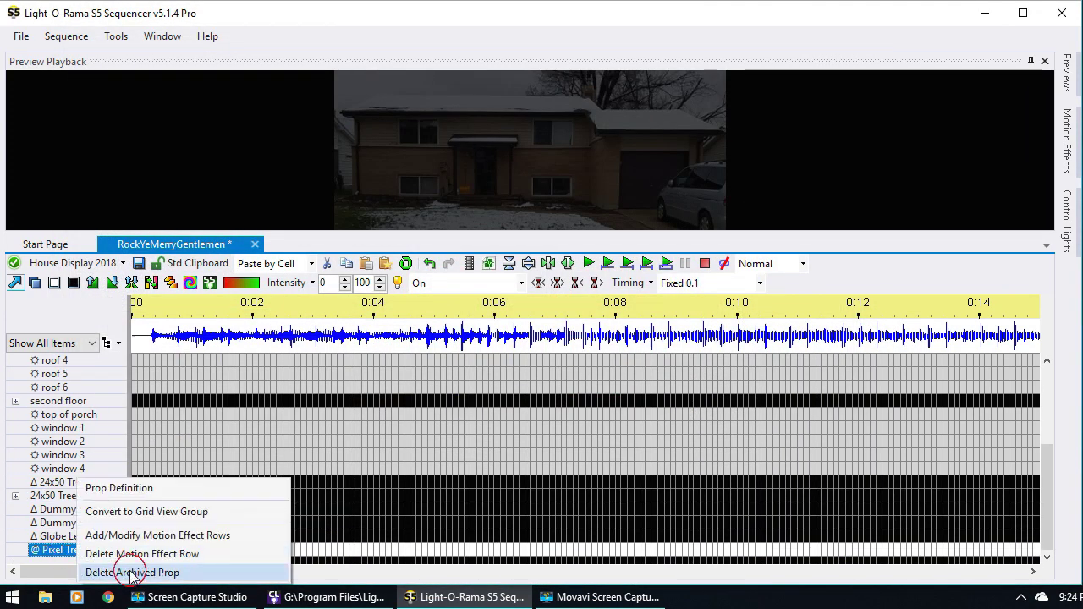
pyautogui.click(126, 573)
pyautogui.click(578, 339)
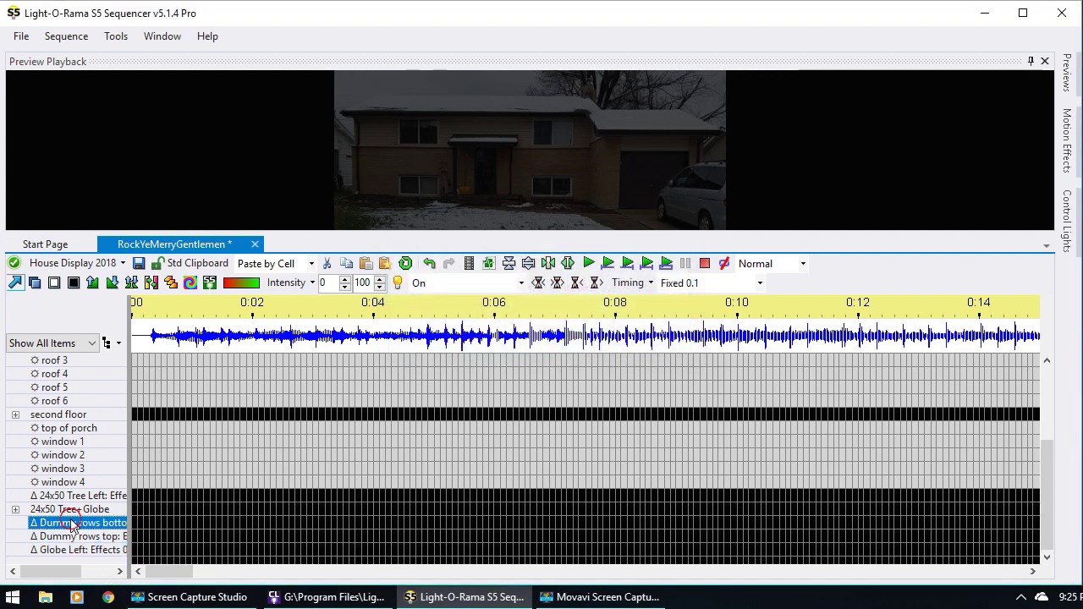
# - Insert a SuperStar effect across the entire 24x50 Tree+Globe row, importing the preview in wrap-around mode
pyautogui.click(94, 499)
pyautogui.click(94, 508)
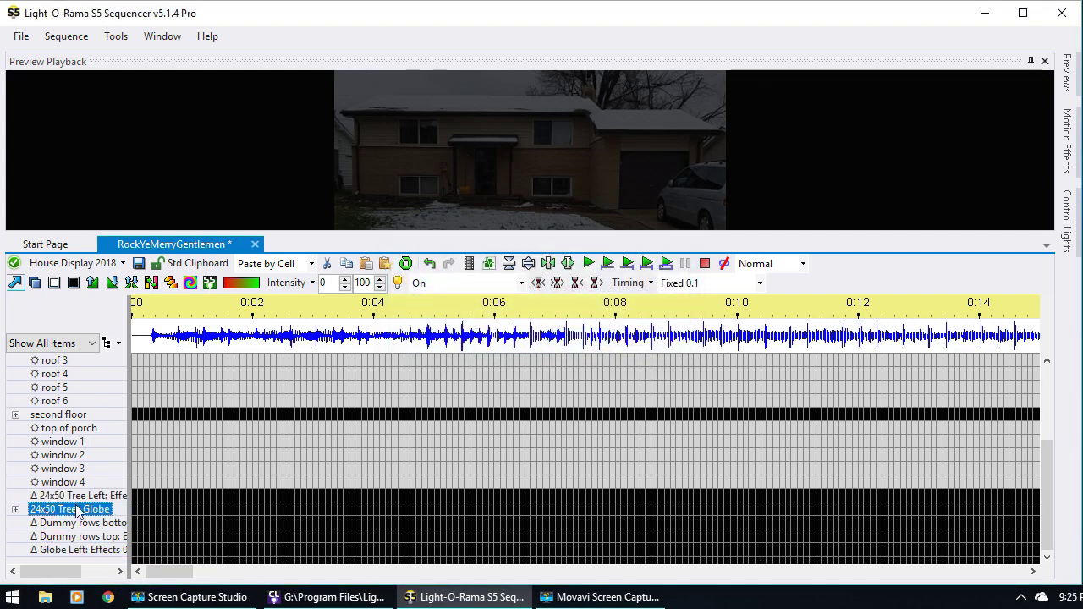
pyautogui.click(135, 511)
pyautogui.rightClick(137, 513)
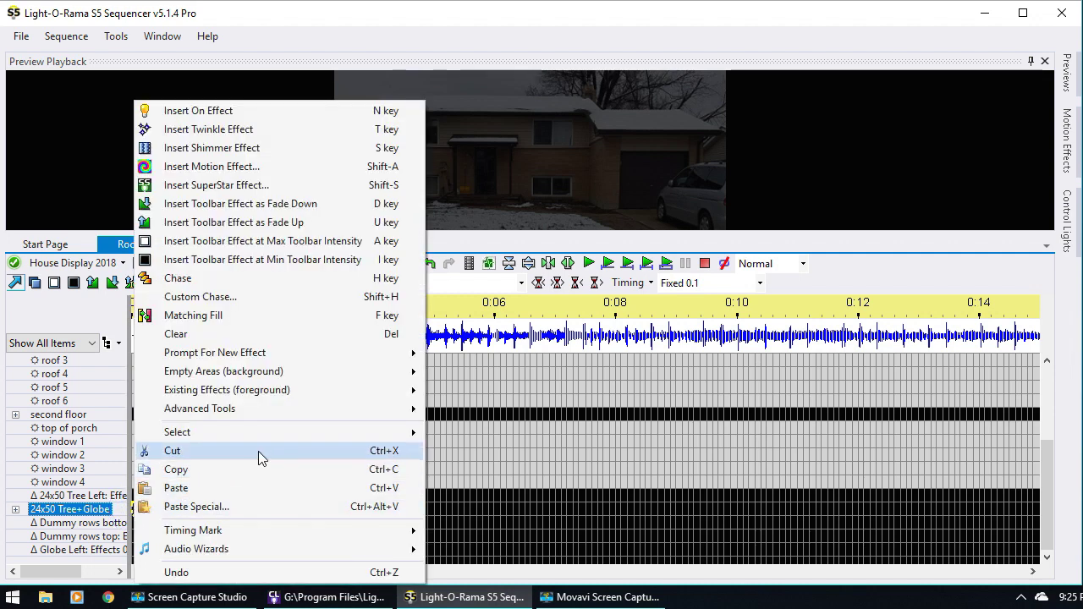
pyautogui.moveTo(263, 433)
pyautogui.click(461, 450)
pyautogui.click(155, 521)
pyautogui.click(403, 510)
pyautogui.rightClick(403, 510)
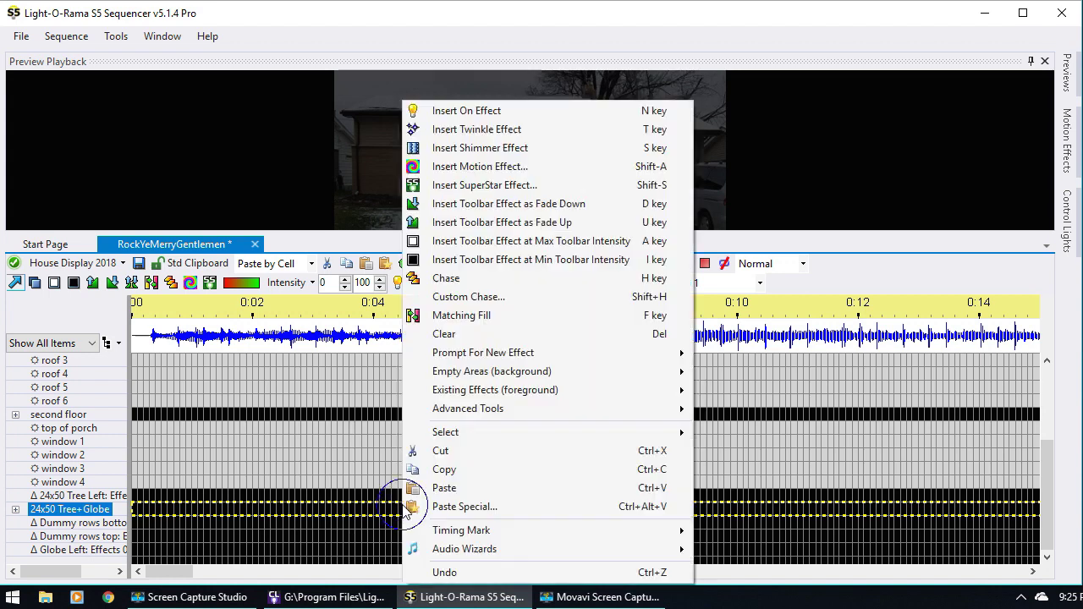
pyautogui.click(510, 189)
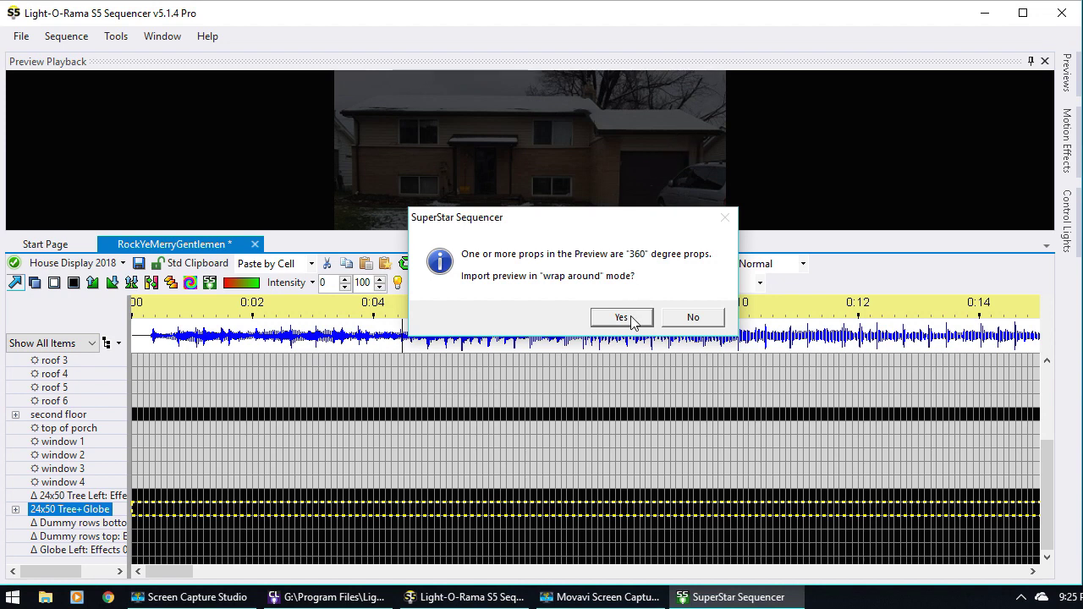
pyautogui.click(630, 321)
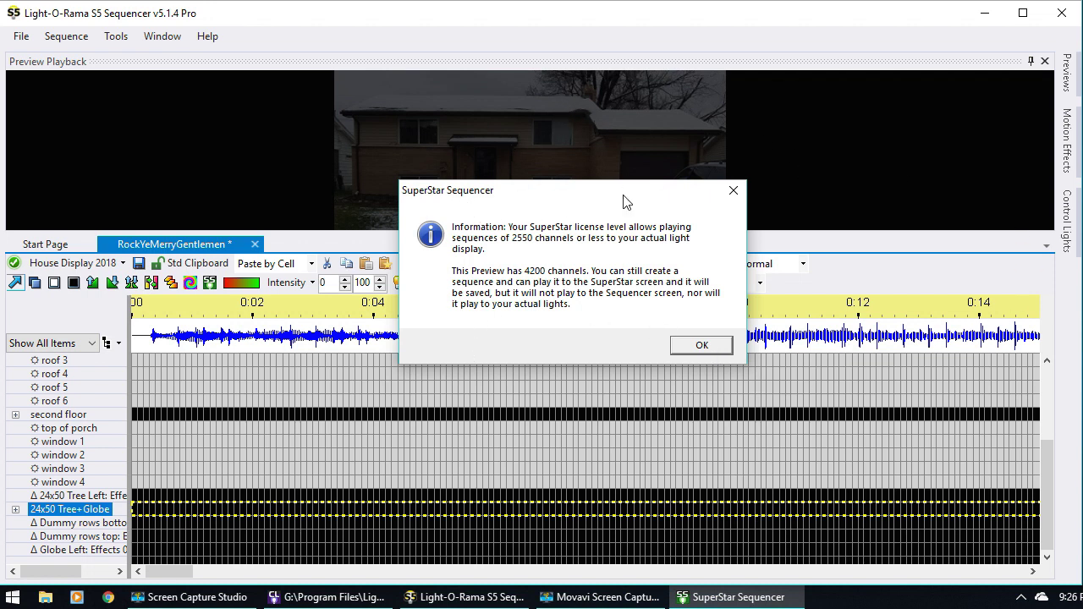
pyautogui.click(709, 343)
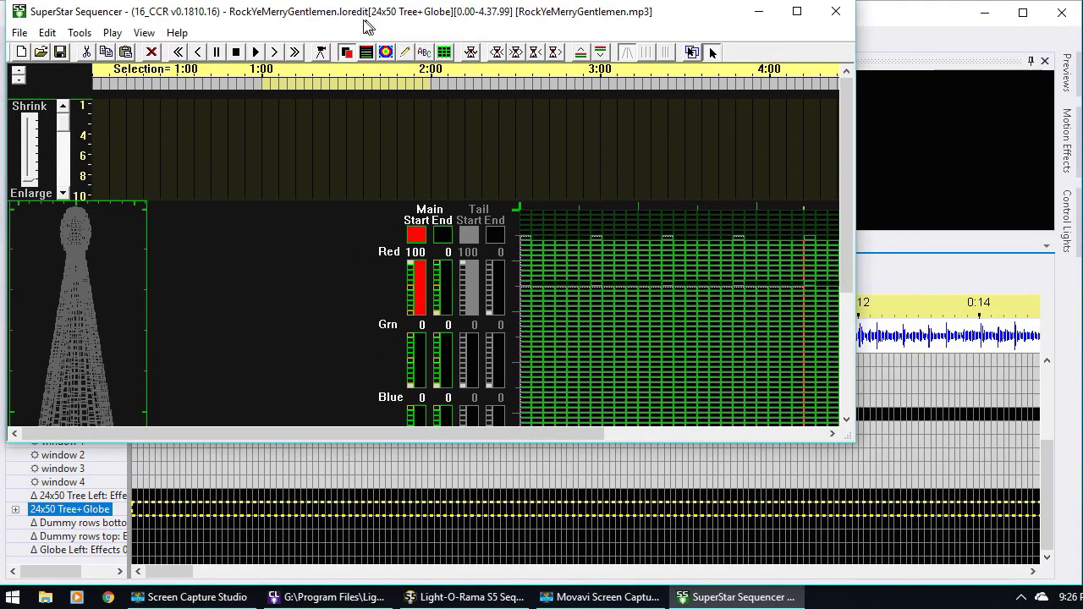
# - Enlarge the SuperStar window, open the DeckTheHalls 24x50Tree_8RowGlobe archive effects file, and briefly play it
pyautogui.moveTo(362, 28); pyautogui.dragTo(360, 22)
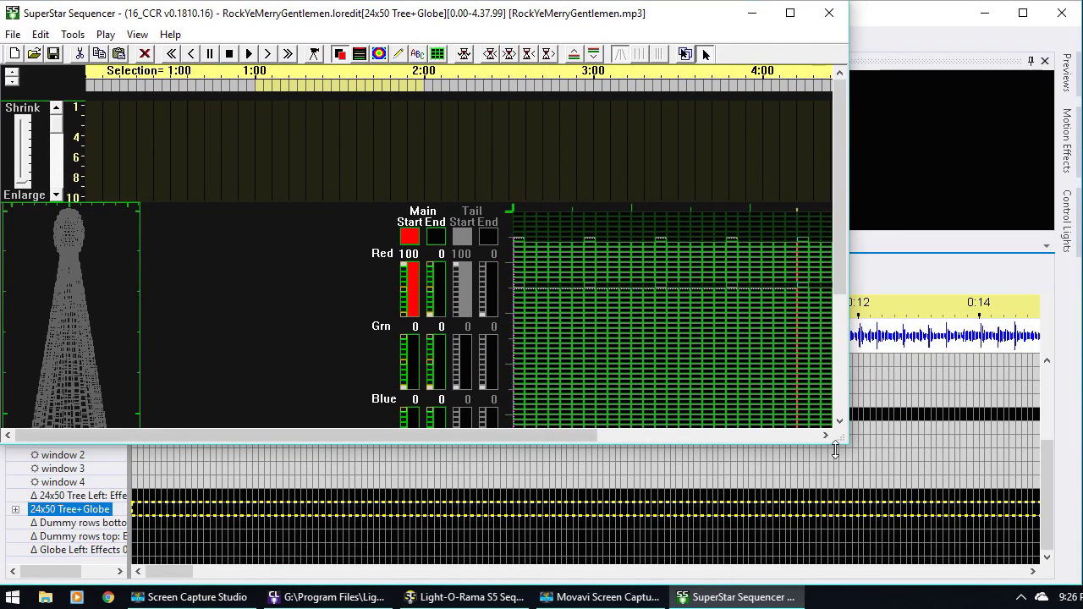
pyautogui.moveTo(843, 442); pyautogui.dragTo(1078, 585)
pyautogui.click(13, 33)
pyautogui.click(34, 73)
pyautogui.scroll(-3, 575, 355)
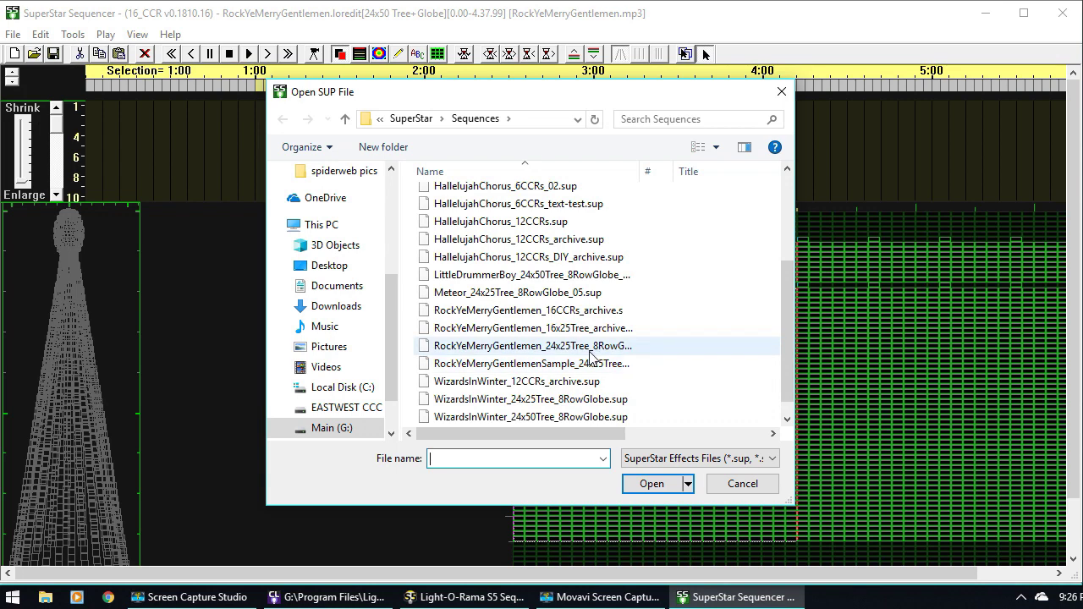
pyautogui.scroll(3, 550, 321)
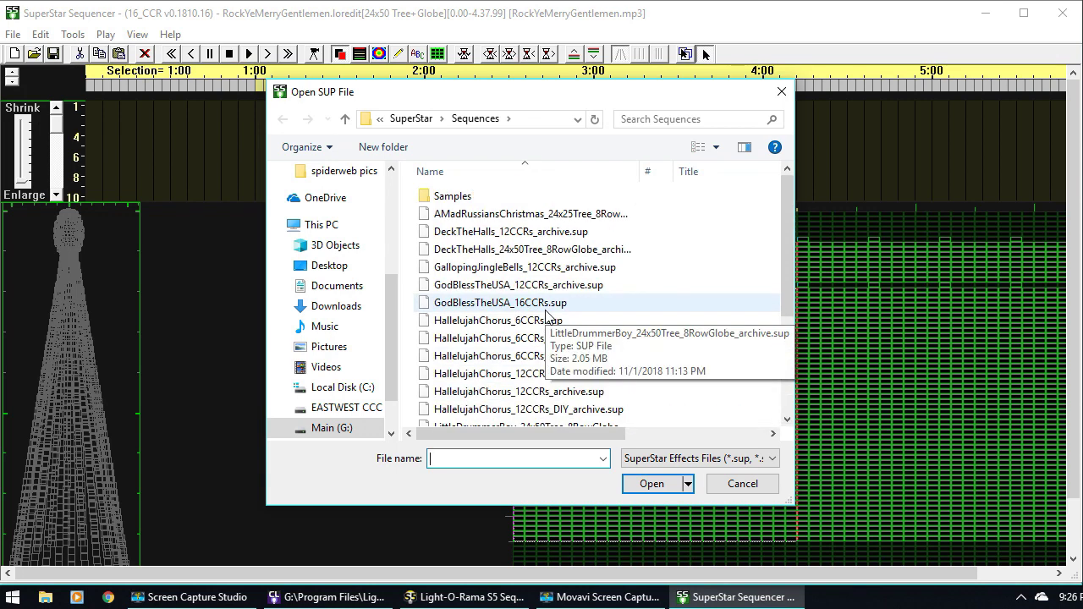
pyautogui.click(540, 252)
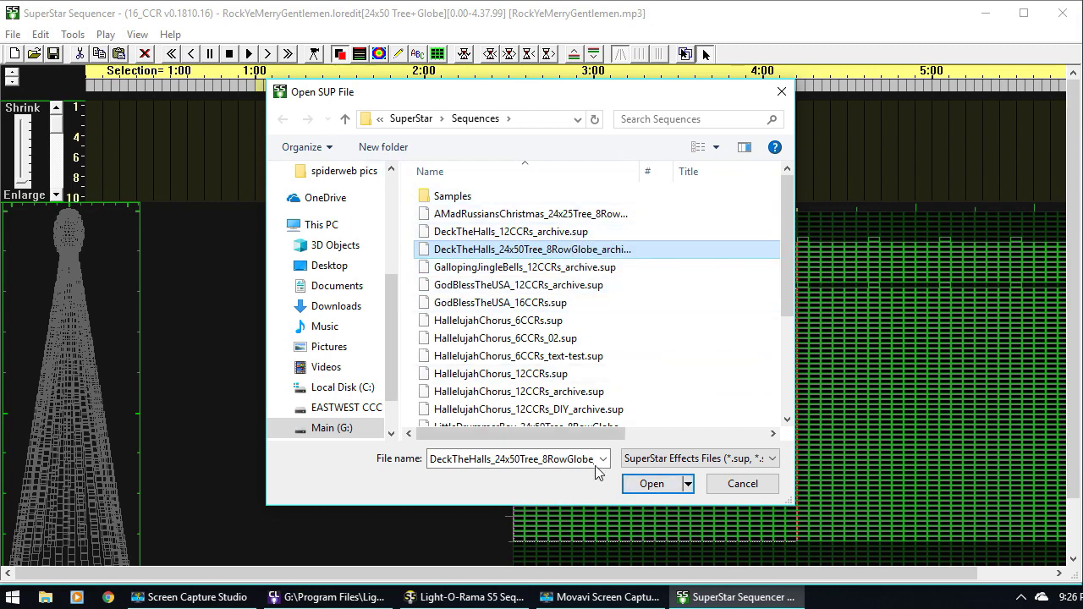
pyautogui.click(651, 483)
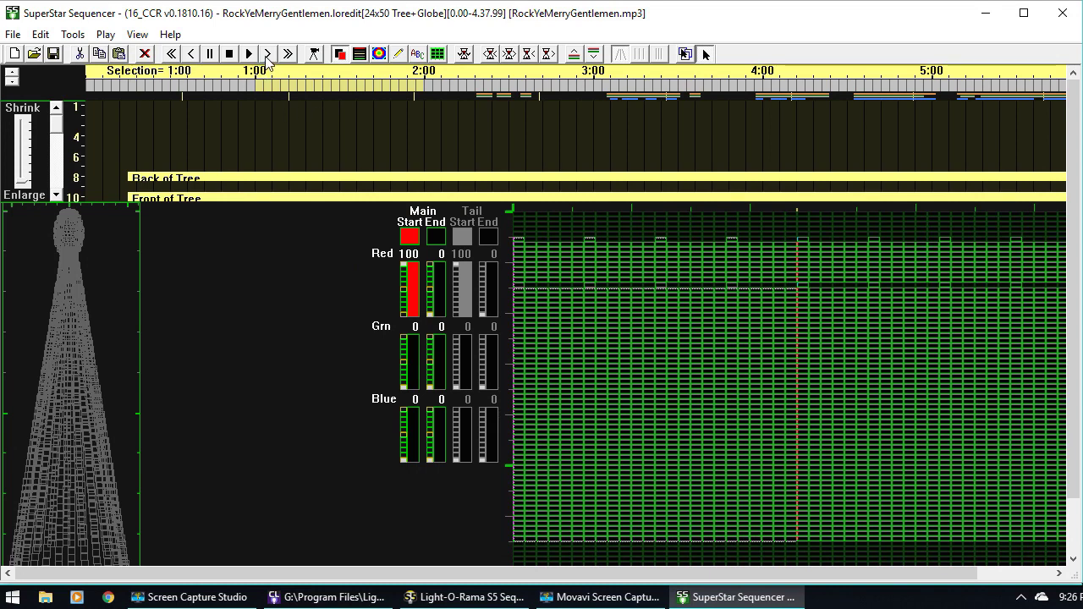
pyautogui.click(249, 53)
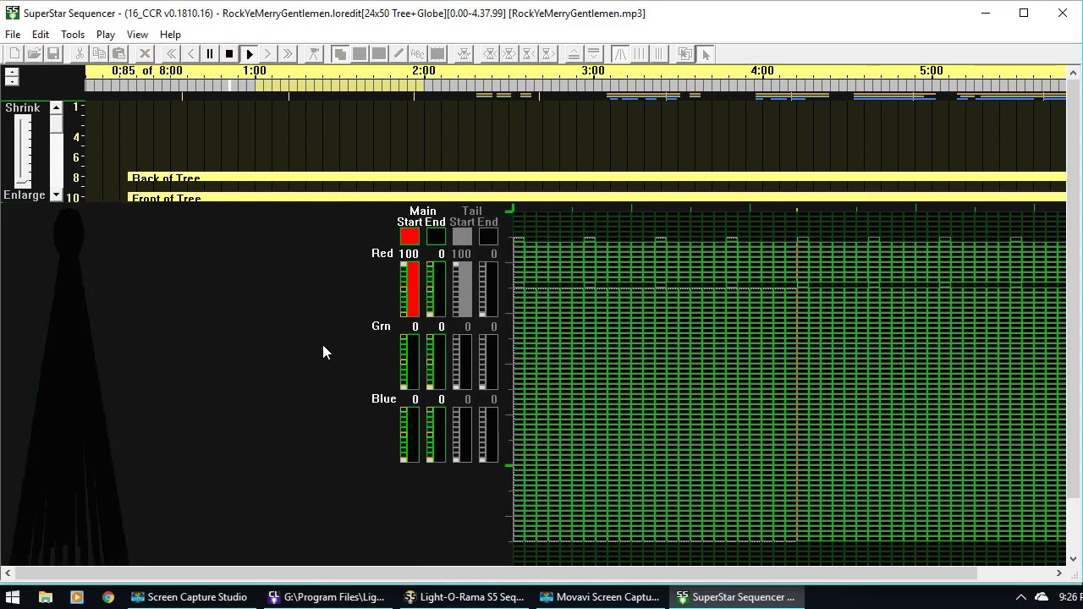
pyautogui.click(229, 54)
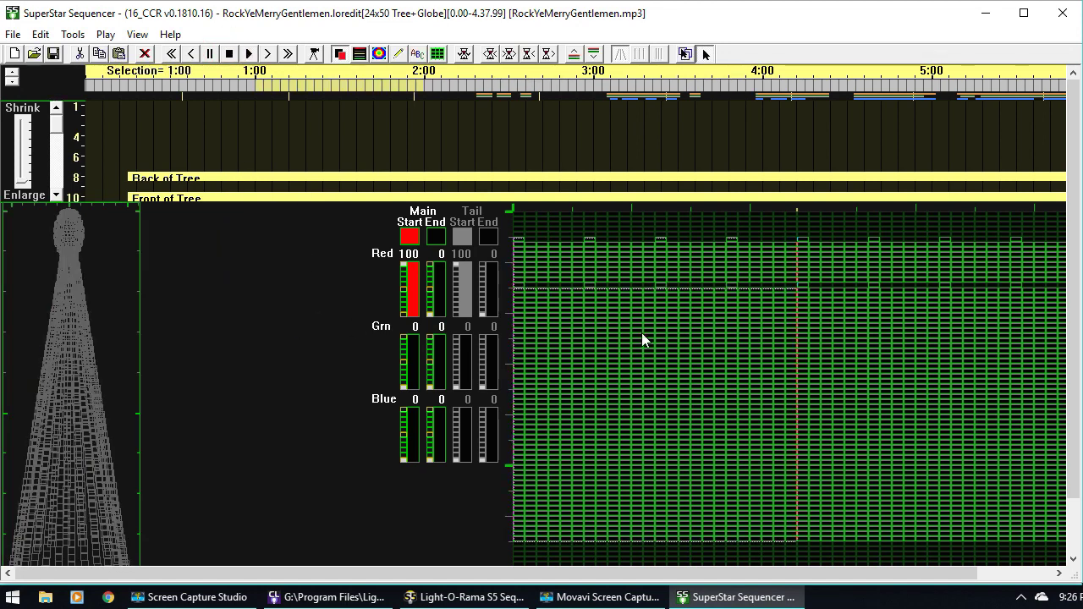
# - Close SuperStar, saving the Tree+Globe effects to the sequence, and play the sequence in the house preview
pyautogui.click(1062, 13)
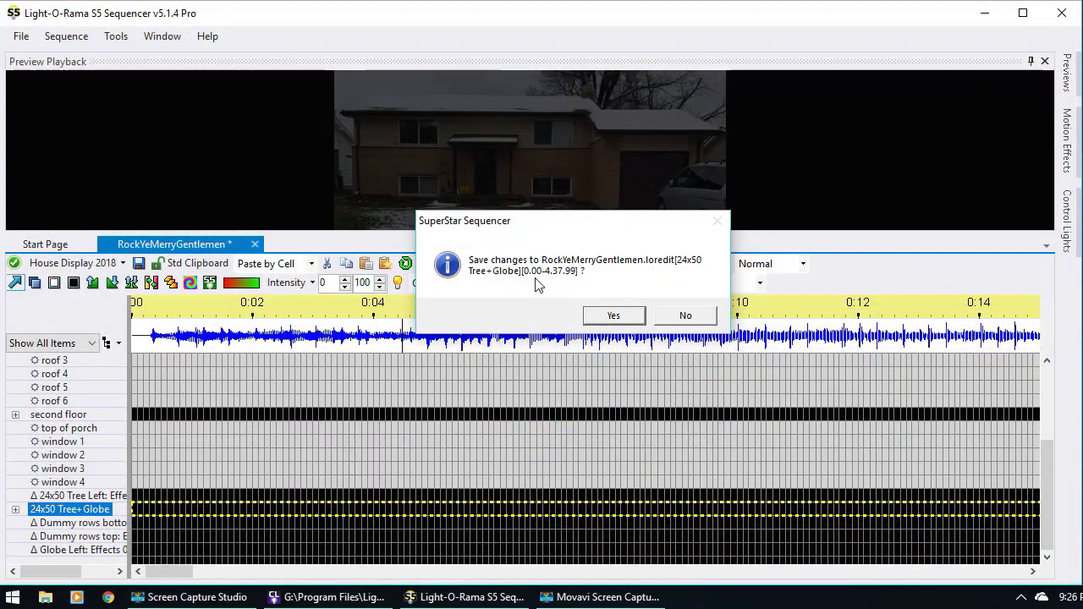
pyautogui.click(611, 317)
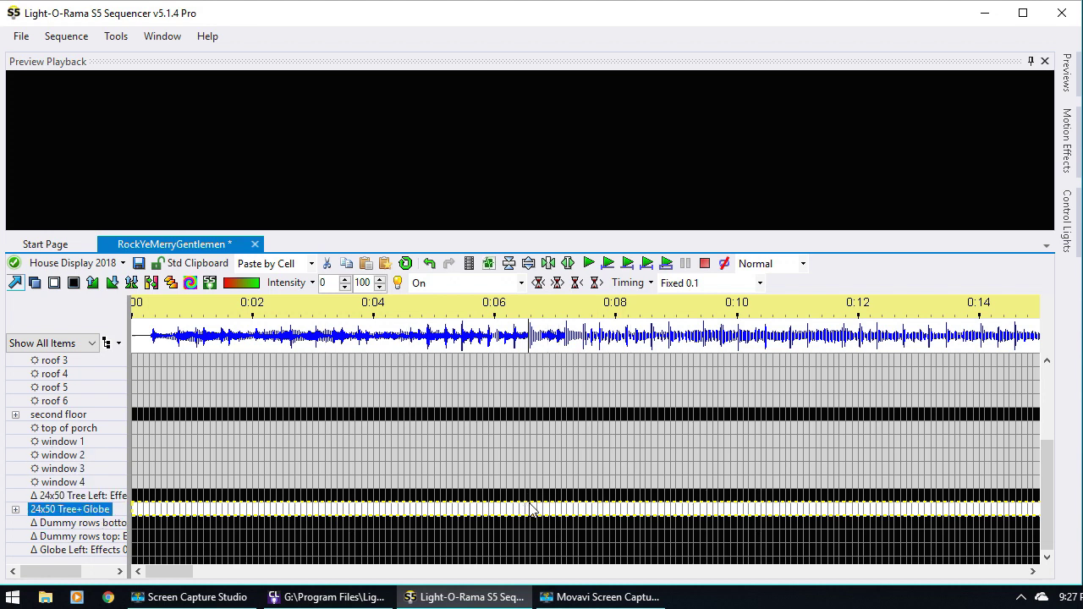
pyautogui.click(588, 264)
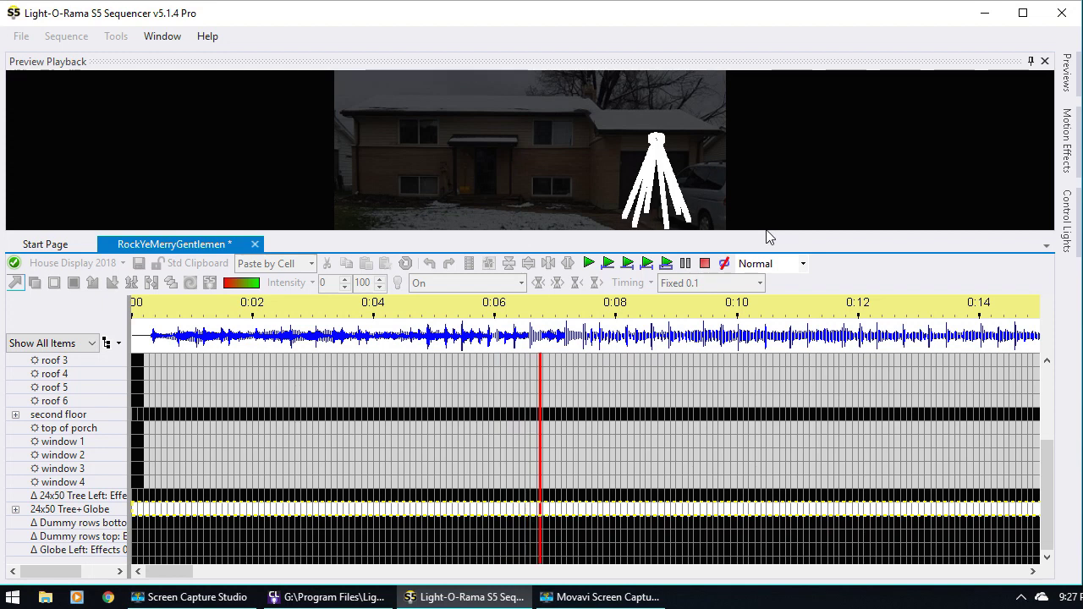
pyautogui.click(706, 264)
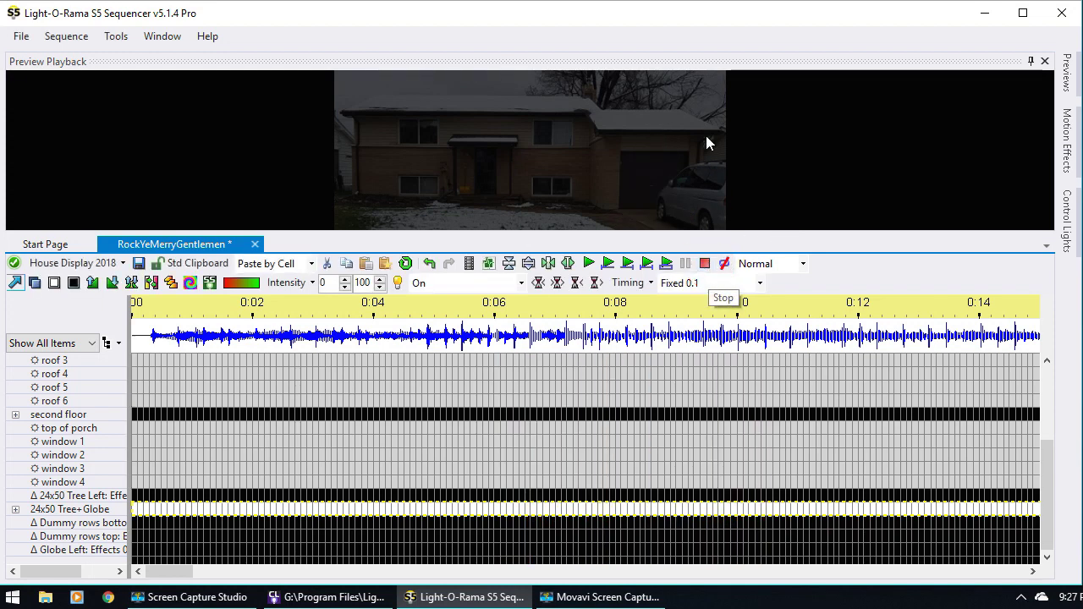
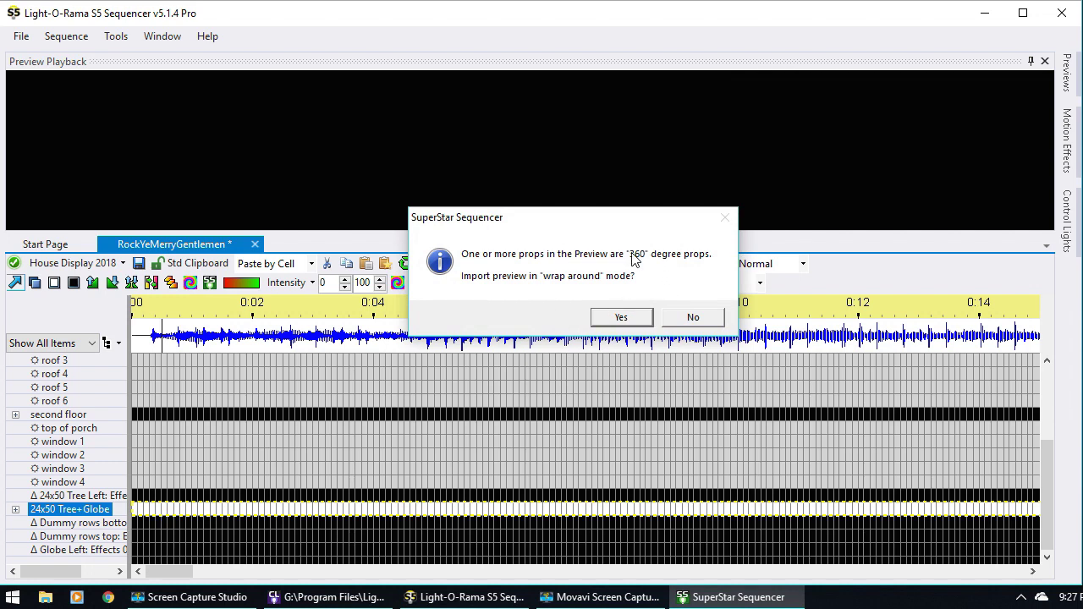
# - Reopen the Tree+Globe SuperStar effect in wrap-around mode and shorten the green spiral starting at 41.50 to end at 41.60
pyautogui.click(633, 319)
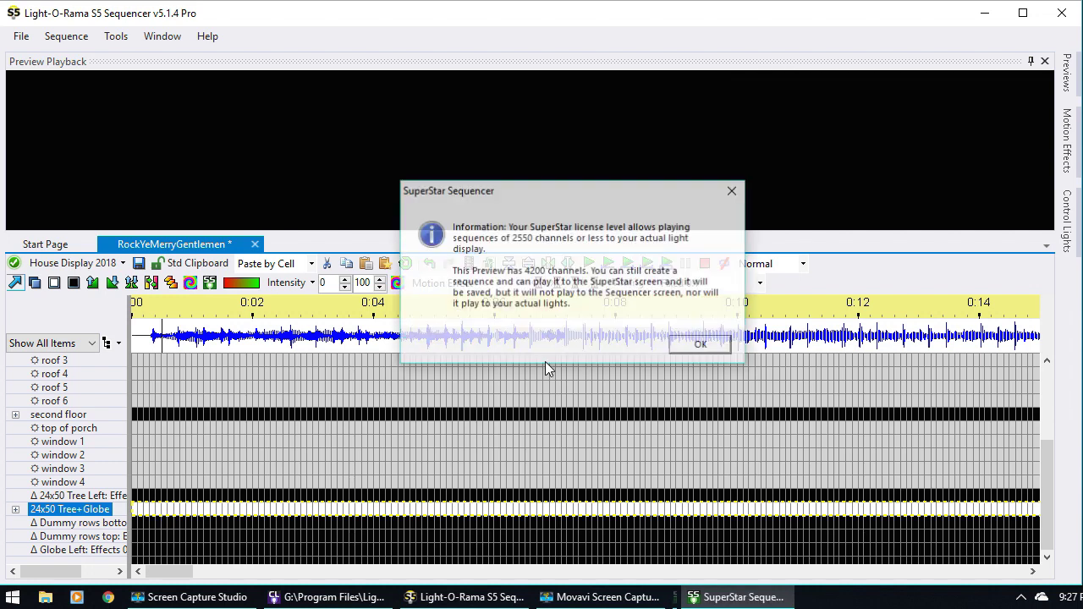
pyautogui.click(699, 343)
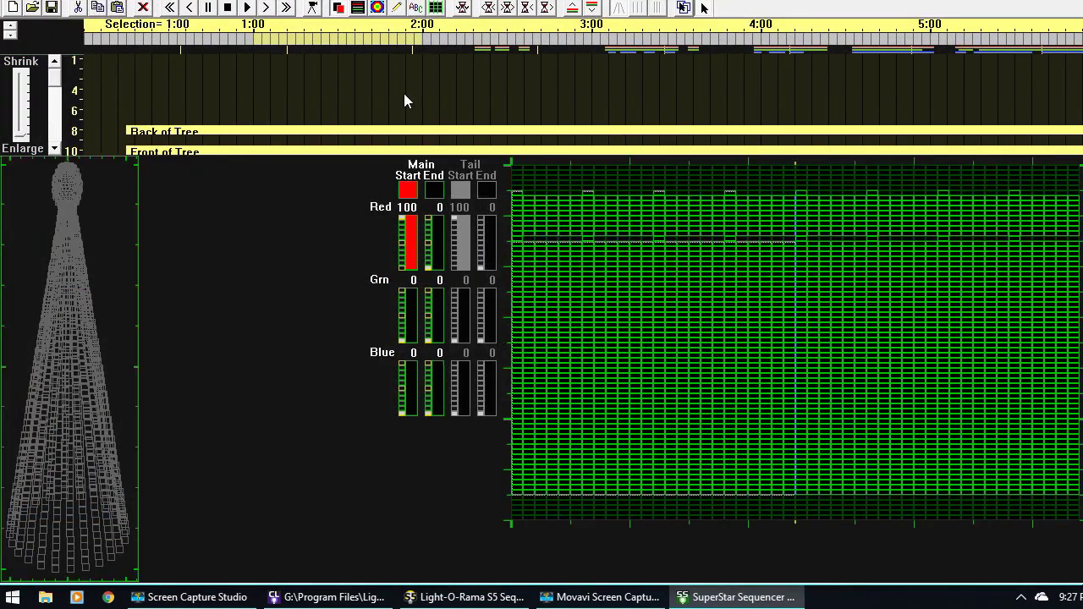
pyautogui.click(286, 8)
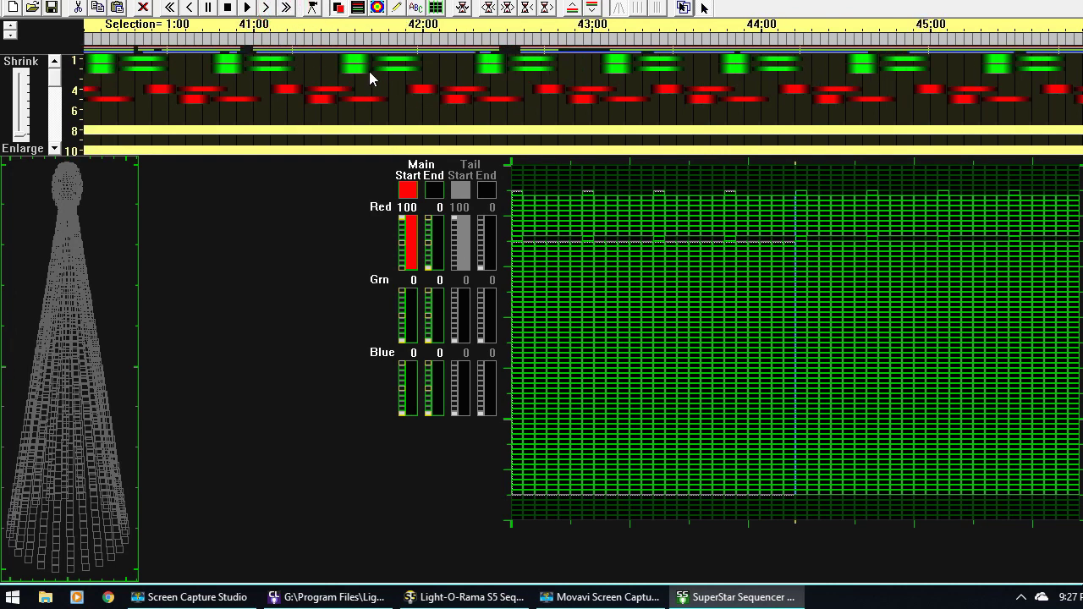
pyautogui.doubleClick(361, 63)
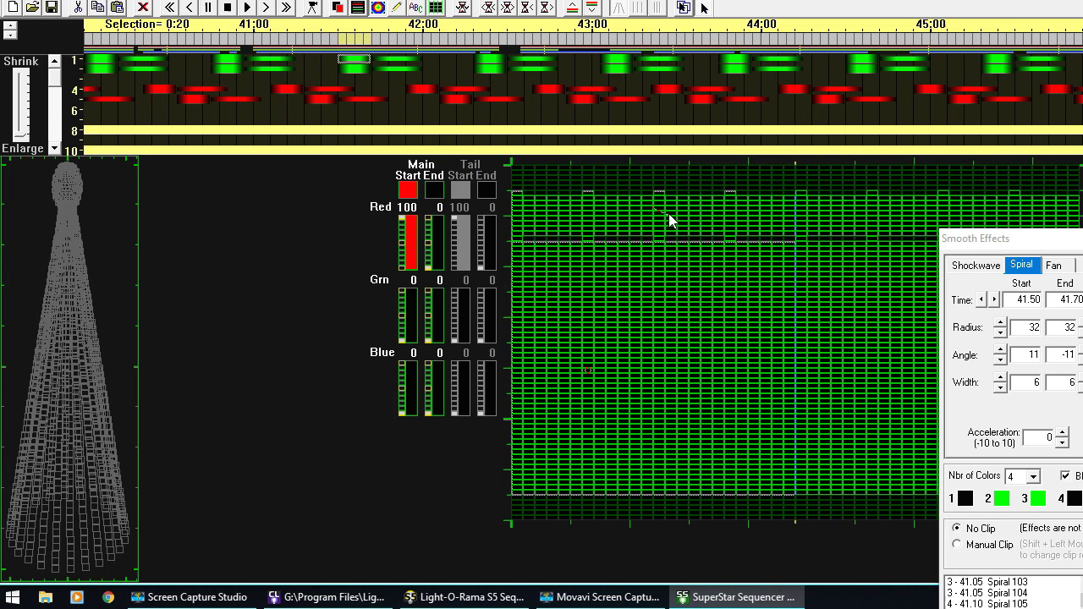
pyautogui.click(533, 10)
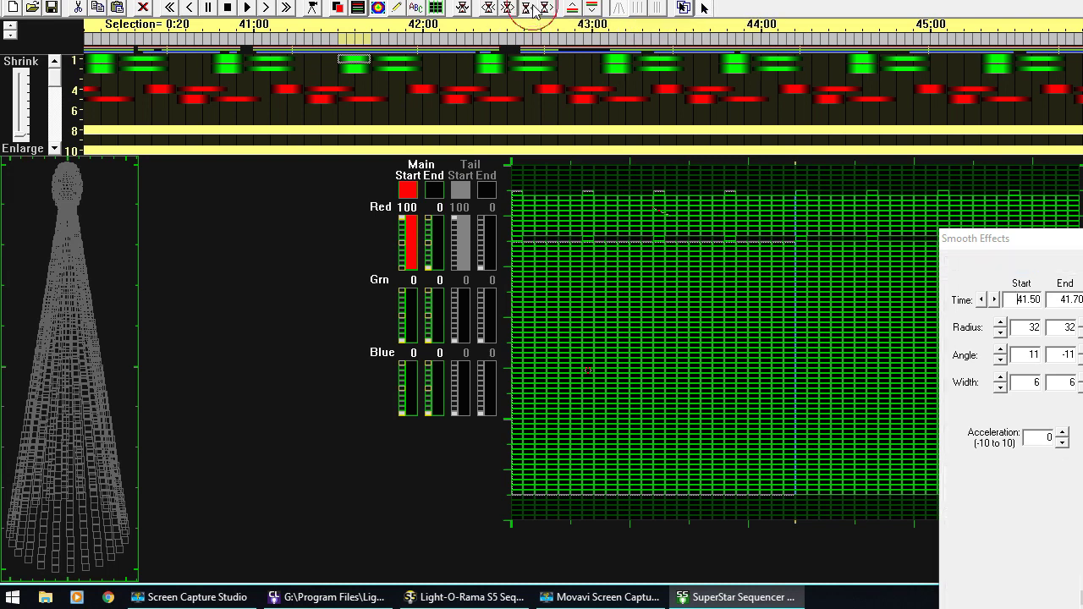
pyautogui.click(527, 8)
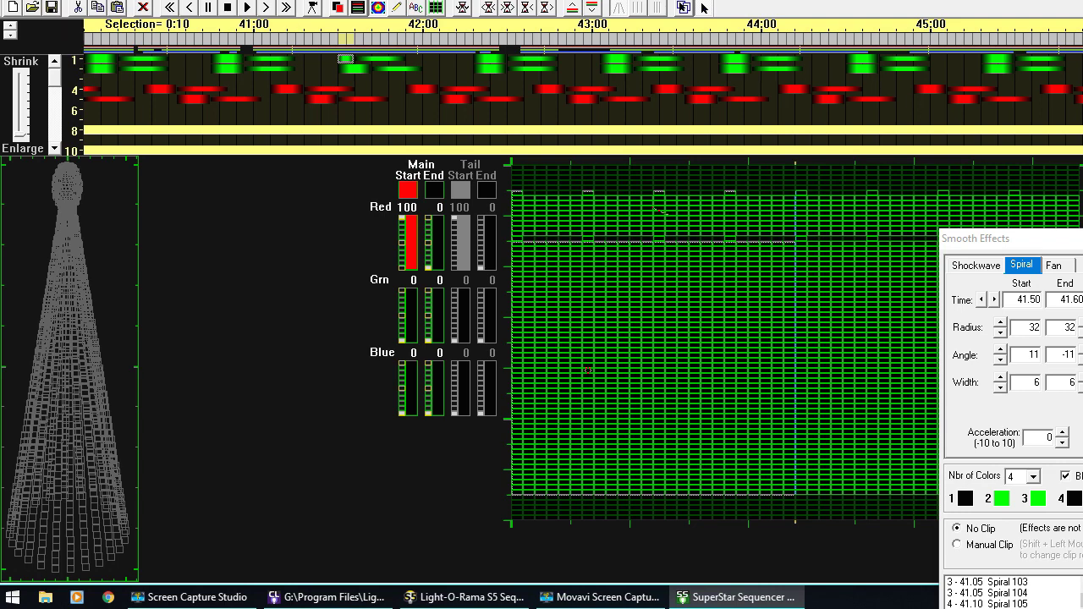
# - Close SuperStar, saving the modified spiral effect back to the sequence, and replay the sequence briefly
pyautogui.press('super+Down')
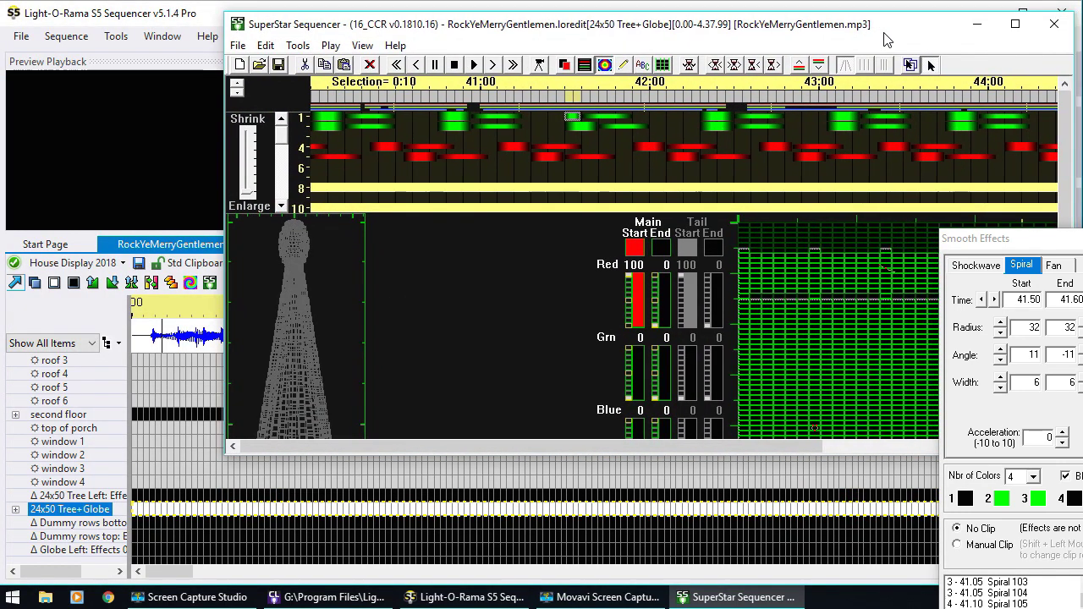
pyautogui.click(1055, 29)
pyautogui.click(601, 316)
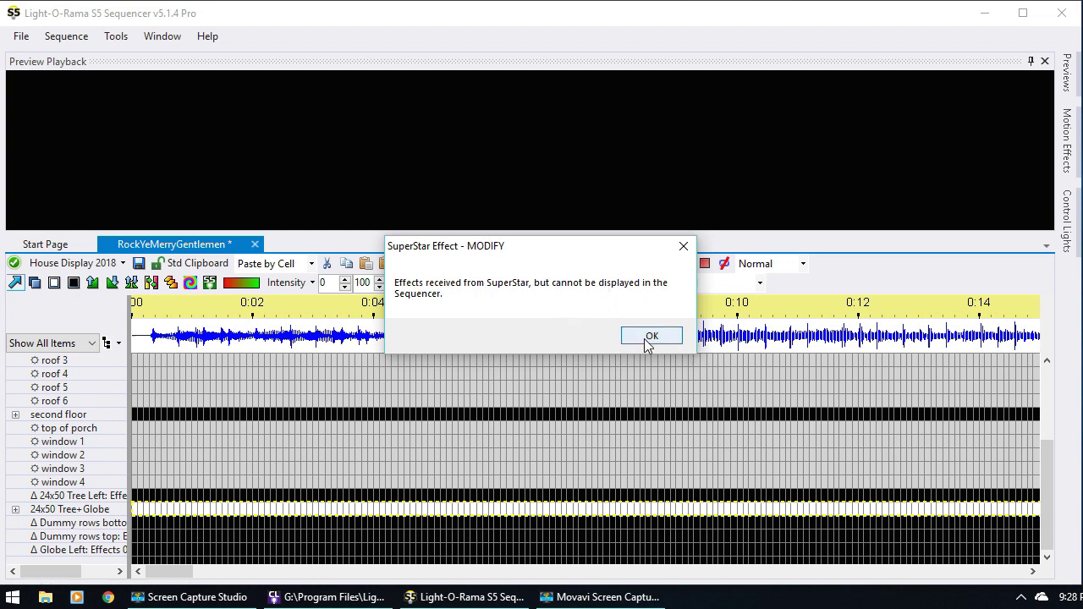
pyautogui.click(672, 337)
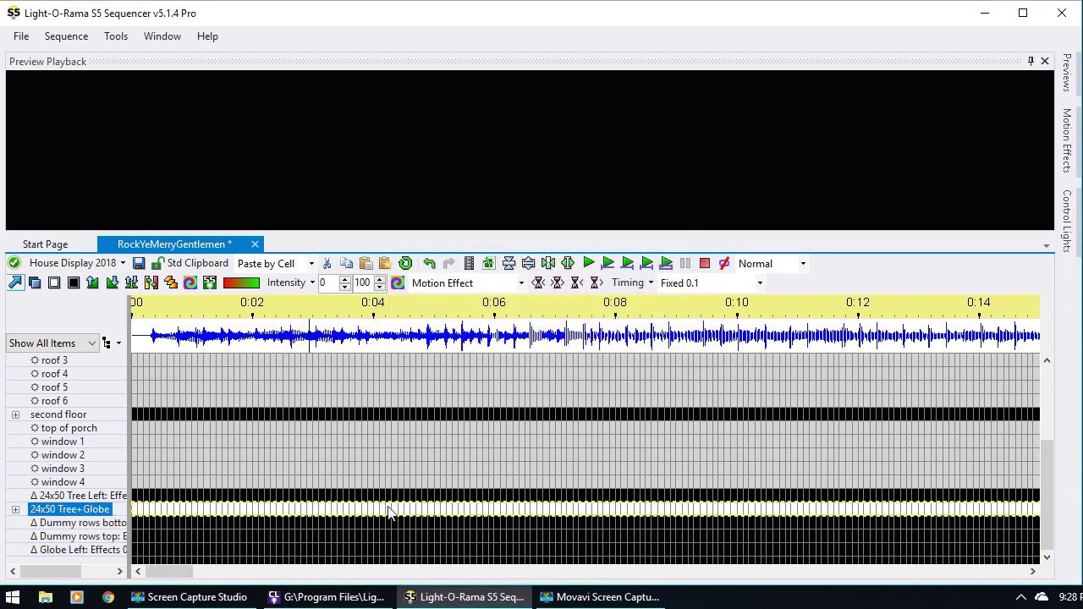
pyautogui.click(607, 264)
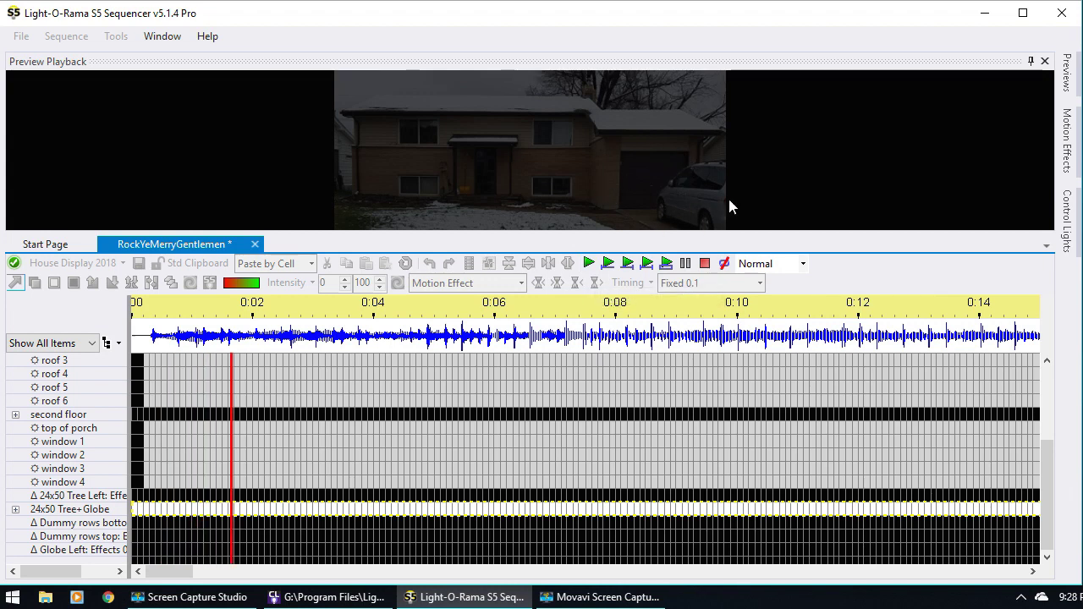
pyautogui.click(704, 262)
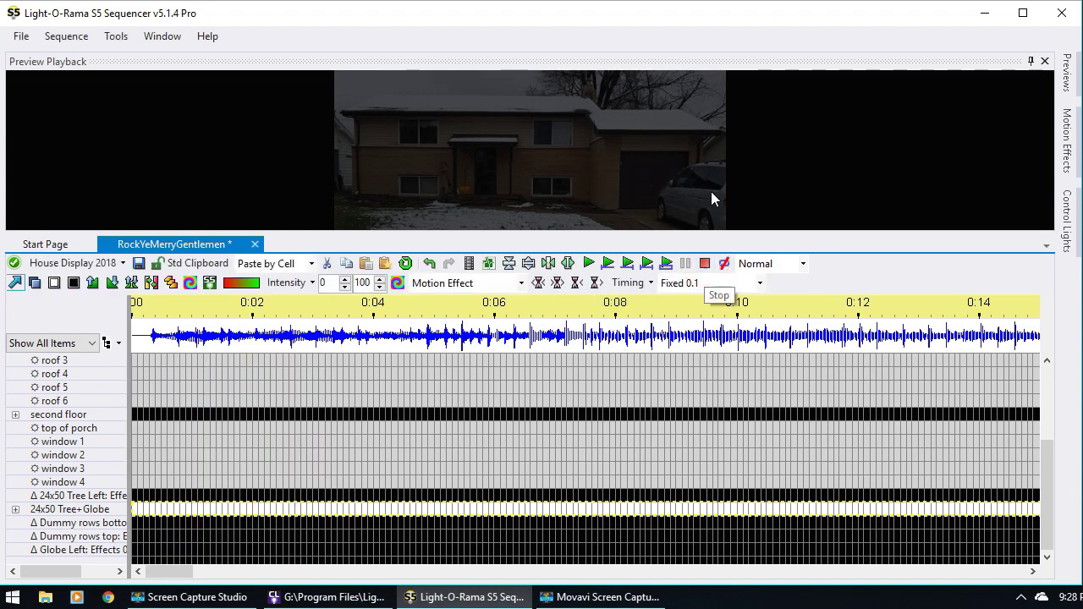